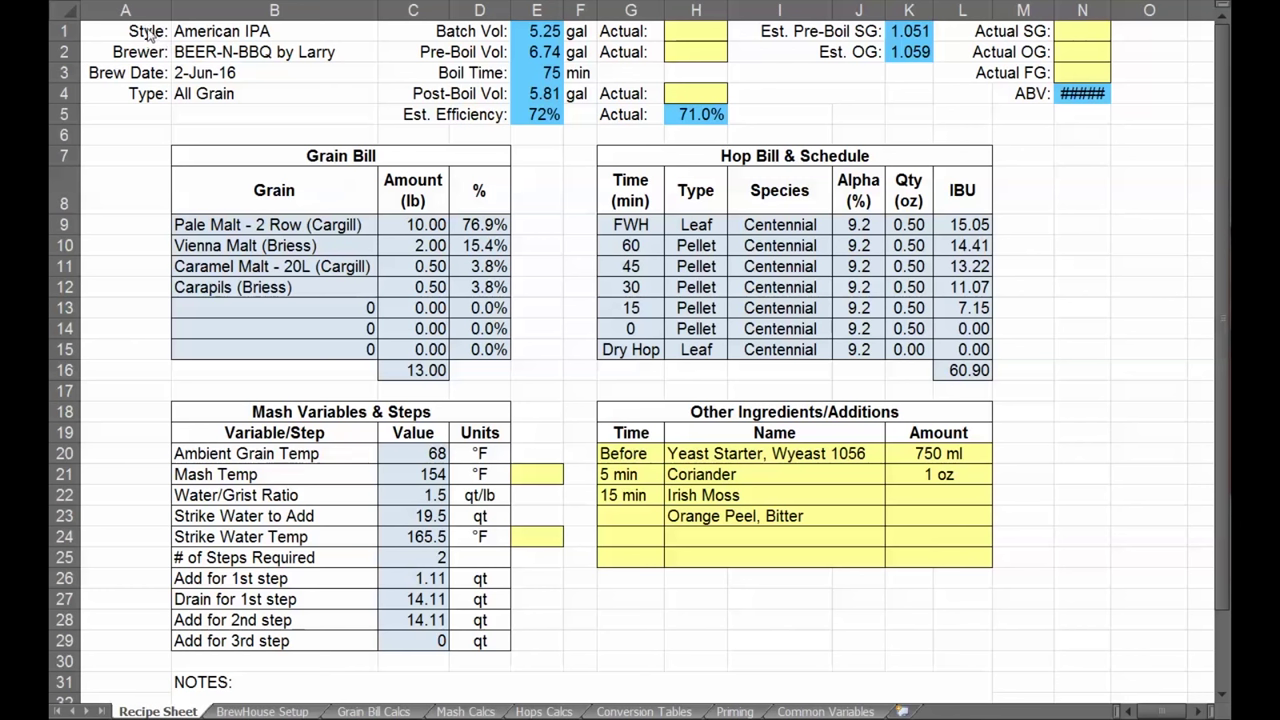
# Review the Recipe Sheet header's style and brew details, estimated volumes, boil time and efficiency, and the cells for actual volumes.
pyautogui.moveTo(147, 33); pyautogui.dragTo(314, 96)
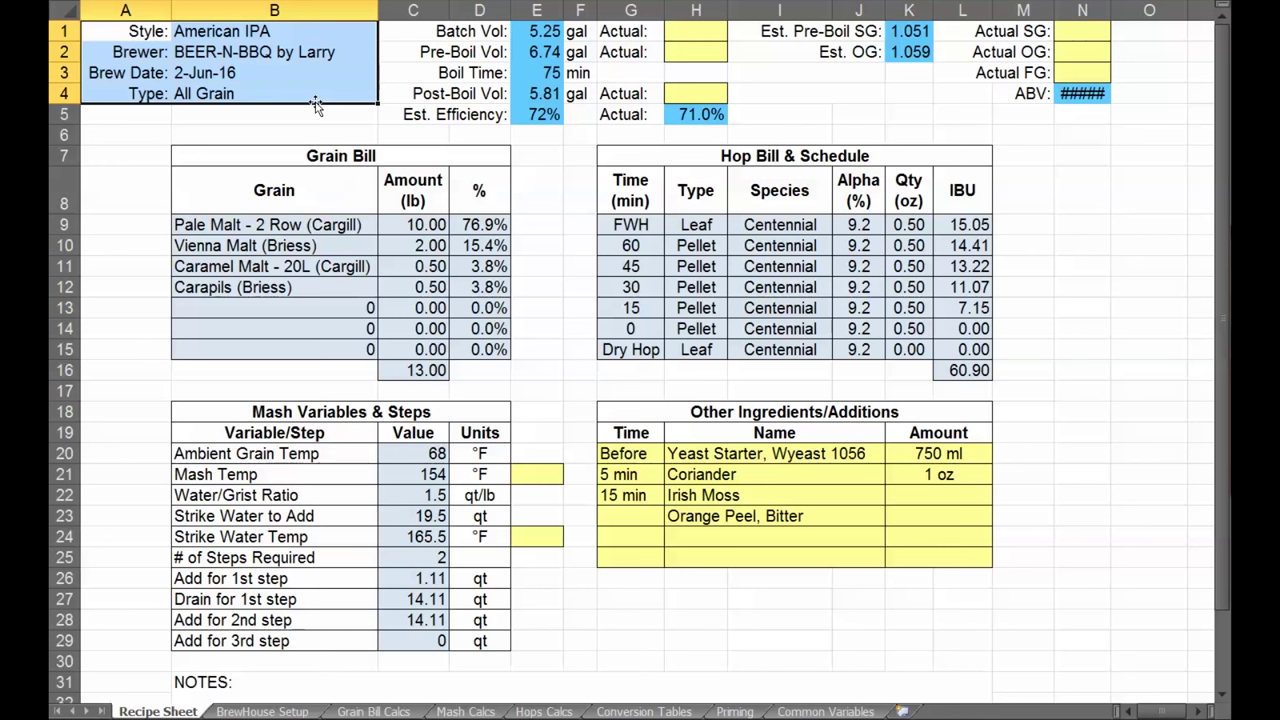
pyautogui.moveTo(538, 32); pyautogui.dragTo(545, 126)
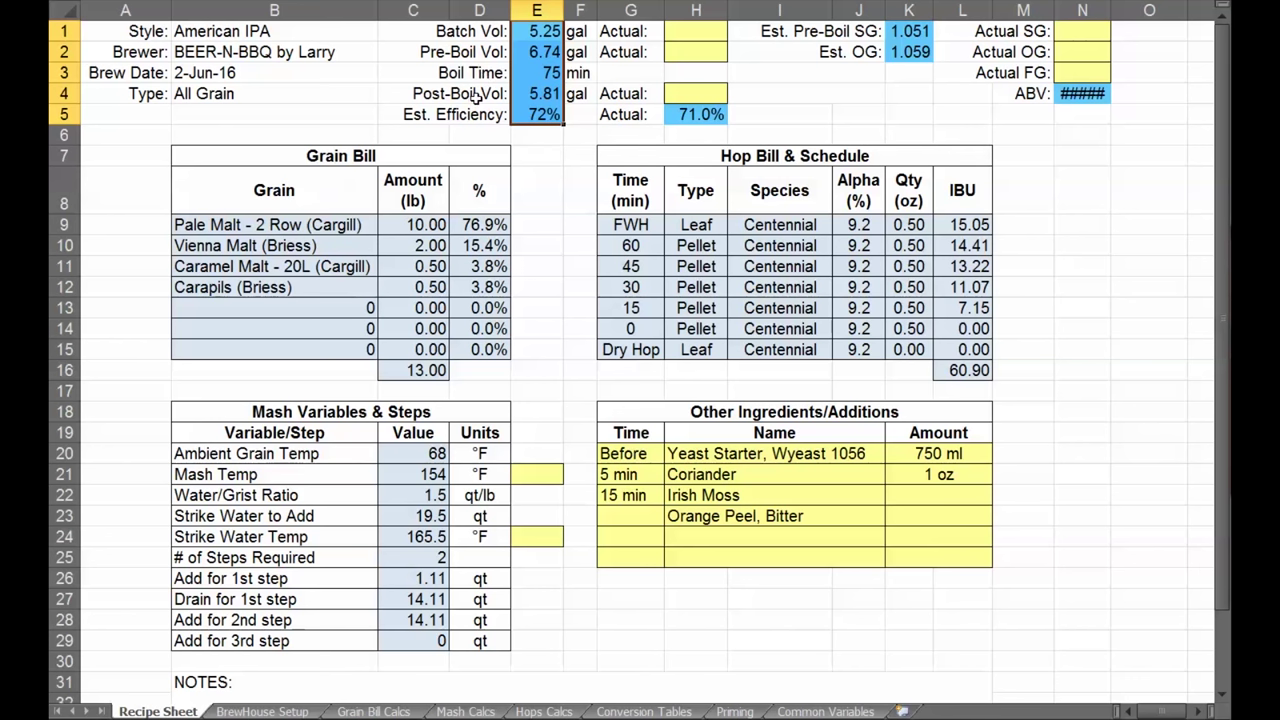
pyautogui.click(533, 116)
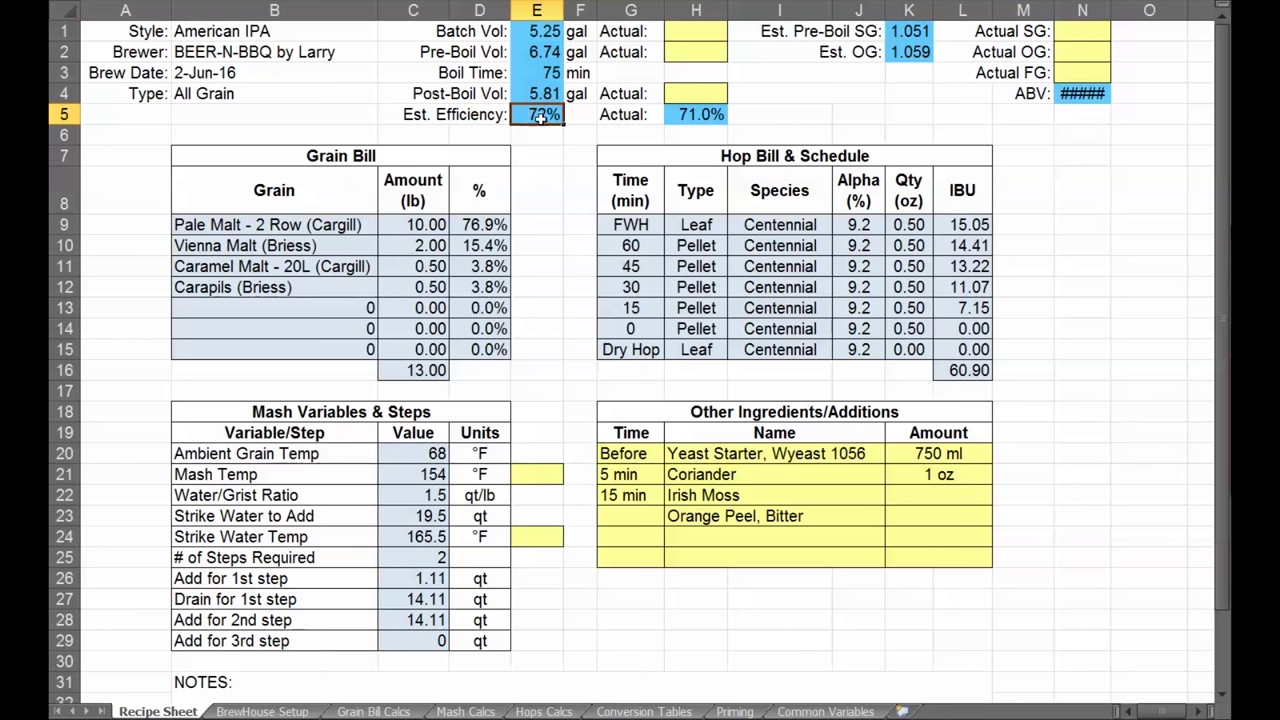
pyautogui.click(688, 38)
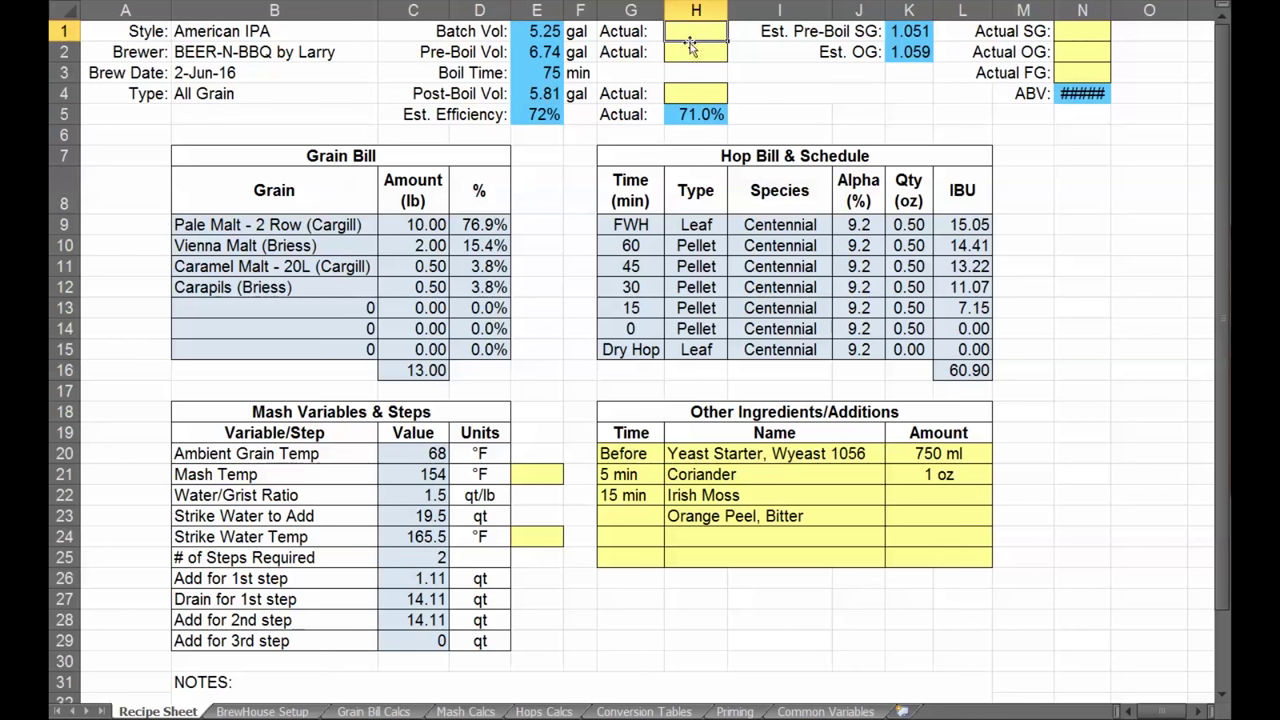
pyautogui.click(690, 54)
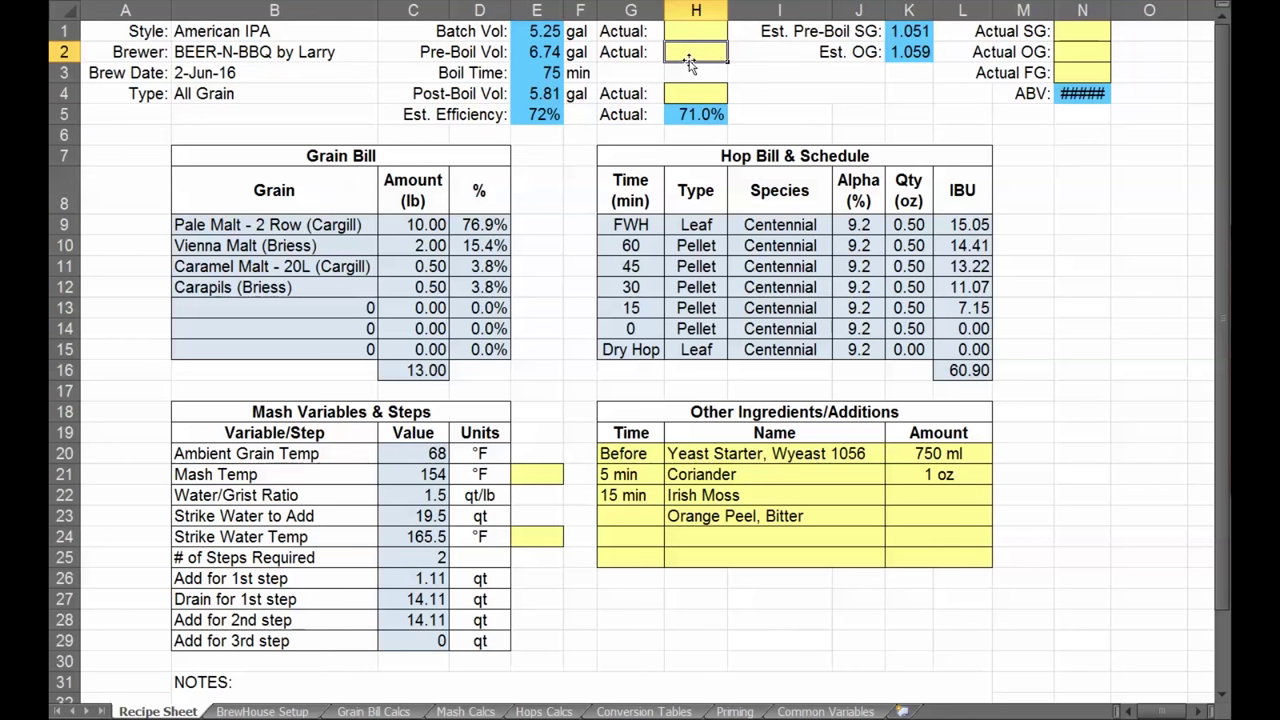
pyautogui.click(694, 36)
pyautogui.click(692, 53)
pyautogui.click(694, 91)
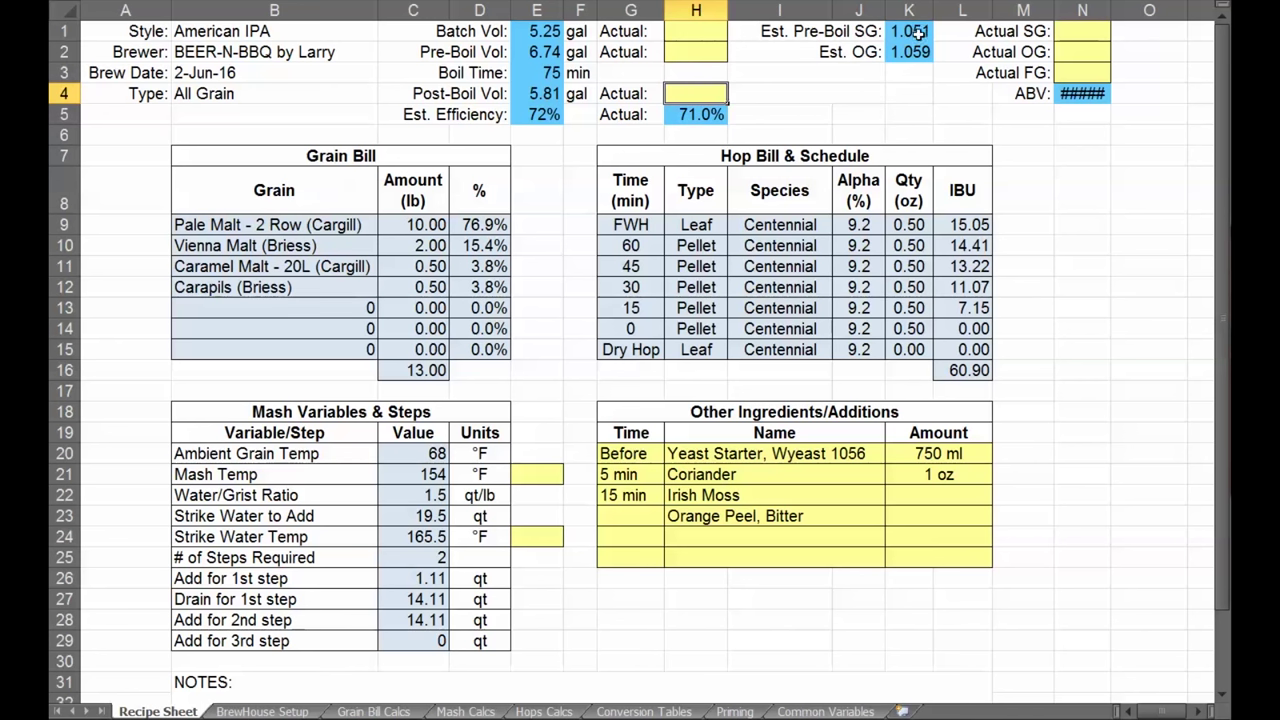
# Review the estimated pre-boil and original gravity cells and the entry cells for actual SG, OG and FG.
pyautogui.moveTo(903, 37); pyautogui.dragTo(905, 50)
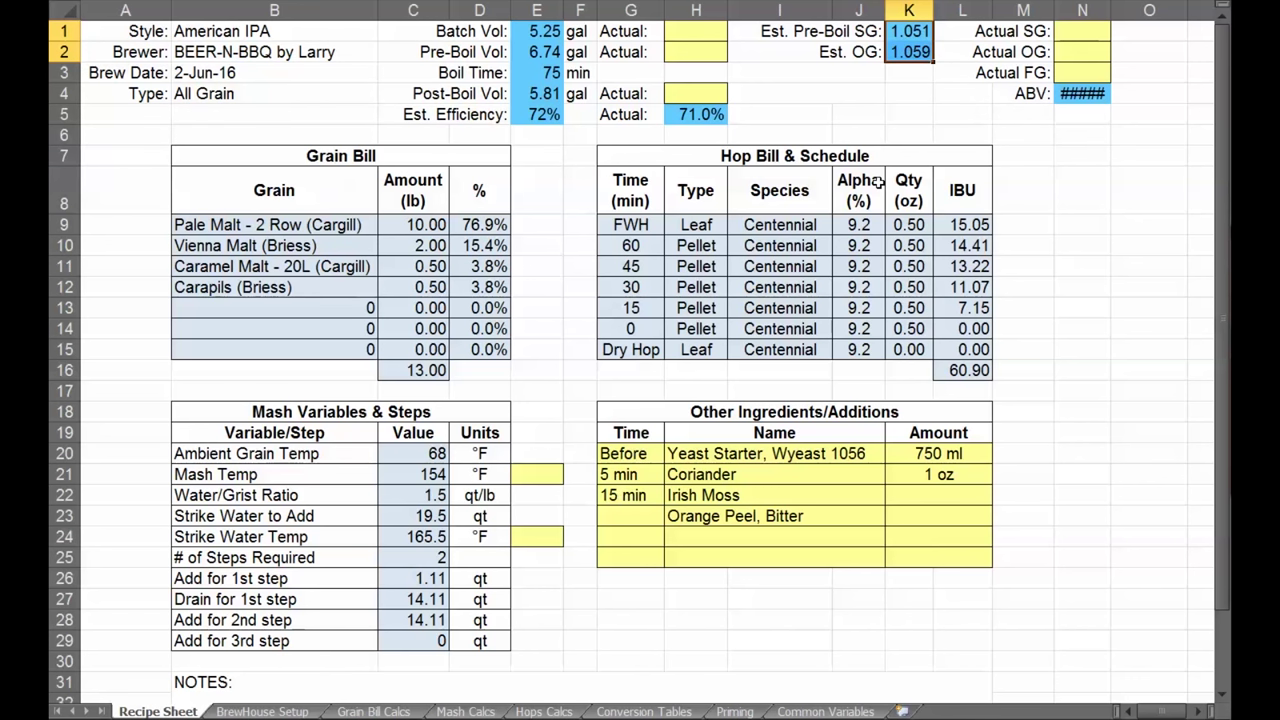
pyautogui.click(1077, 51)
pyautogui.moveTo(1077, 31); pyautogui.dragTo(1074, 75)
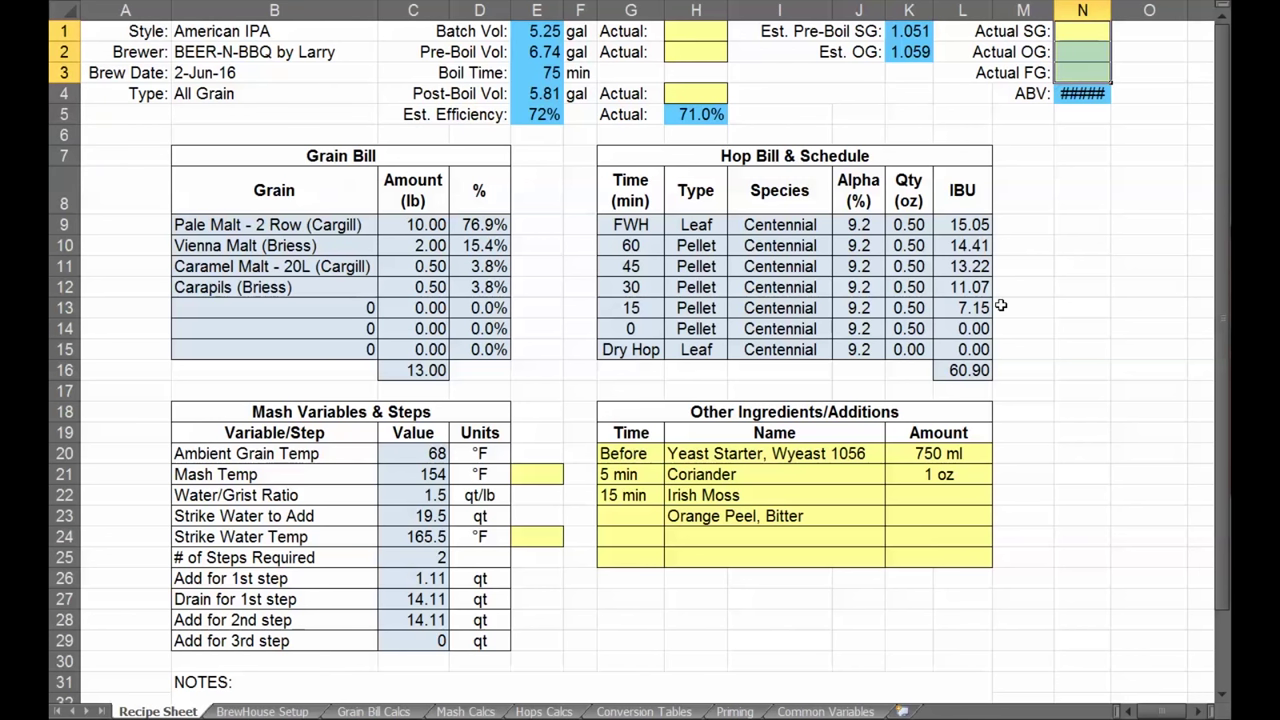
# Examine the Other Ingredients/Additions entries and the mash and strike water temperatures with their cells for actual readings.
pyautogui.click(936, 450)
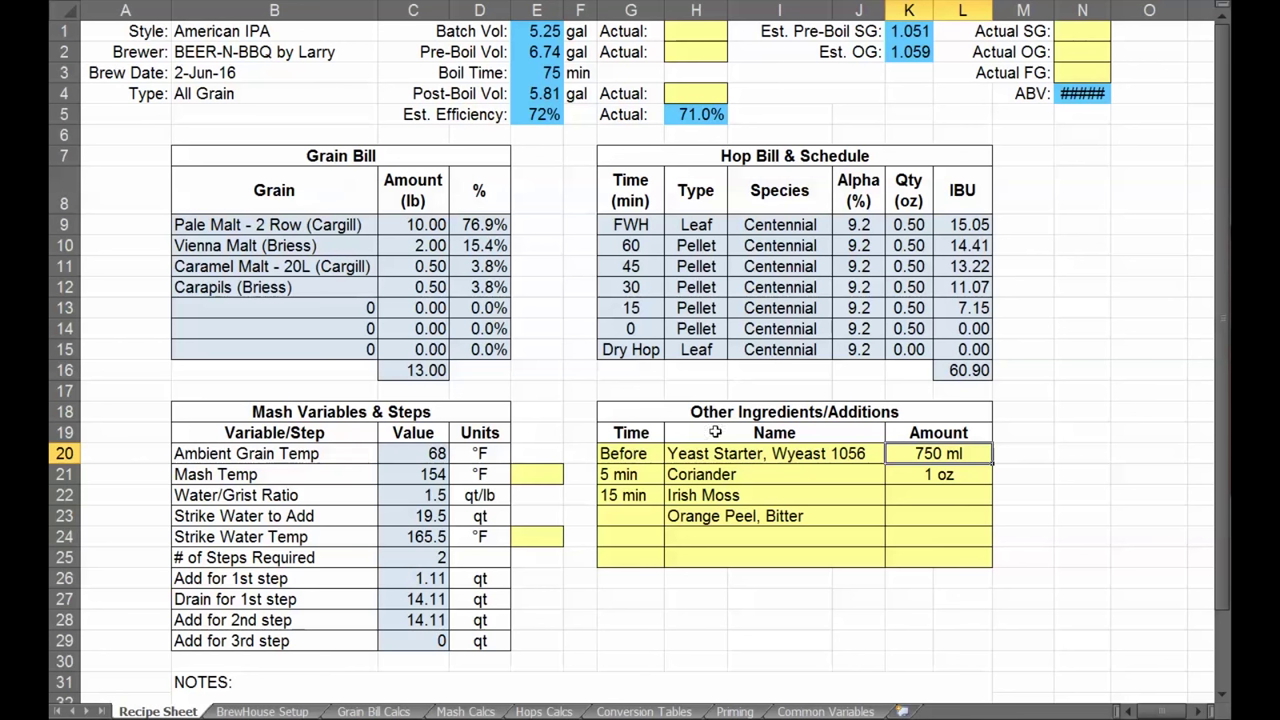
pyautogui.moveTo(630, 455); pyautogui.dragTo(975, 520)
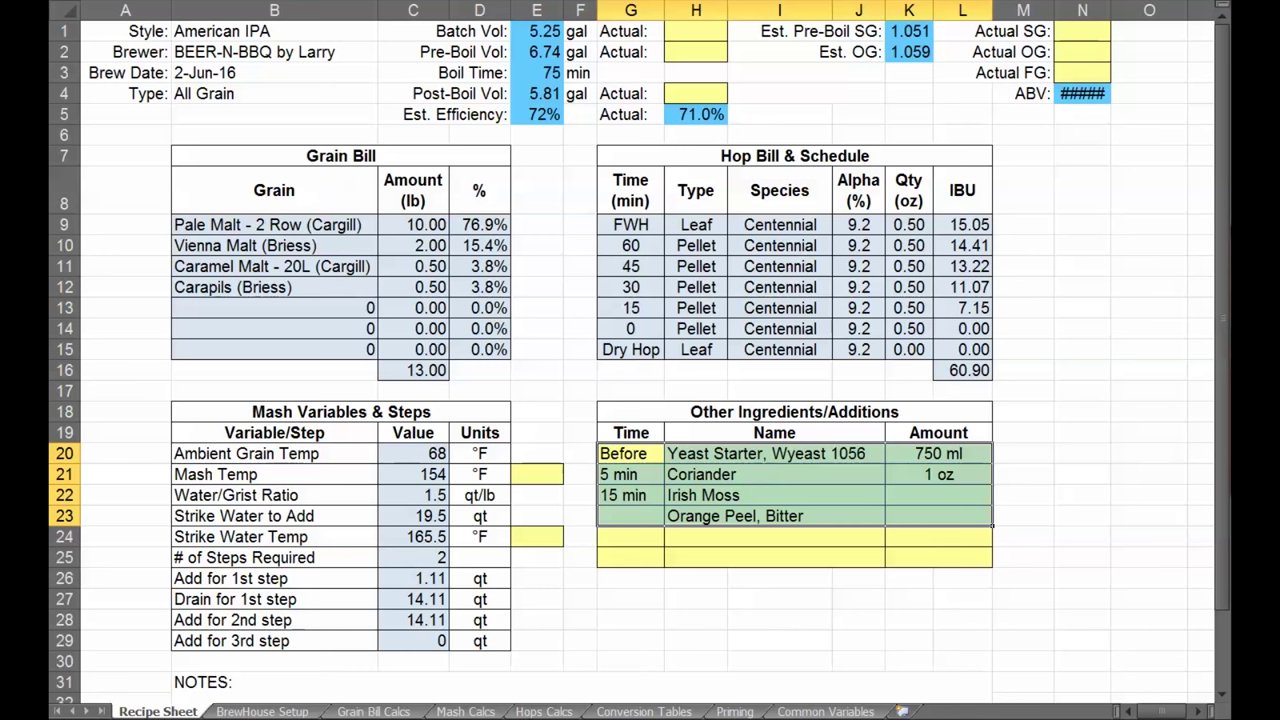
pyautogui.click(548, 479)
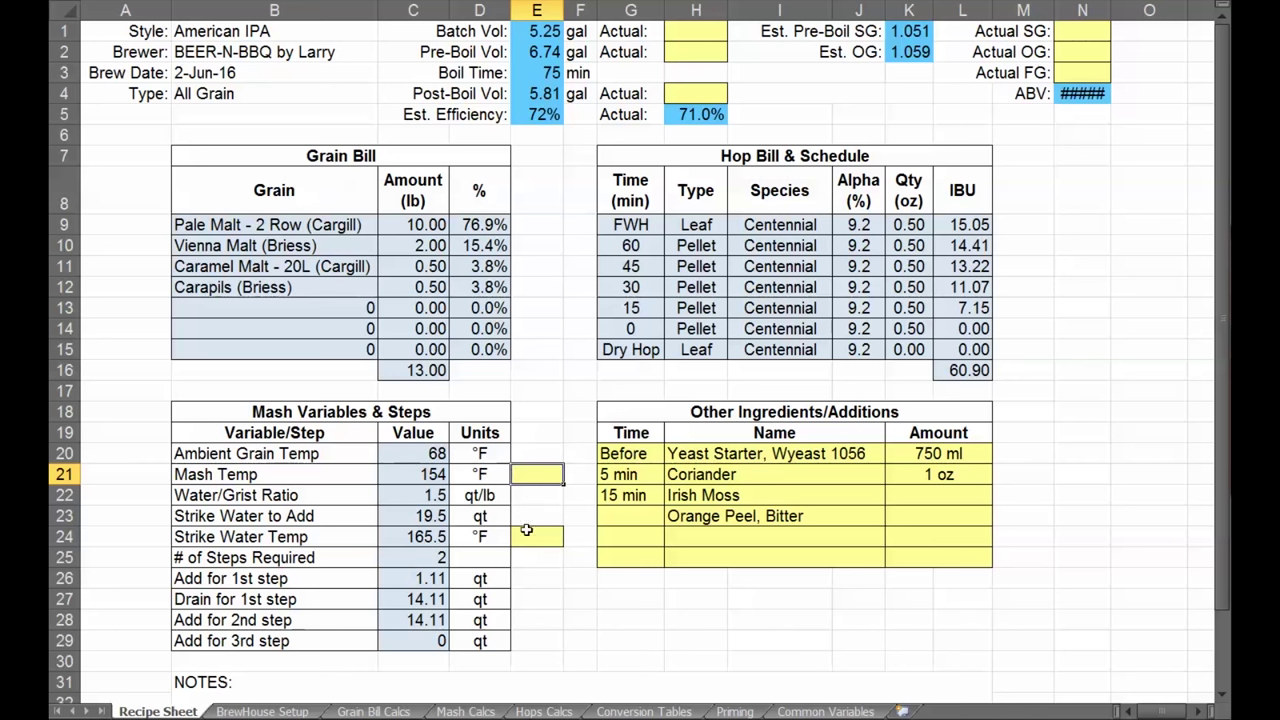
pyautogui.click(526, 532)
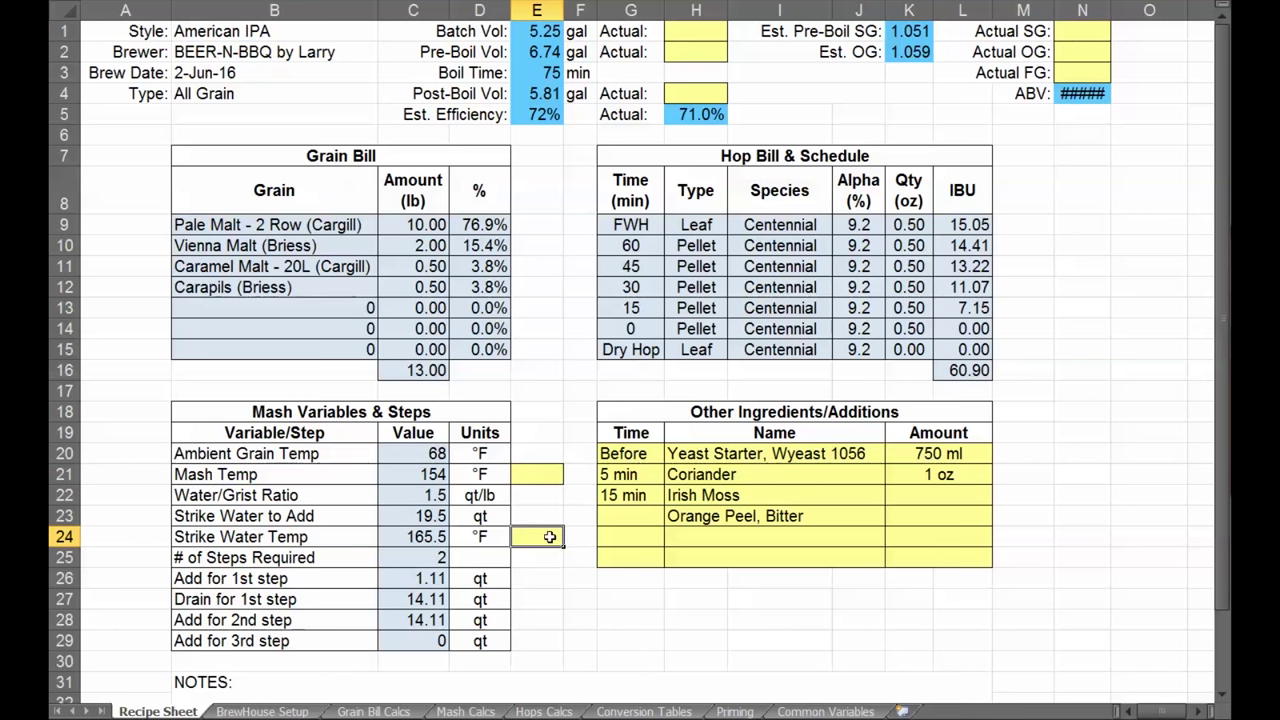
pyautogui.click(420, 540)
pyautogui.click(425, 474)
pyautogui.click(420, 536)
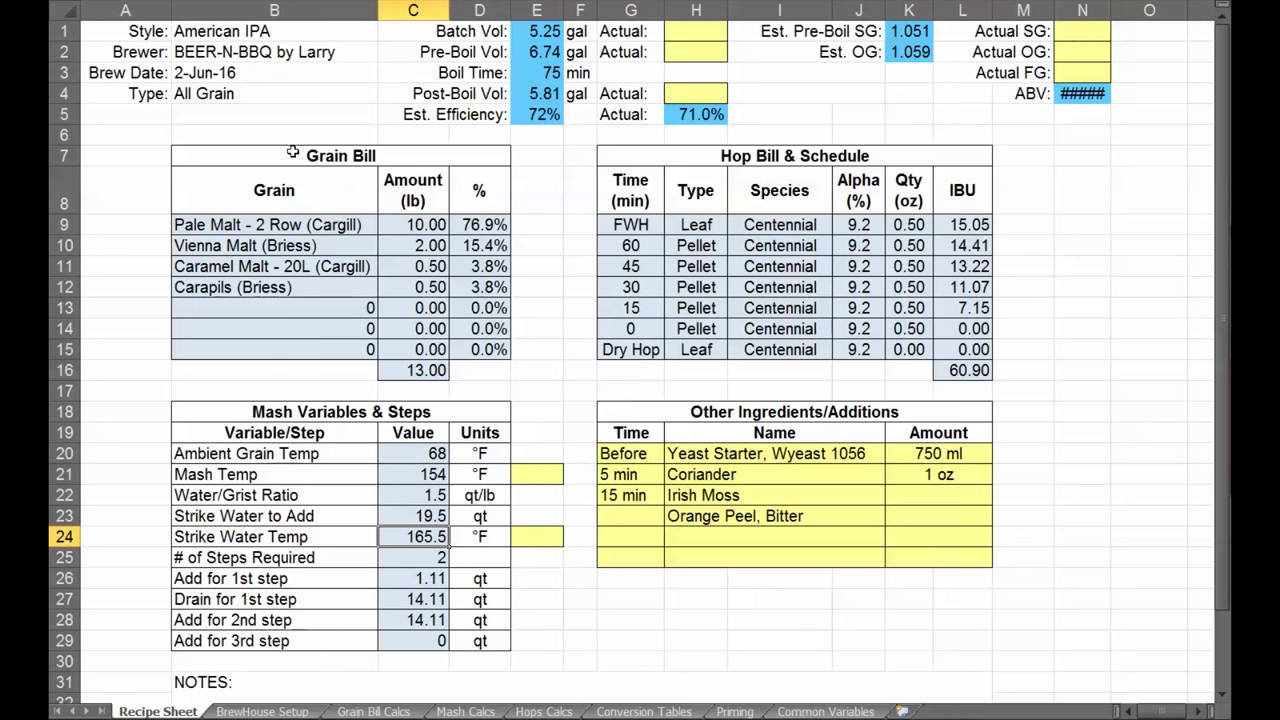
# Review the Grain Bill table and the Hop Bill & Schedule table, including the total IBU cell.
pyautogui.moveTo(250, 160); pyautogui.dragTo(420, 370)
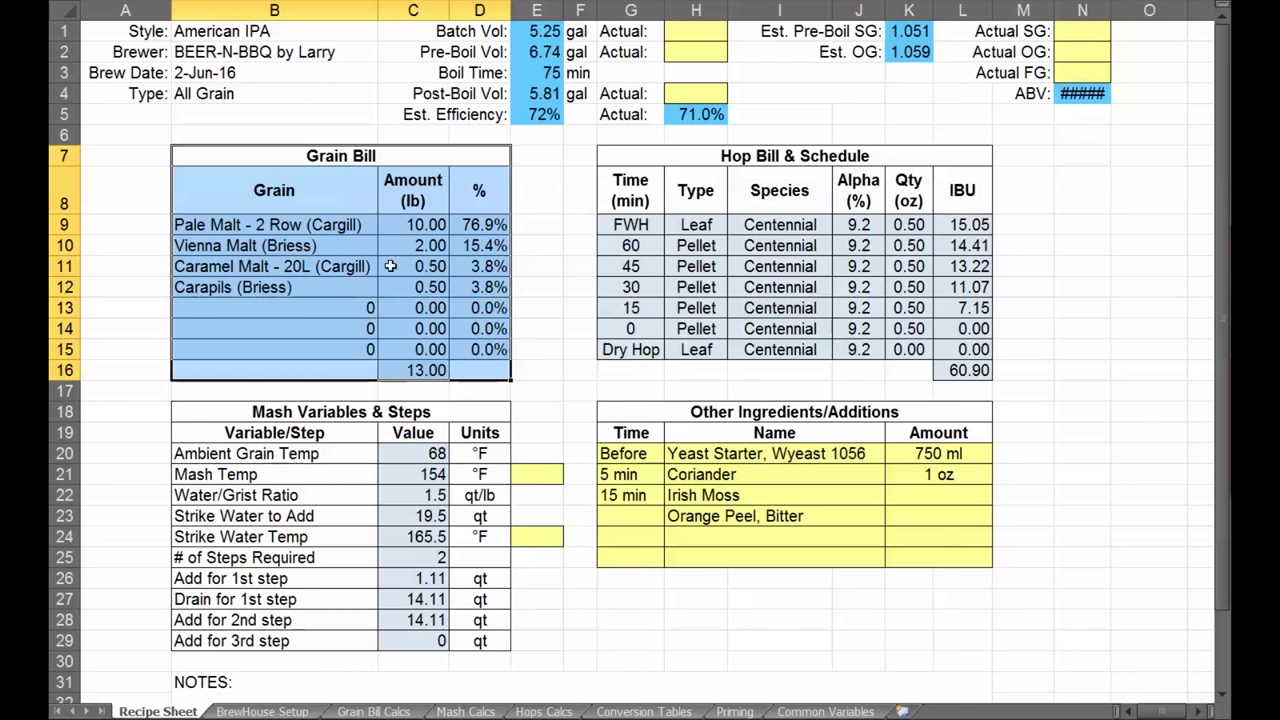
pyautogui.click(694, 225)
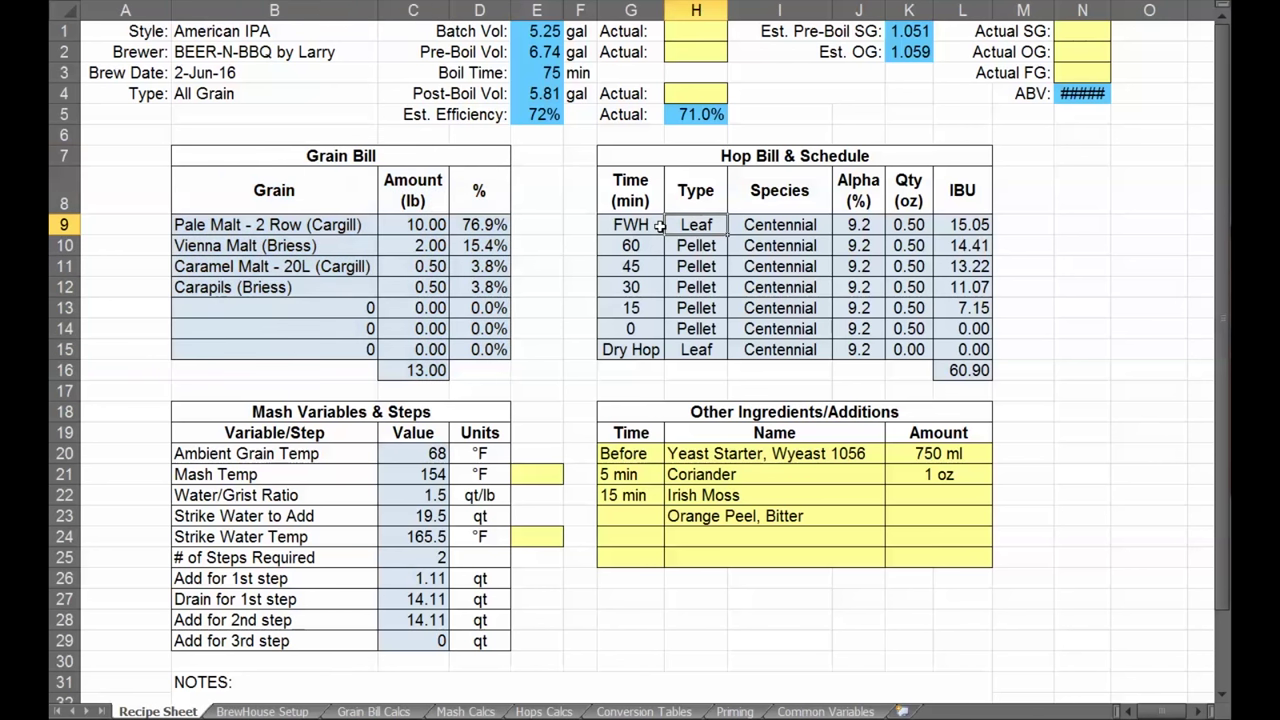
pyautogui.moveTo(656, 164); pyautogui.dragTo(957, 349)
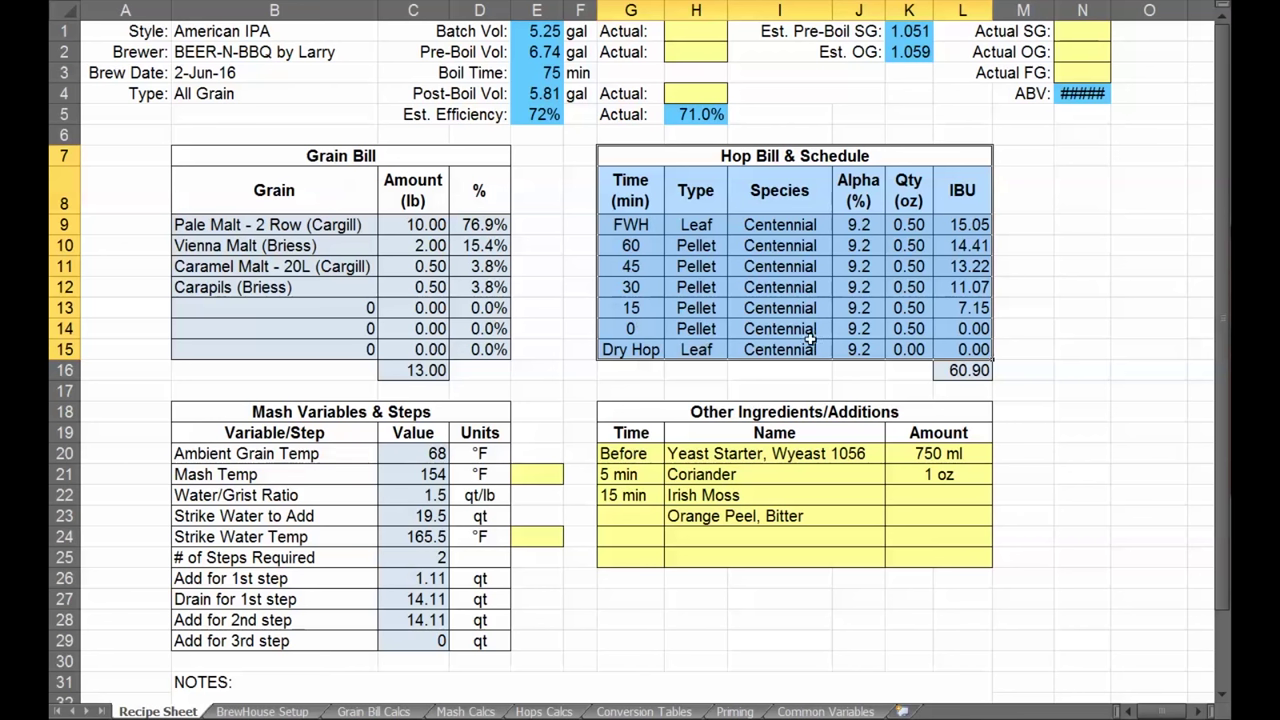
pyautogui.click(968, 371)
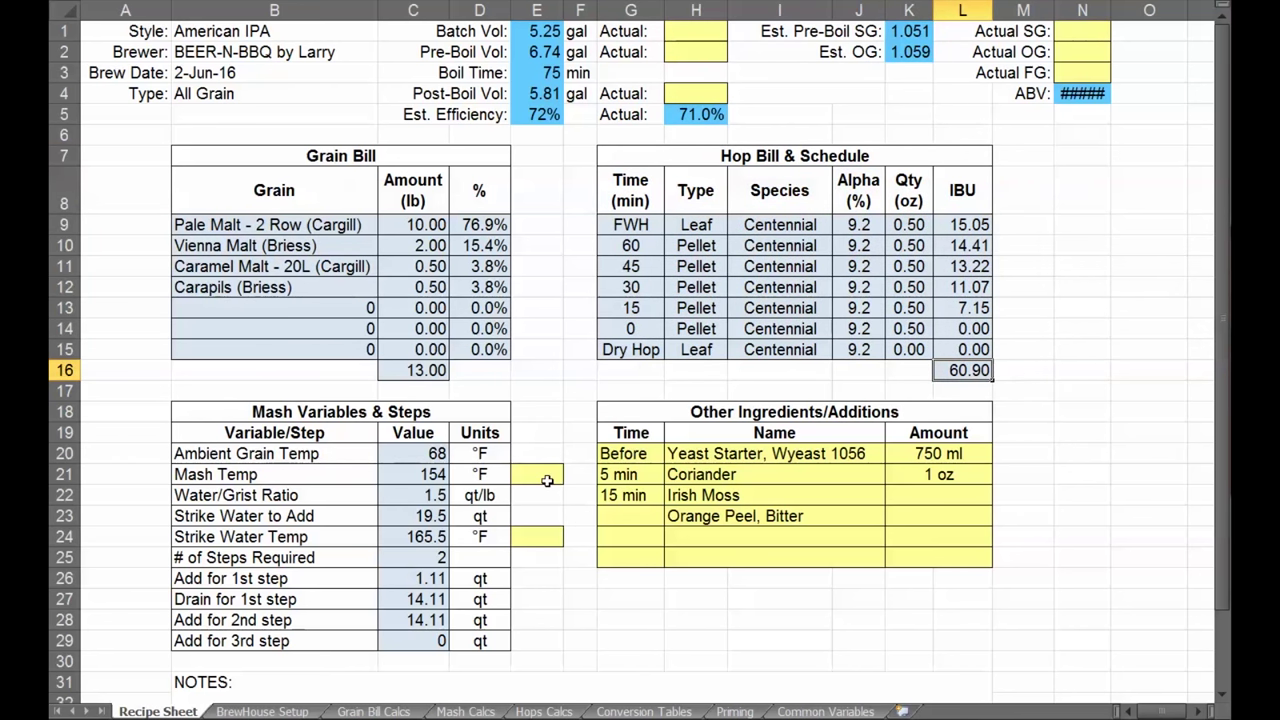
# Examine the Mash Variables & Steps table, including the number of steps and the add and drain volumes.
pyautogui.moveTo(268, 411); pyautogui.dragTo(445, 636)
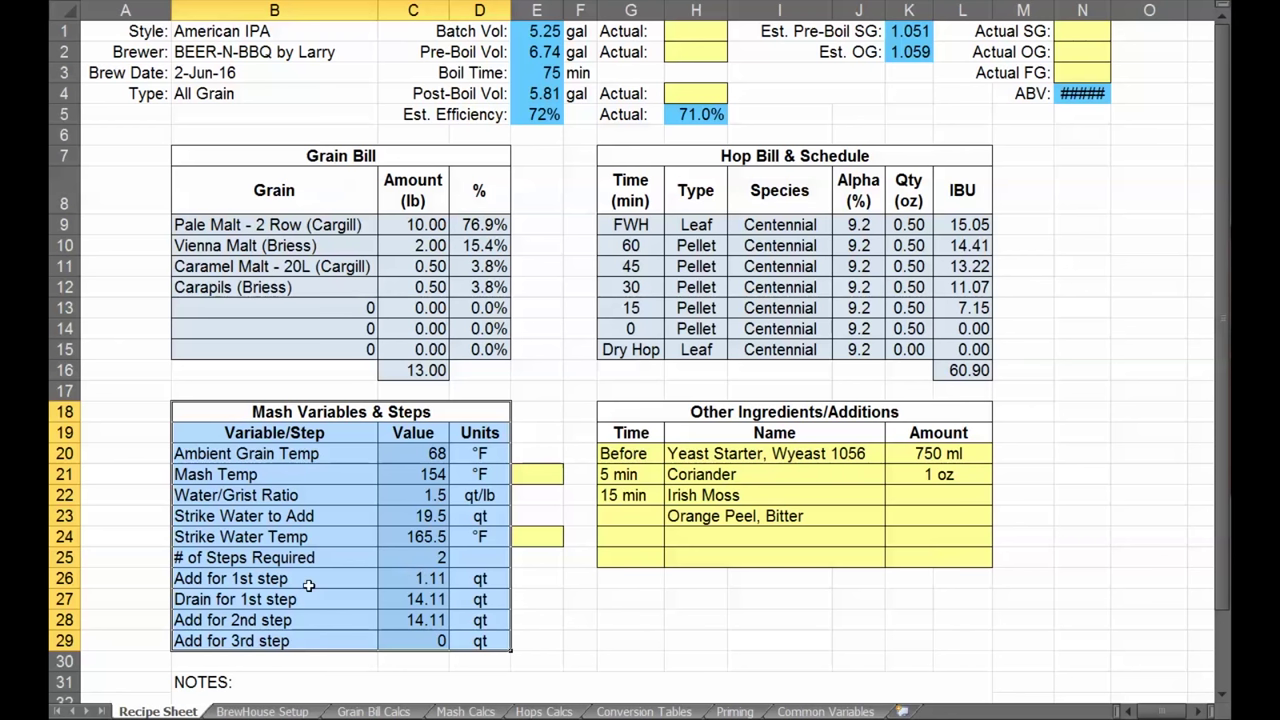
pyautogui.click(435, 557)
pyautogui.moveTo(407, 578); pyautogui.dragTo(415, 620)
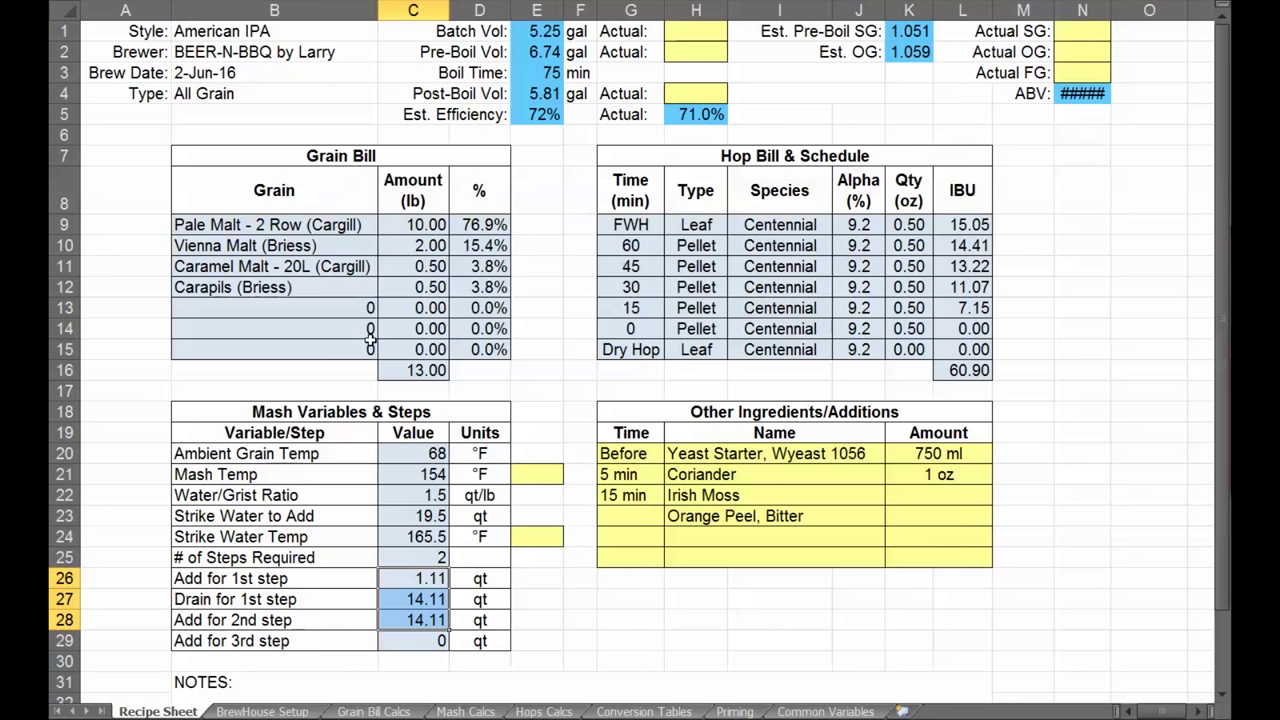
# Open the BrewHouse Setup sheet and distinguish its yellow input values from the blue calculated loss and volume values.
pyautogui.click(265, 712)
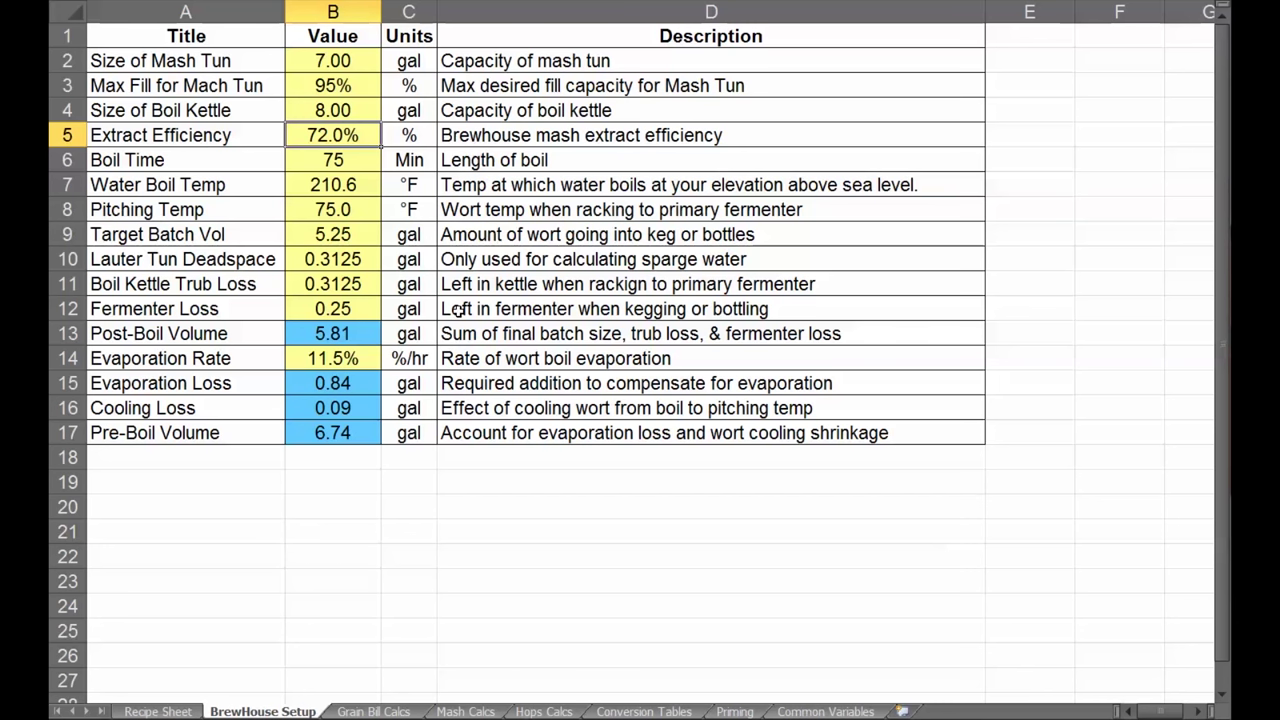
pyautogui.moveTo(345, 58); pyautogui.dragTo(345, 308)
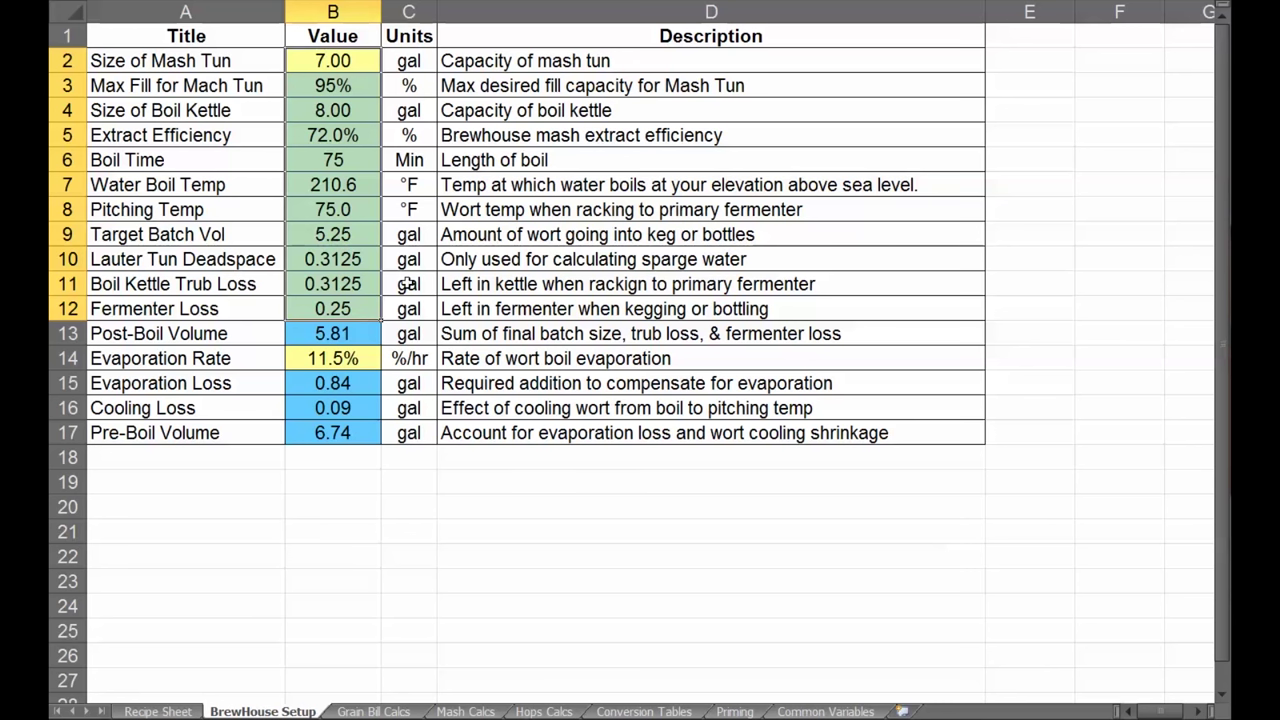
pyautogui.click(370, 112)
pyautogui.moveTo(343, 62); pyautogui.dragTo(340, 354)
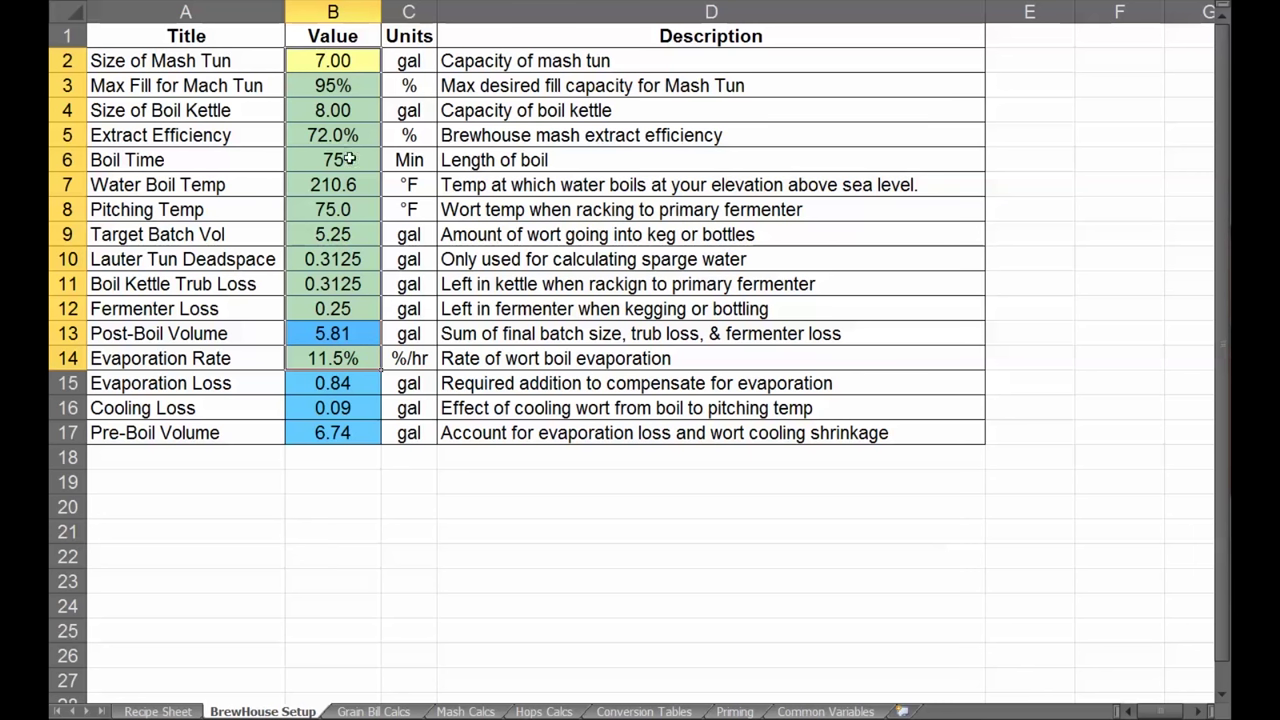
pyautogui.click(343, 258)
pyautogui.click(340, 357)
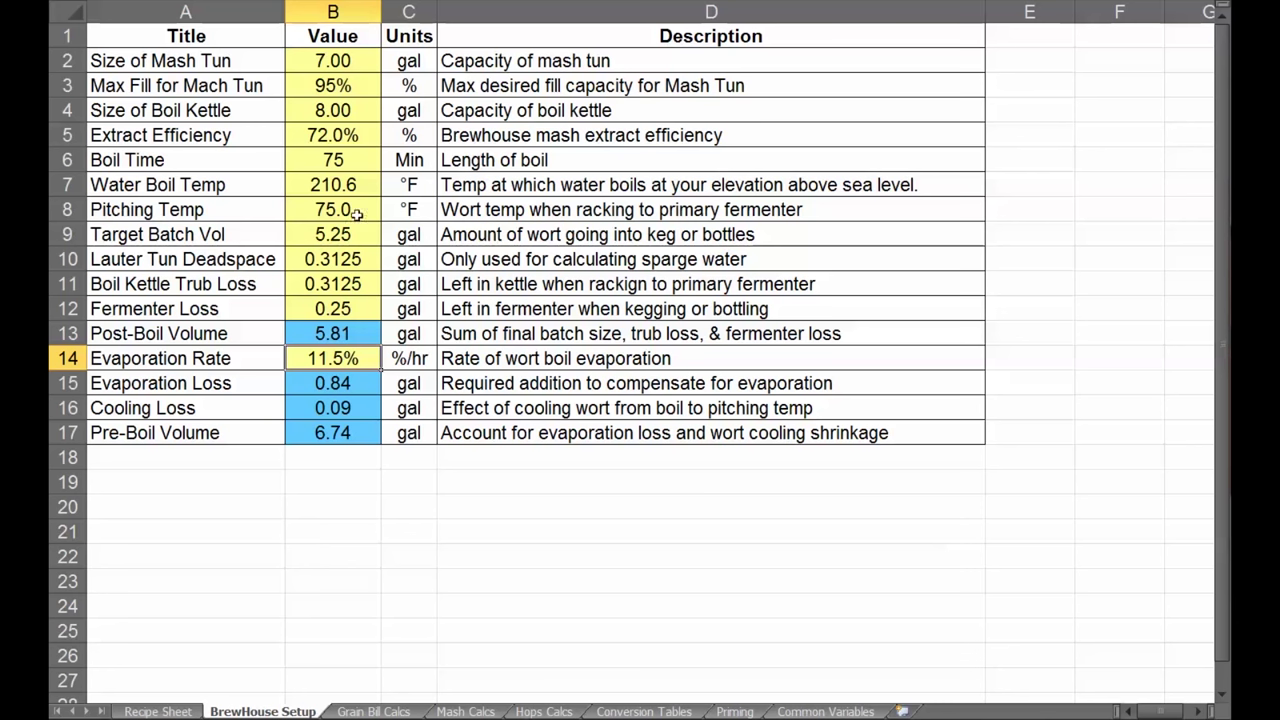
pyautogui.moveTo(340, 58); pyautogui.dragTo(338, 310)
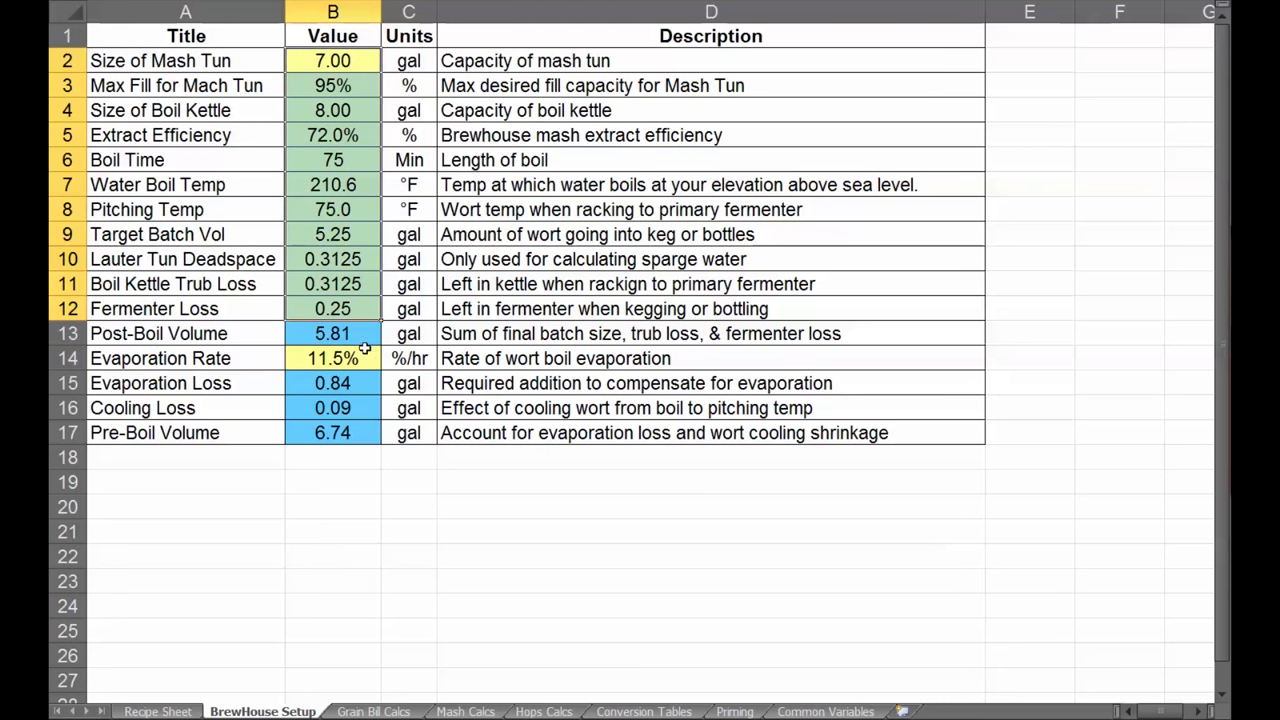
pyautogui.moveTo(356, 380); pyautogui.dragTo(352, 431)
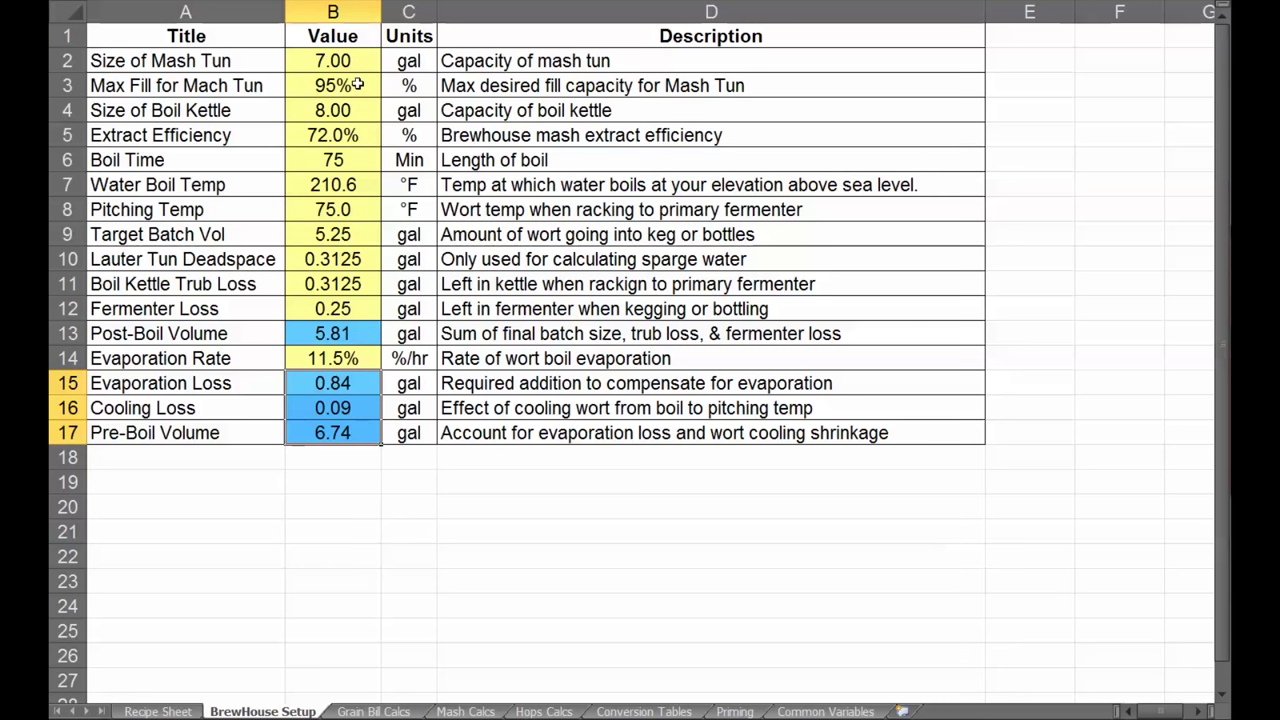
# Examine the mash tun size, maximum mash tun fill, boil kettle size and extract efficiency values in the brewhouse setup.
pyautogui.click(314, 58)
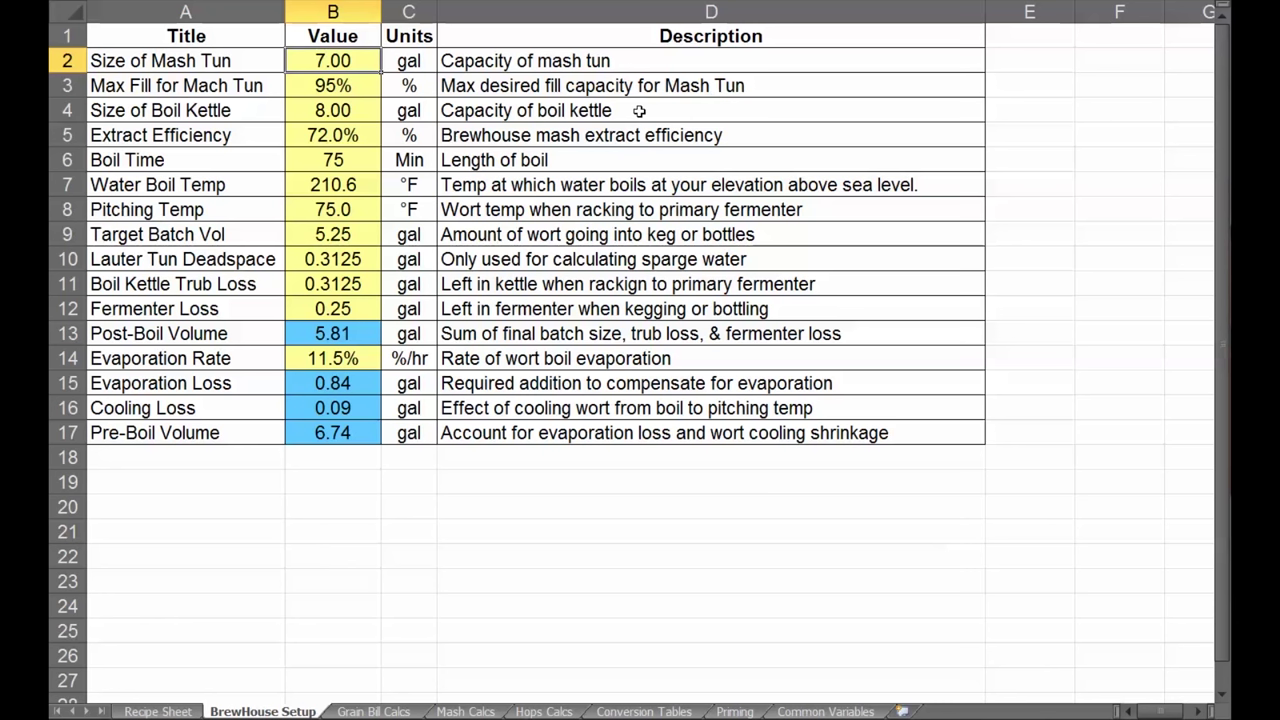
pyautogui.click(362, 88)
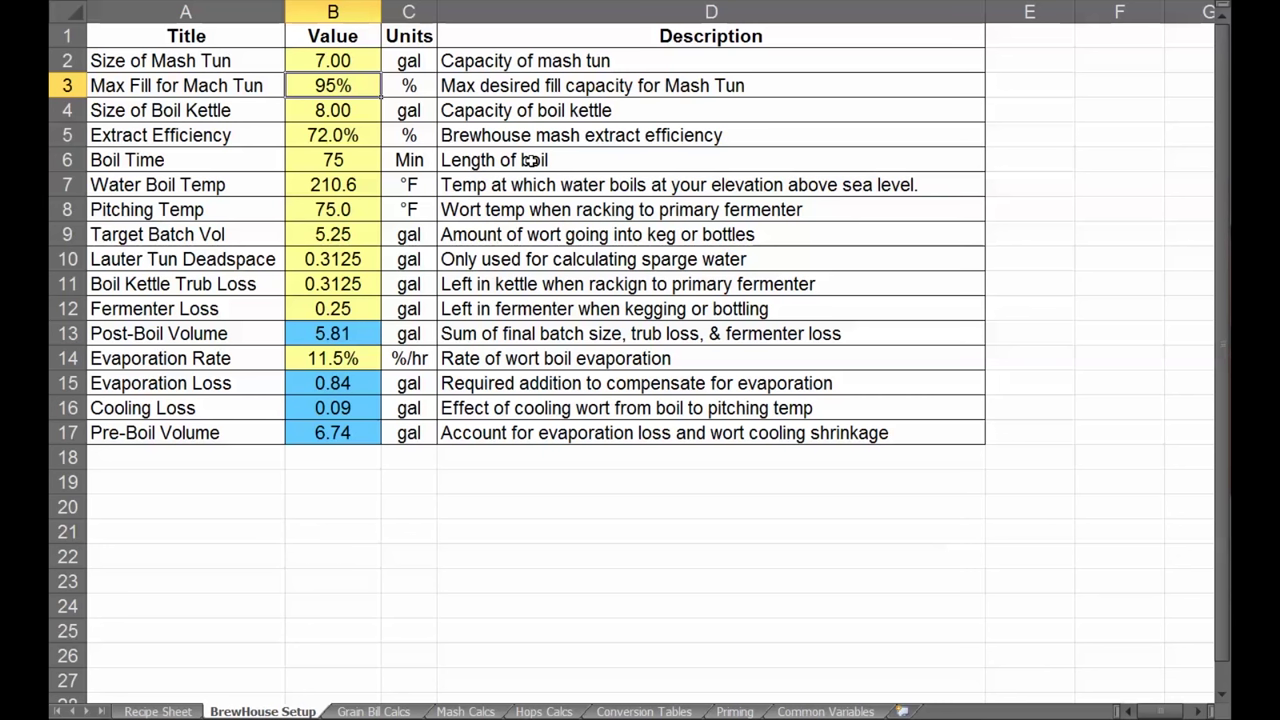
pyautogui.click(343, 61)
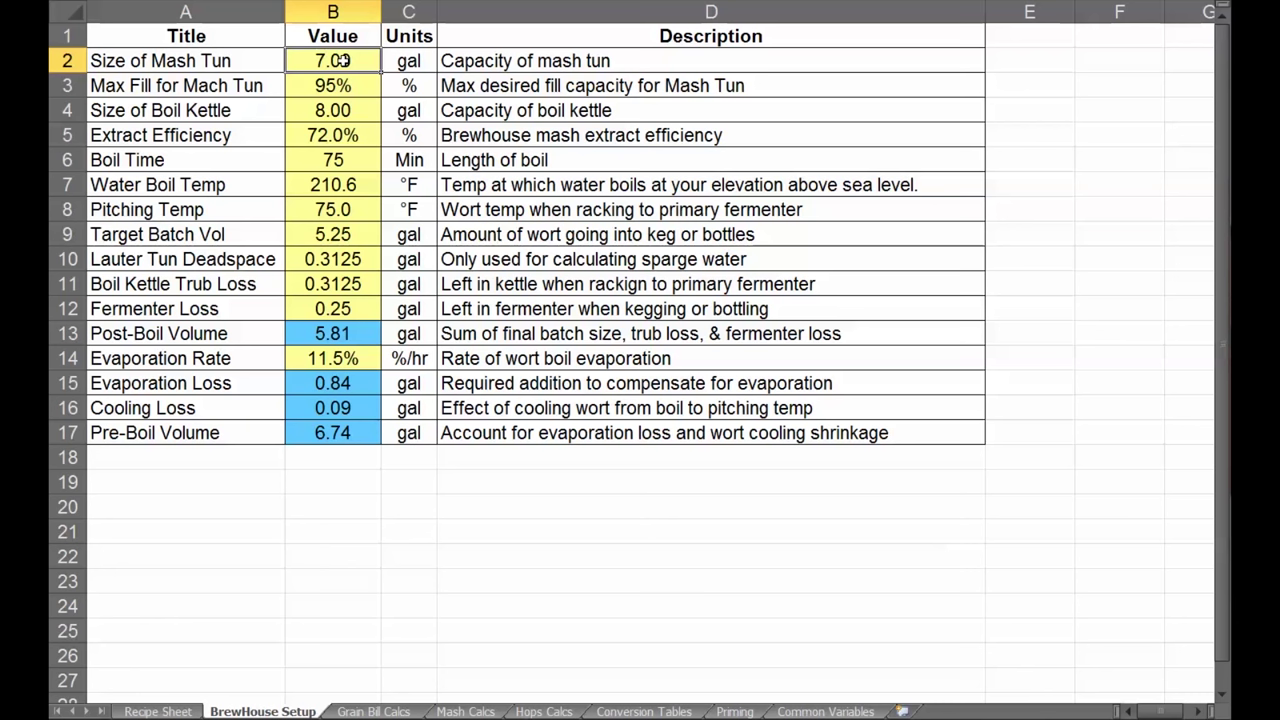
pyautogui.click(345, 113)
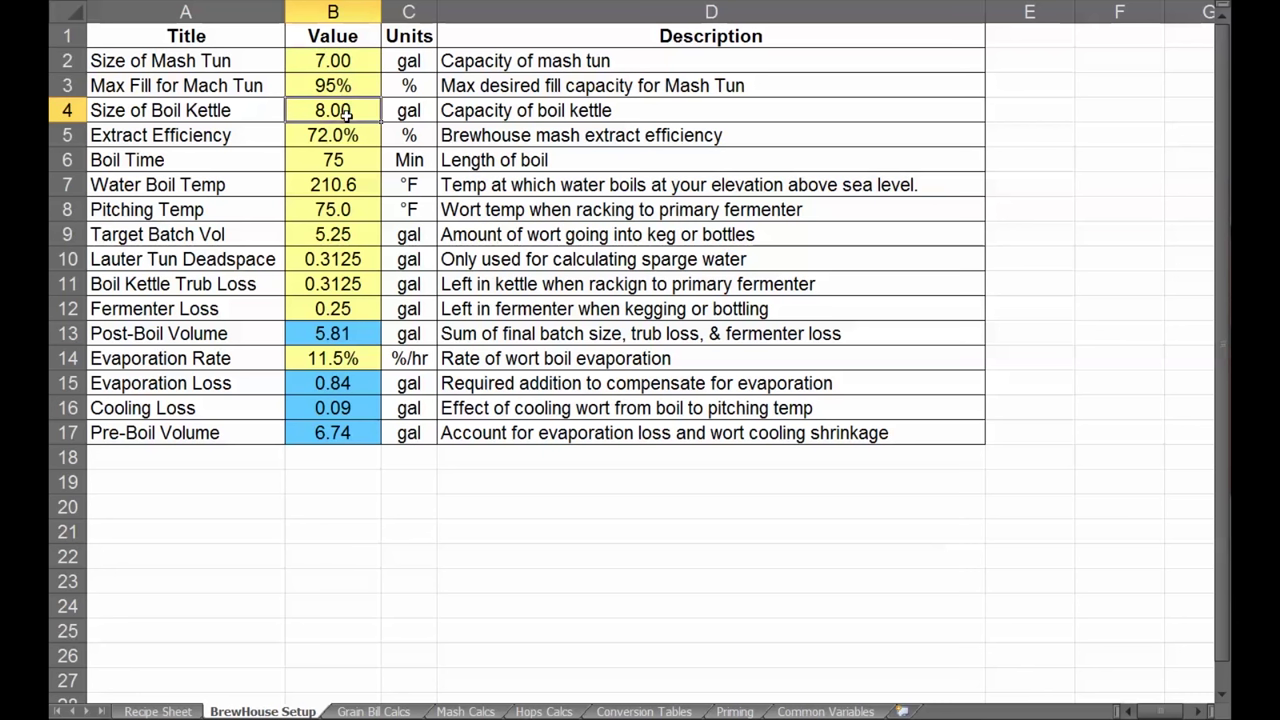
pyautogui.click(355, 136)
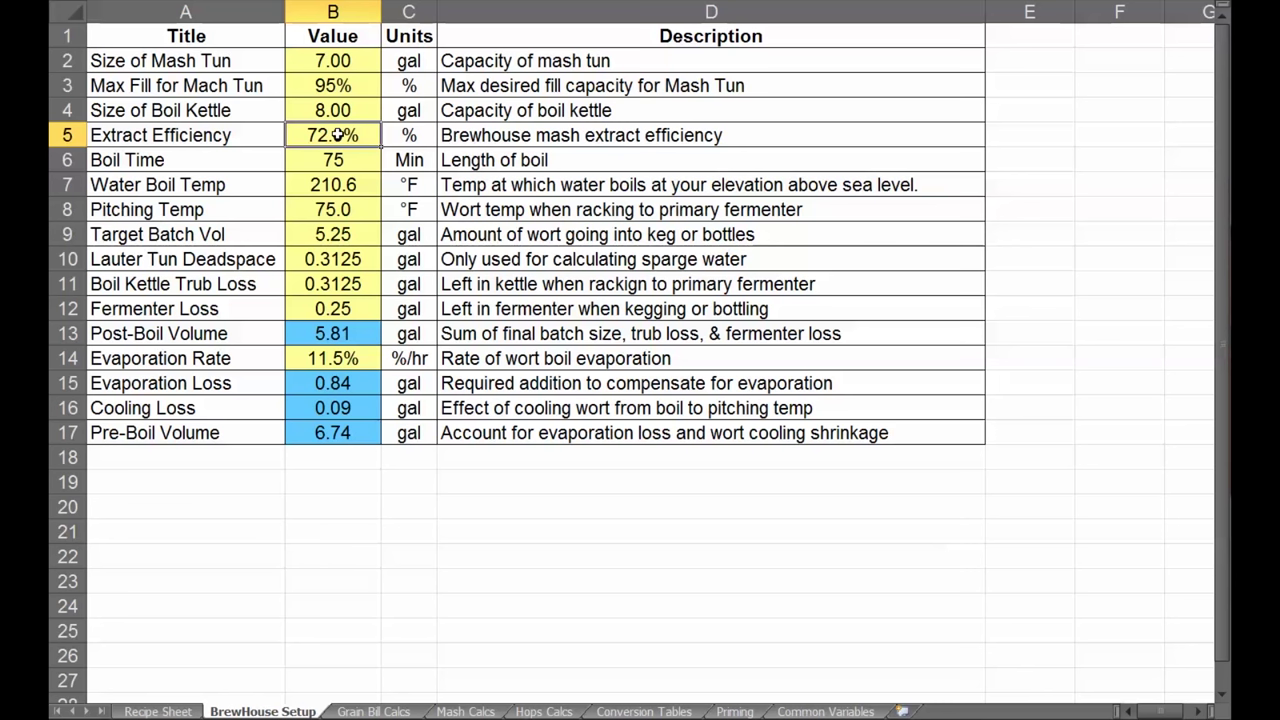
# Examine the boil time, water boil and pitching temperatures, target batch volume, and the deadspace, trub and fermenter loss values.
pyautogui.click(341, 160)
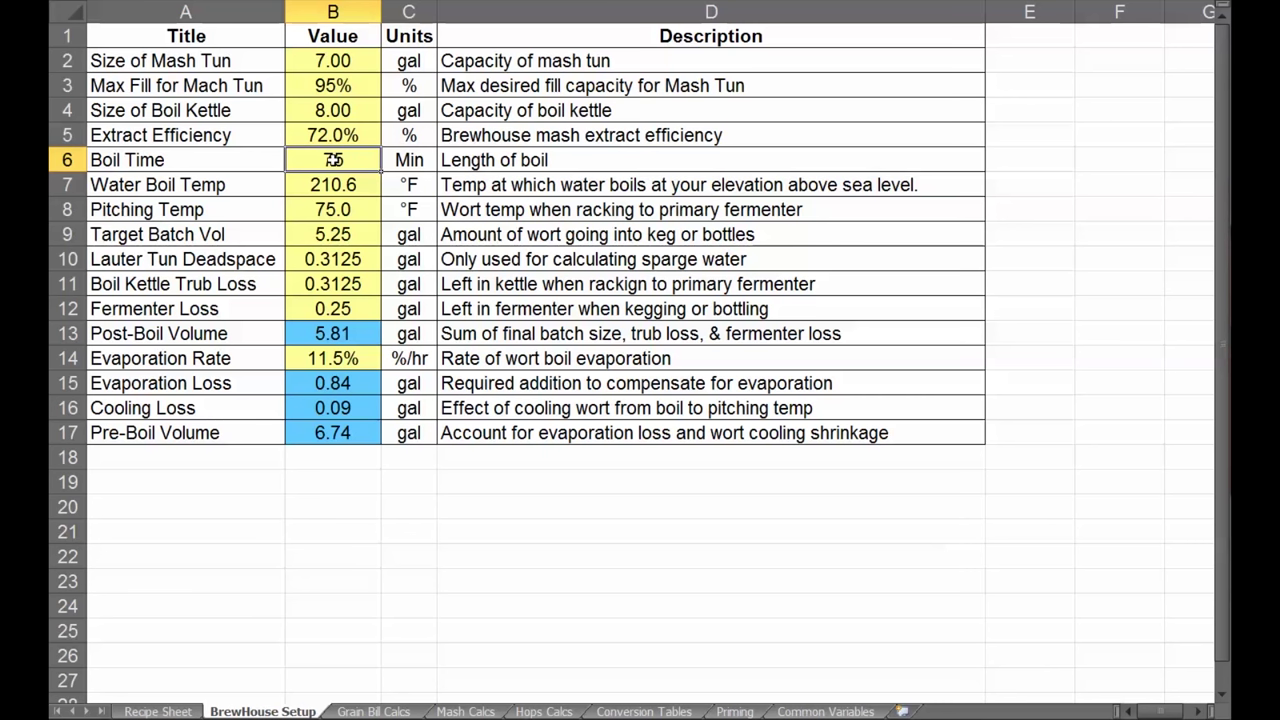
pyautogui.click(345, 186)
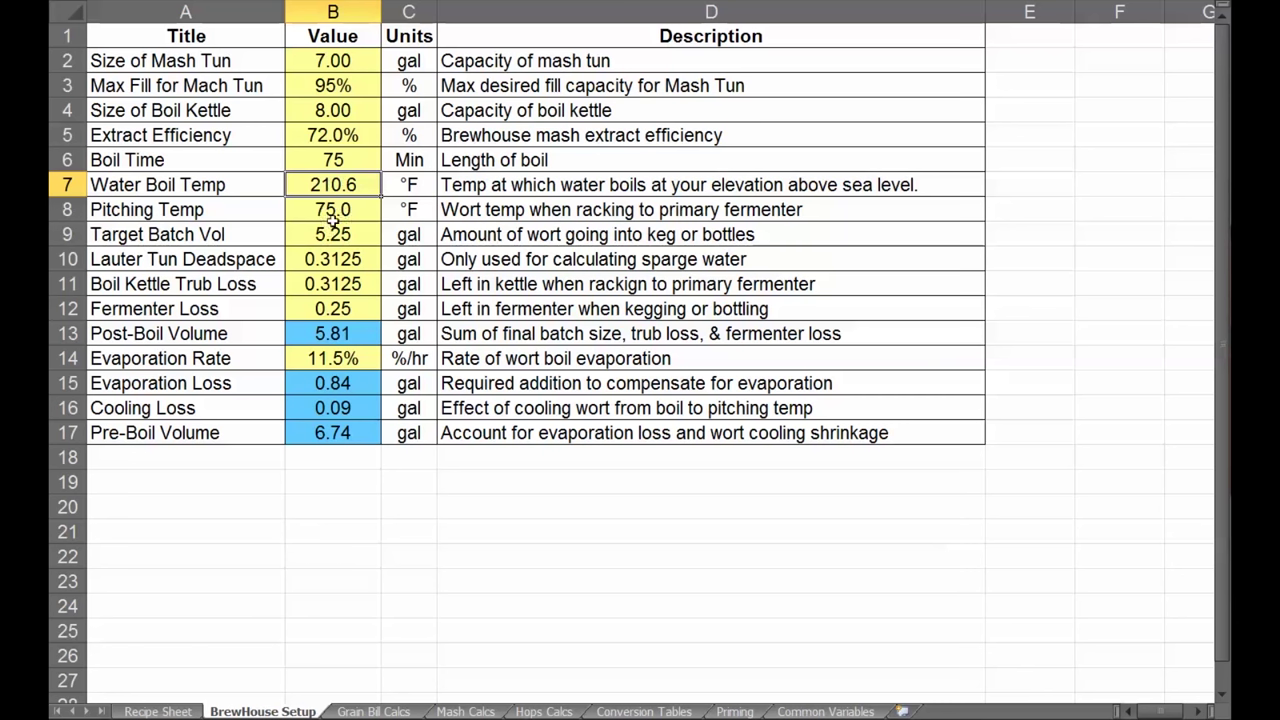
pyautogui.click(348, 209)
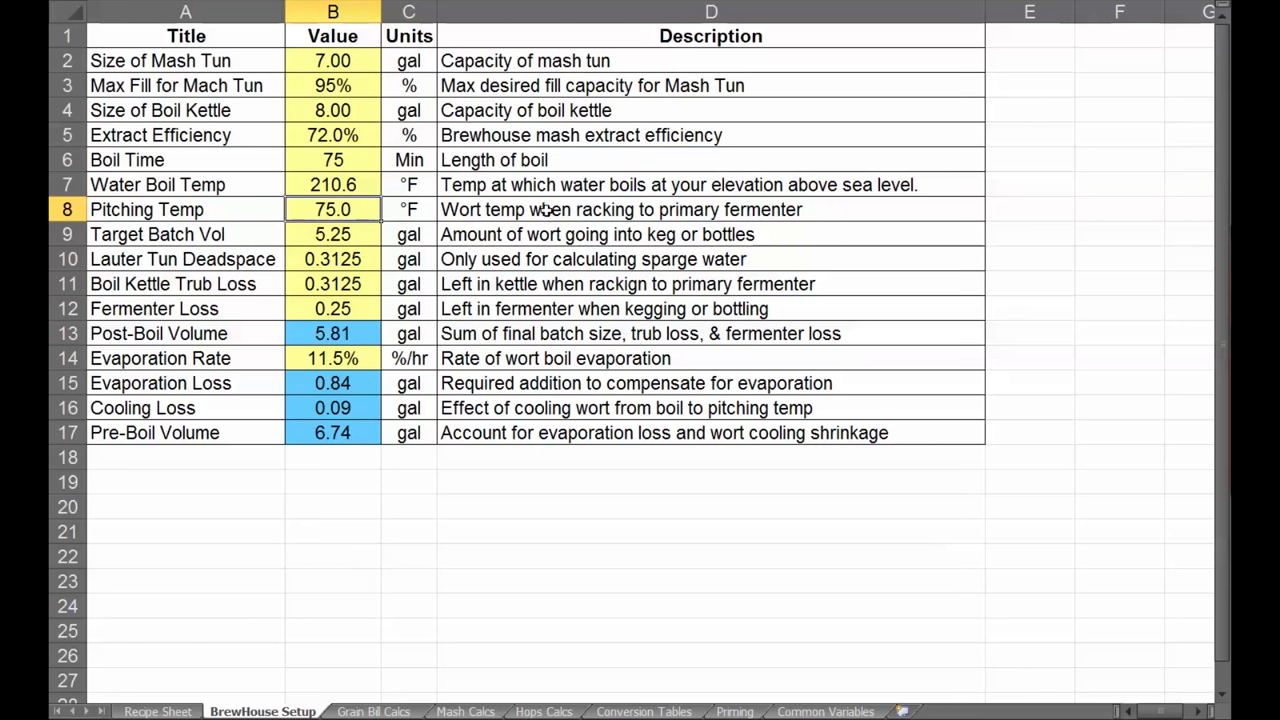
pyautogui.click(353, 236)
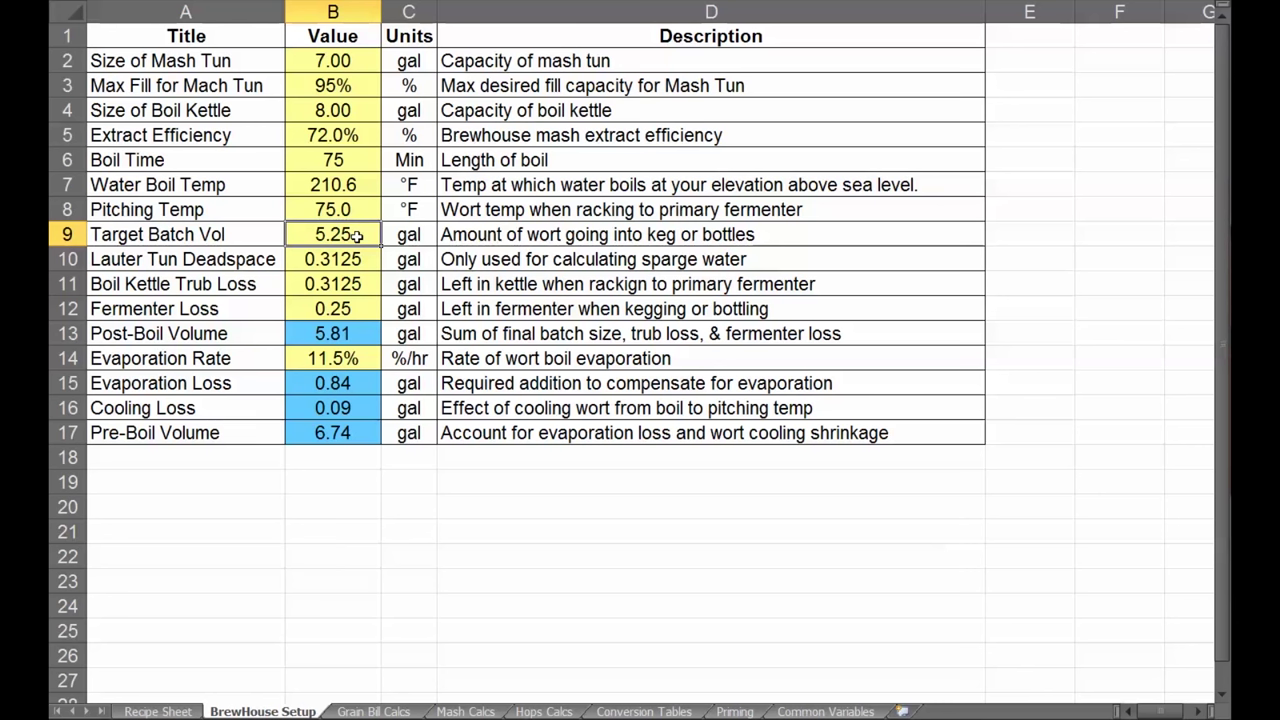
pyautogui.moveTo(334, 264); pyautogui.dragTo(333, 309)
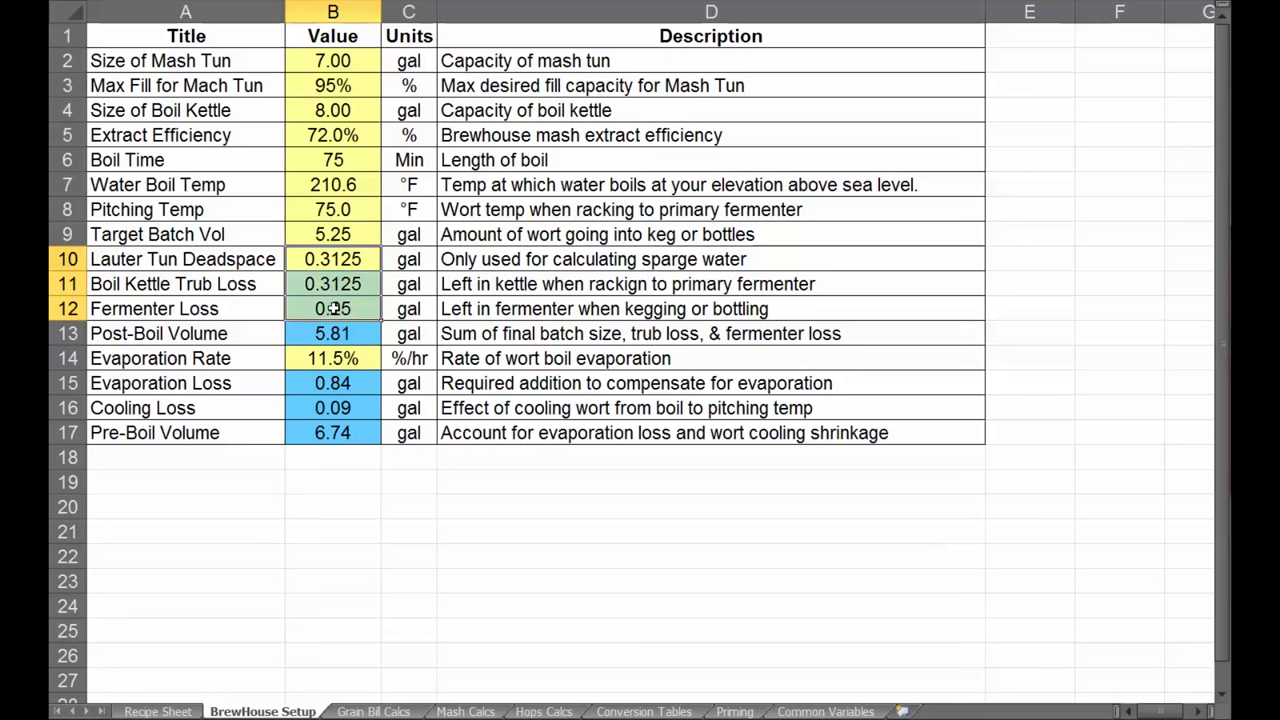
# Examine the lauter tun deadspace row and how the trub and fermenter losses feed the post-boil volume.
pyautogui.click(345, 260)
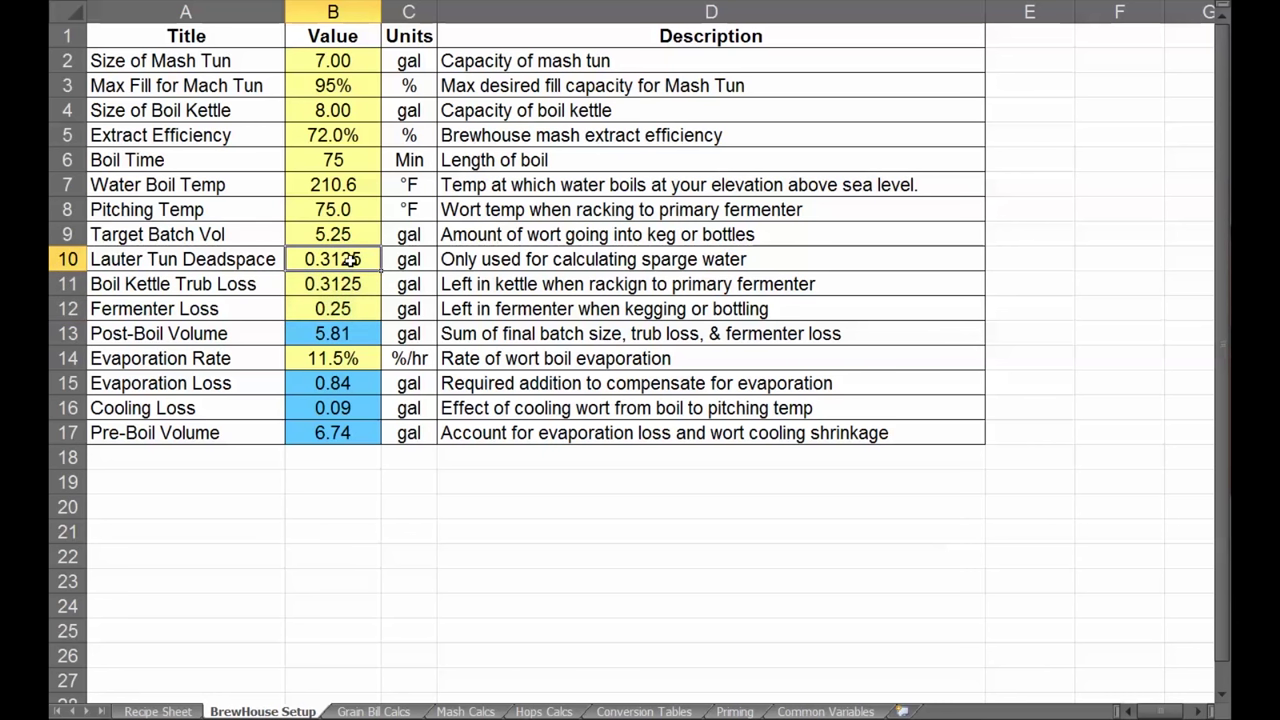
pyautogui.click(237, 259)
pyautogui.moveTo(237, 259); pyautogui.dragTo(590, 259)
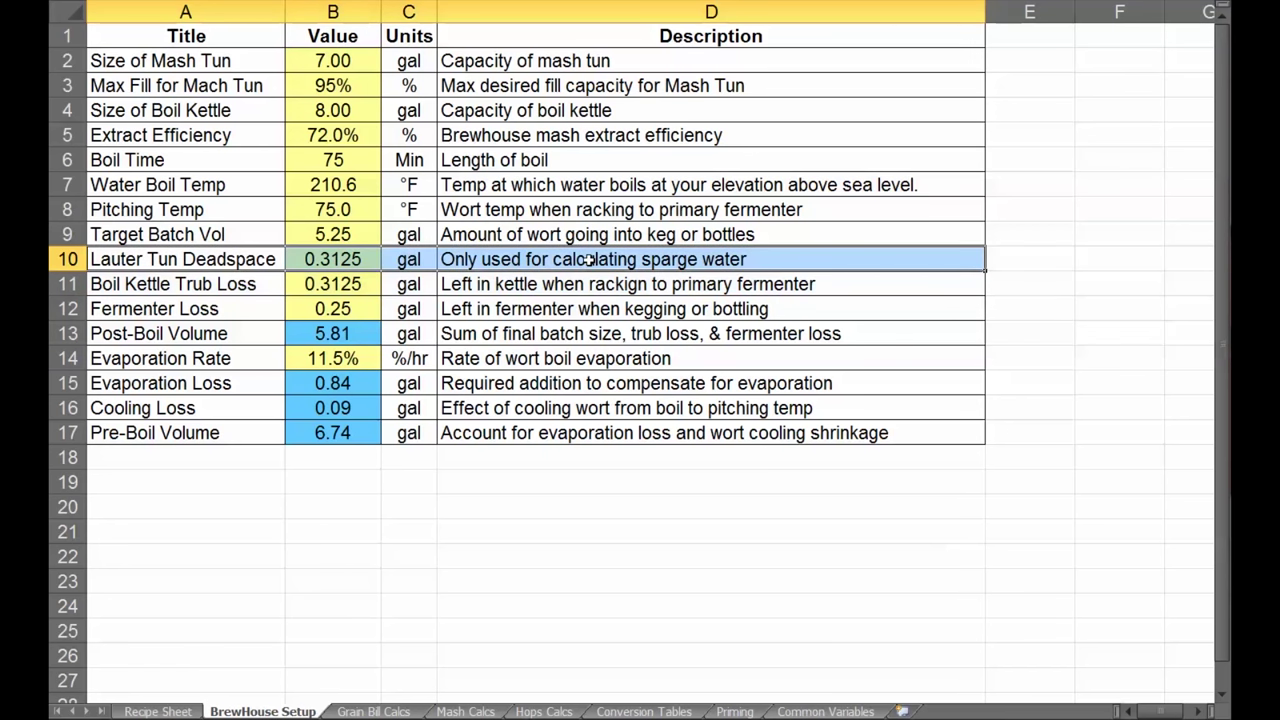
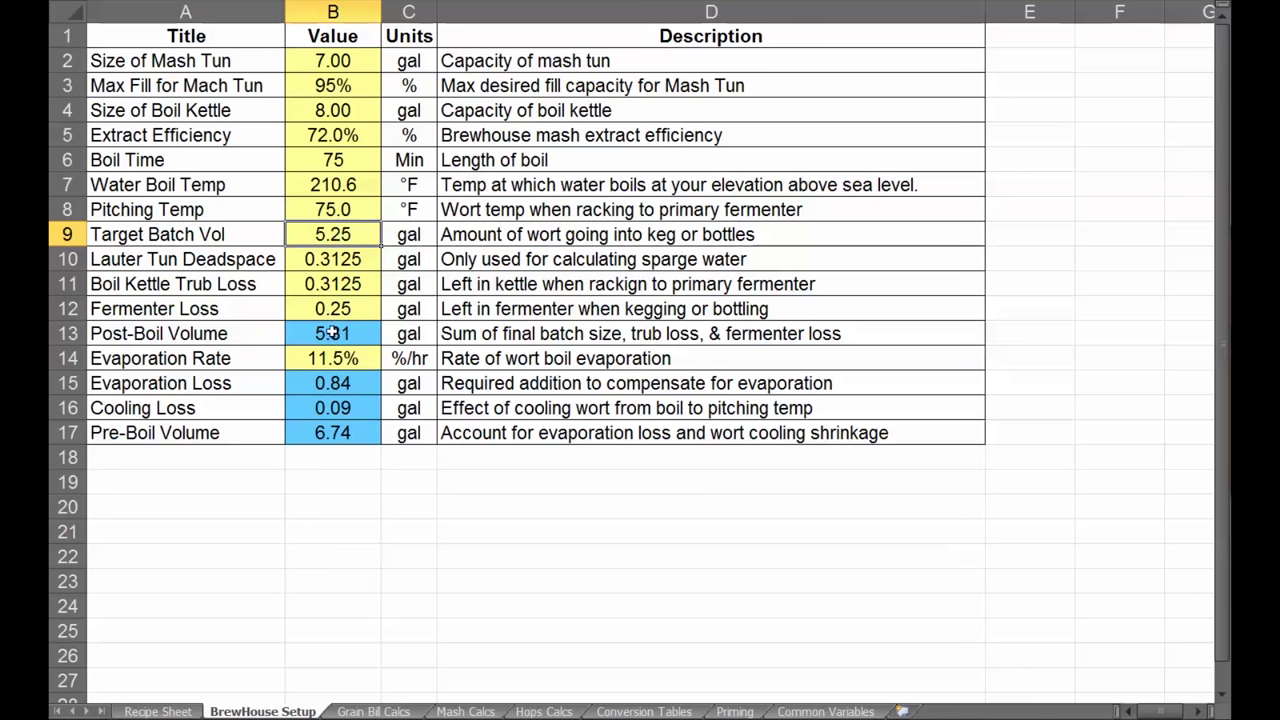
pyautogui.moveTo(343, 264); pyautogui.dragTo(340, 306)
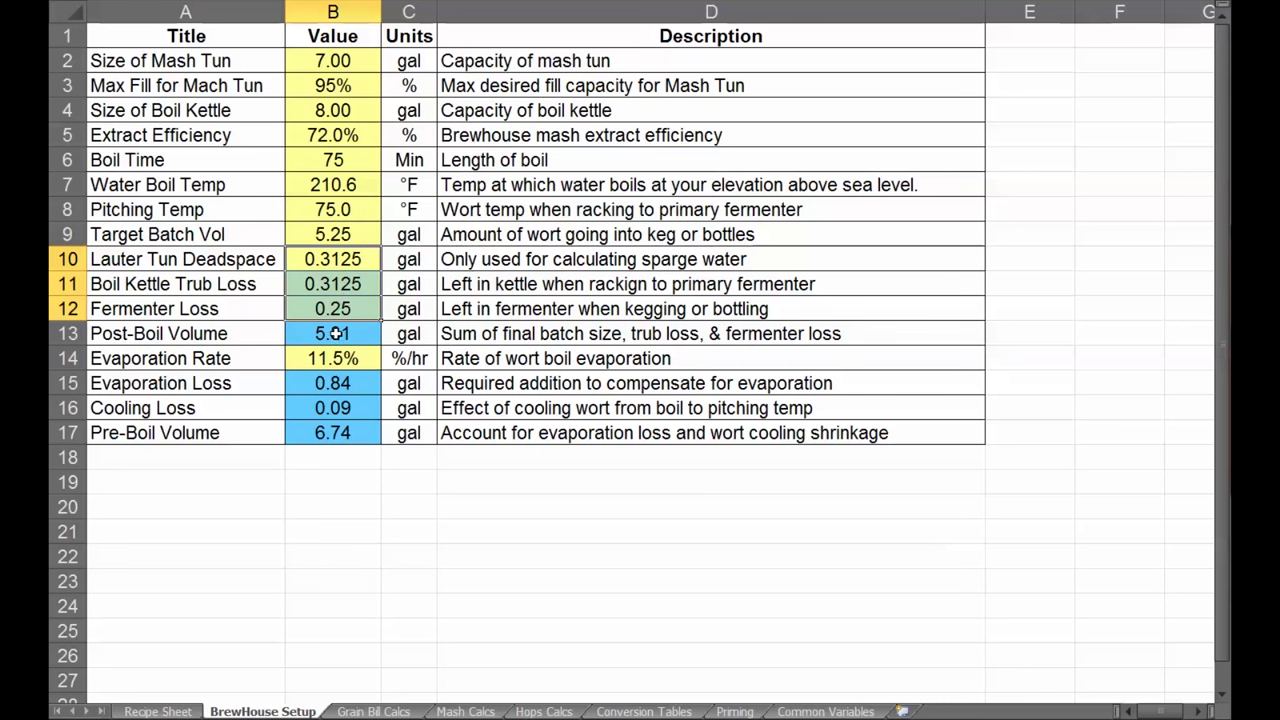
pyautogui.click(334, 337)
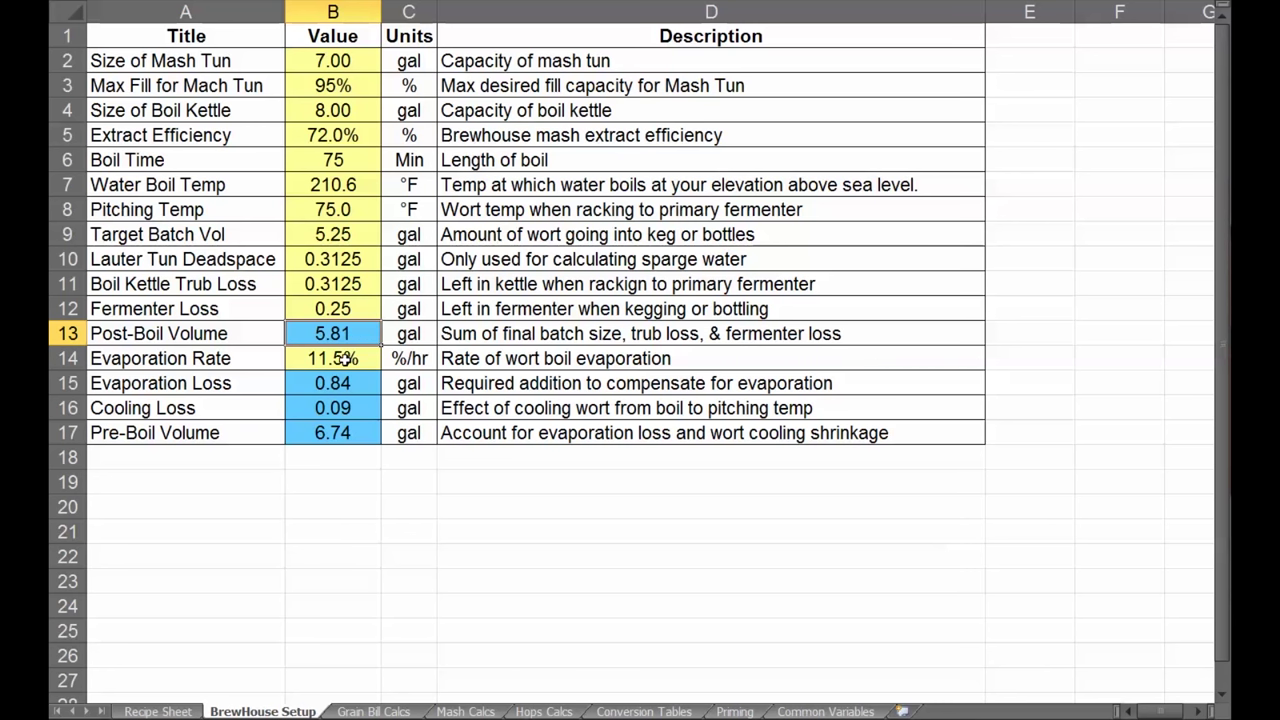
# Examine the evaporation rate together with the boil time and post-boil volume it is applied to.
pyautogui.click(343, 358)
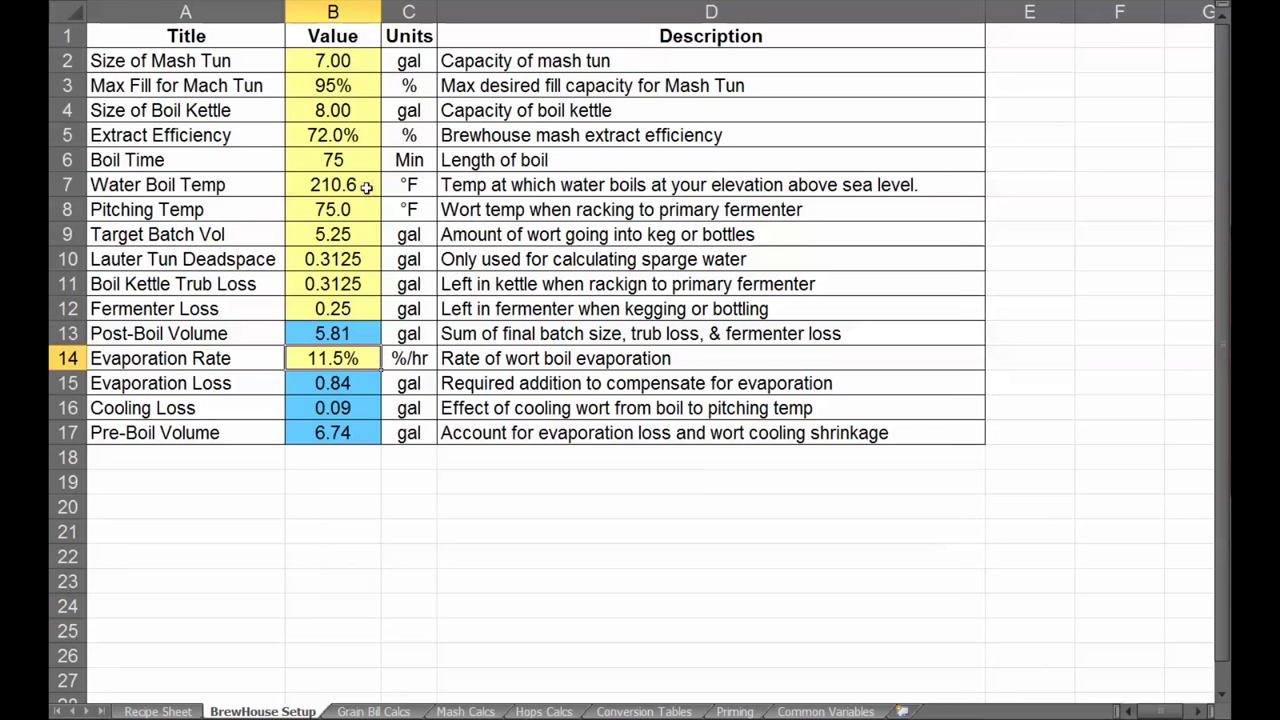
pyautogui.click(354, 157)
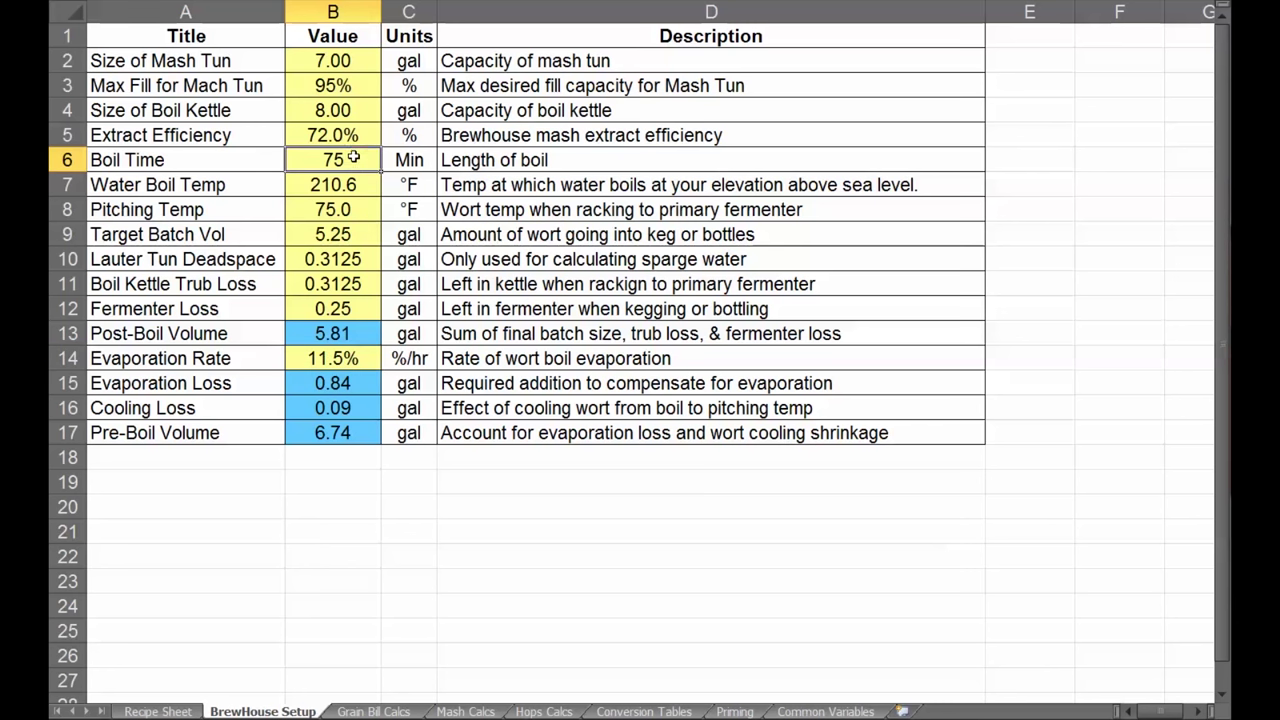
pyautogui.click(339, 360)
pyautogui.click(340, 333)
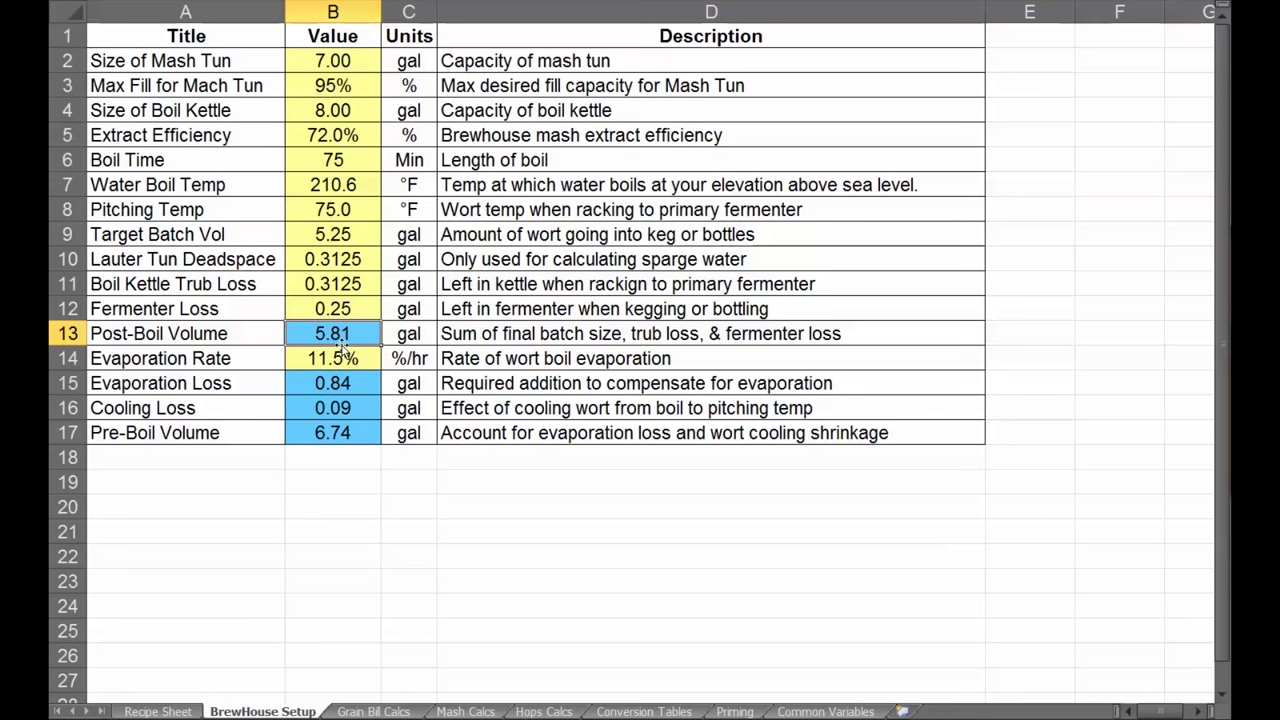
# Examine the evaporation loss, cooling loss and pre-boil volume rows with their descriptions.
pyautogui.click(331, 383)
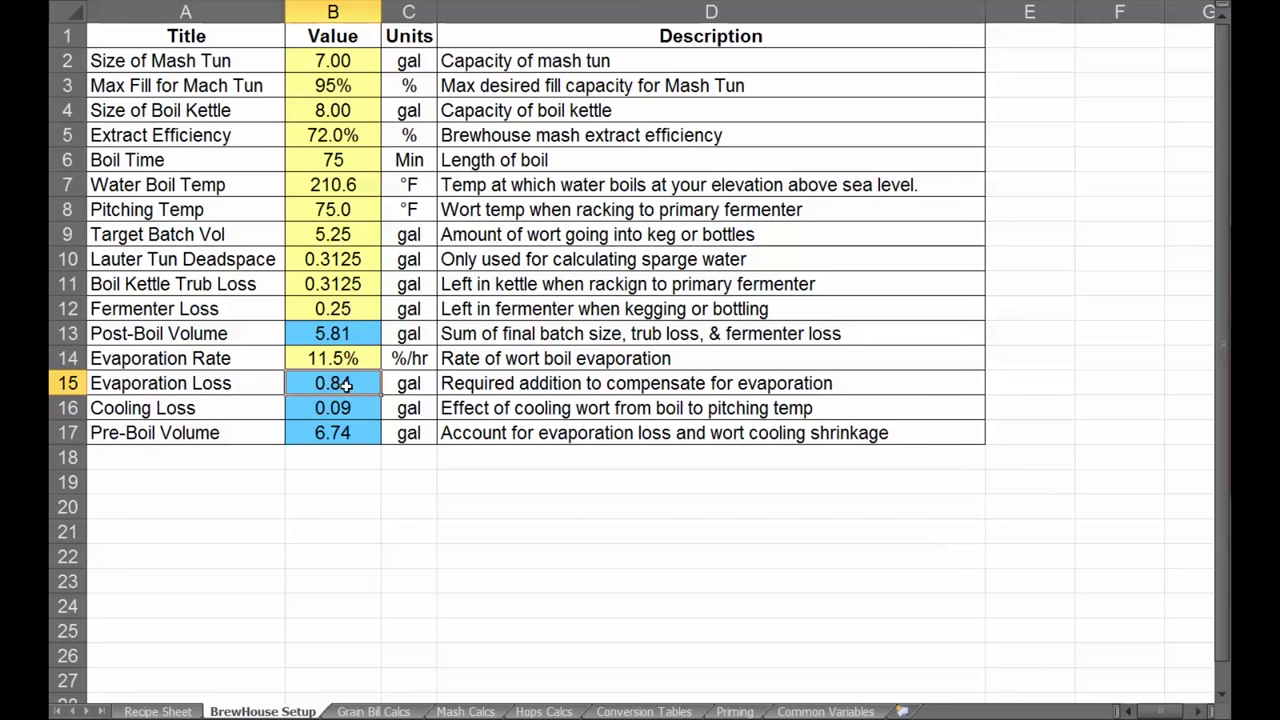
pyautogui.moveTo(251, 383); pyautogui.dragTo(497, 392)
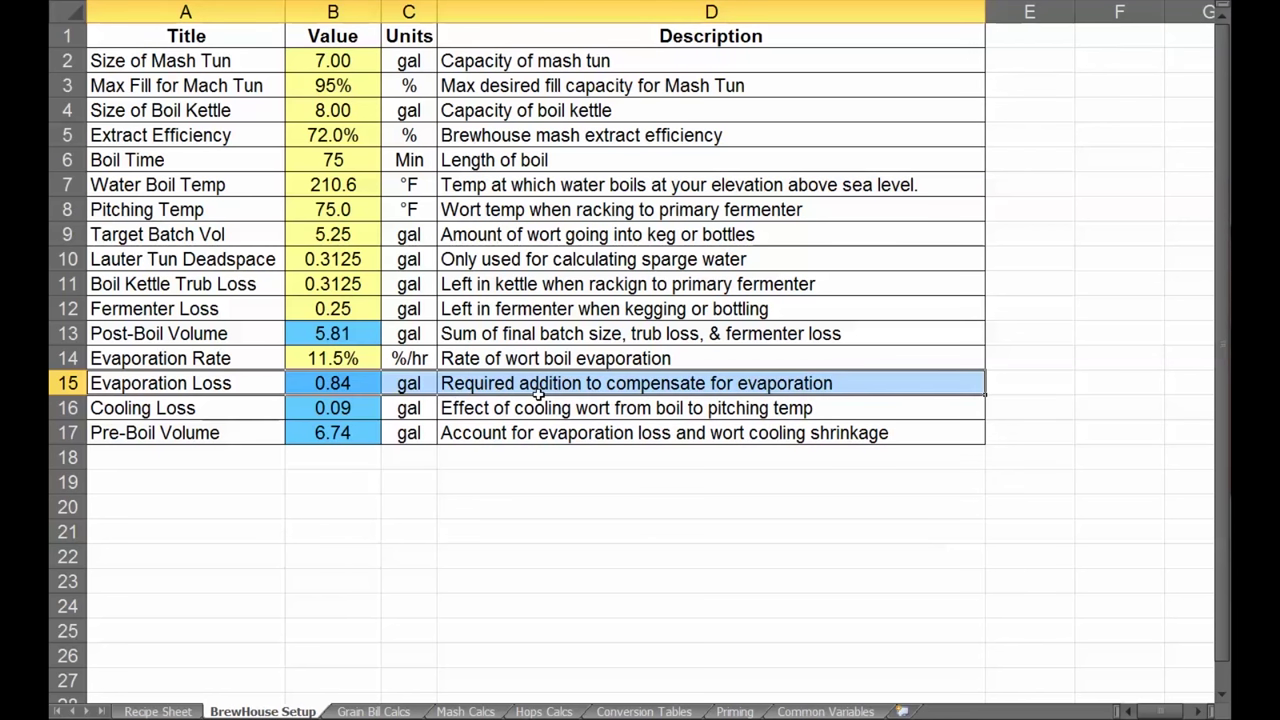
pyautogui.moveTo(185, 409); pyautogui.dragTo(500, 415)
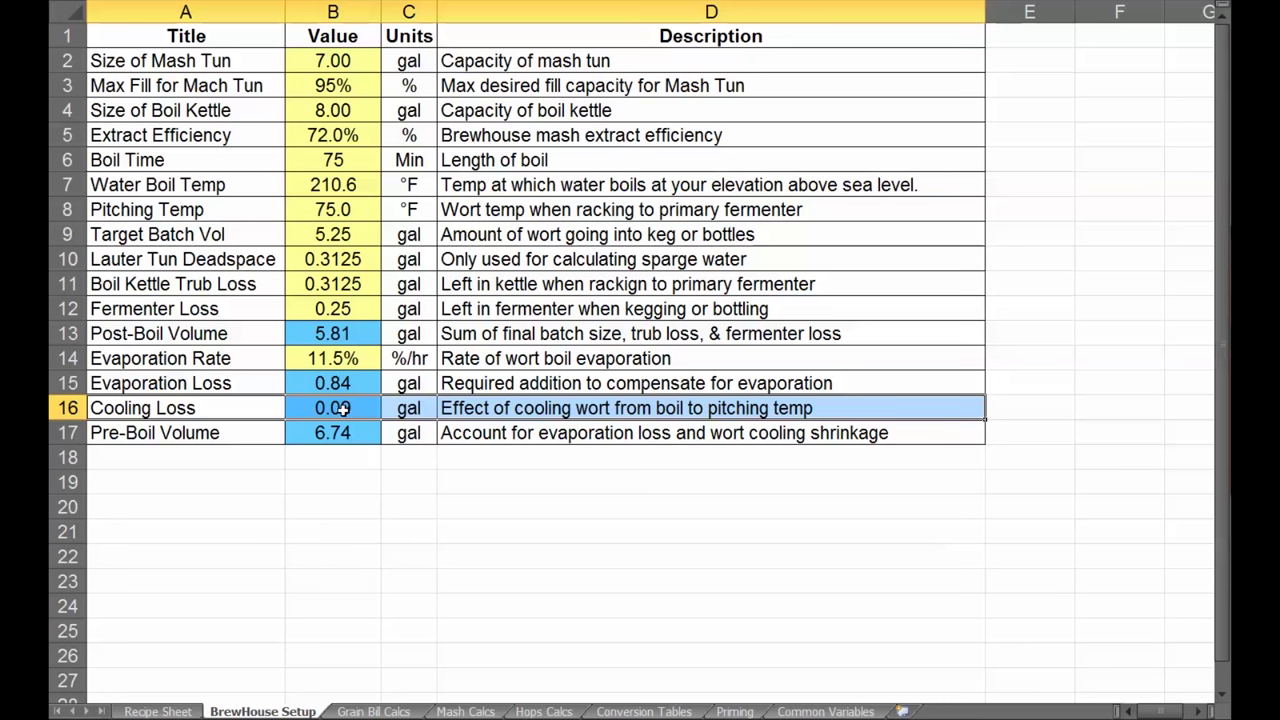
pyautogui.moveTo(333, 433); pyautogui.dragTo(449, 434)
# Trace the target batch volume, losses and evaporation rate through to the pre-boil volume, and review the whole Value column.
pyautogui.click(333, 234)
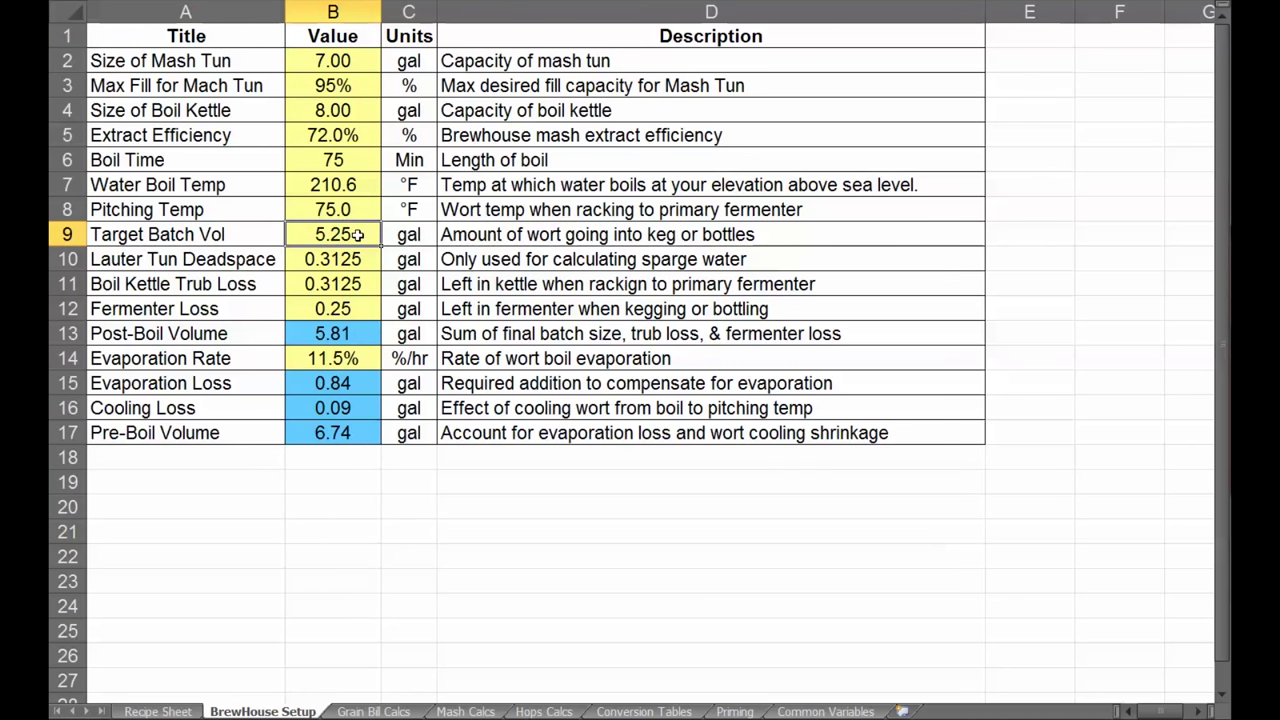
pyautogui.moveTo(347, 259); pyautogui.dragTo(346, 305)
pyautogui.click(328, 360)
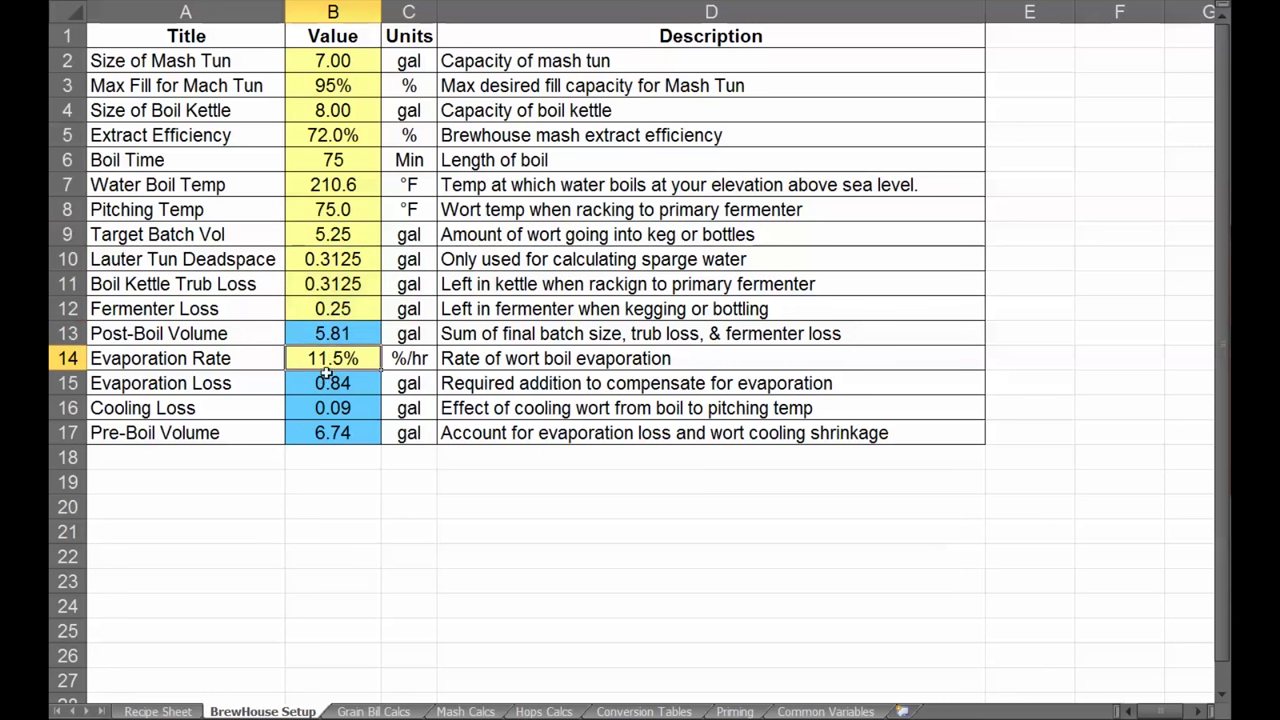
pyautogui.click(323, 435)
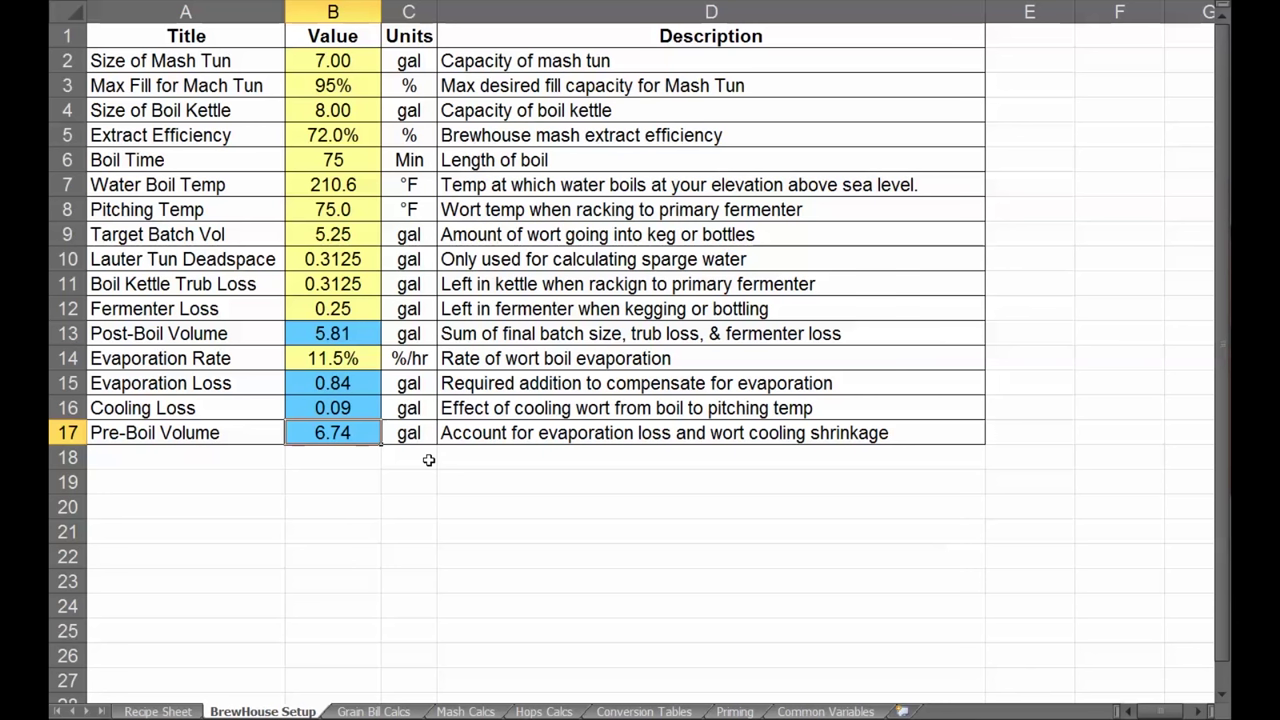
pyautogui.moveTo(350, 62); pyautogui.dragTo(348, 432)
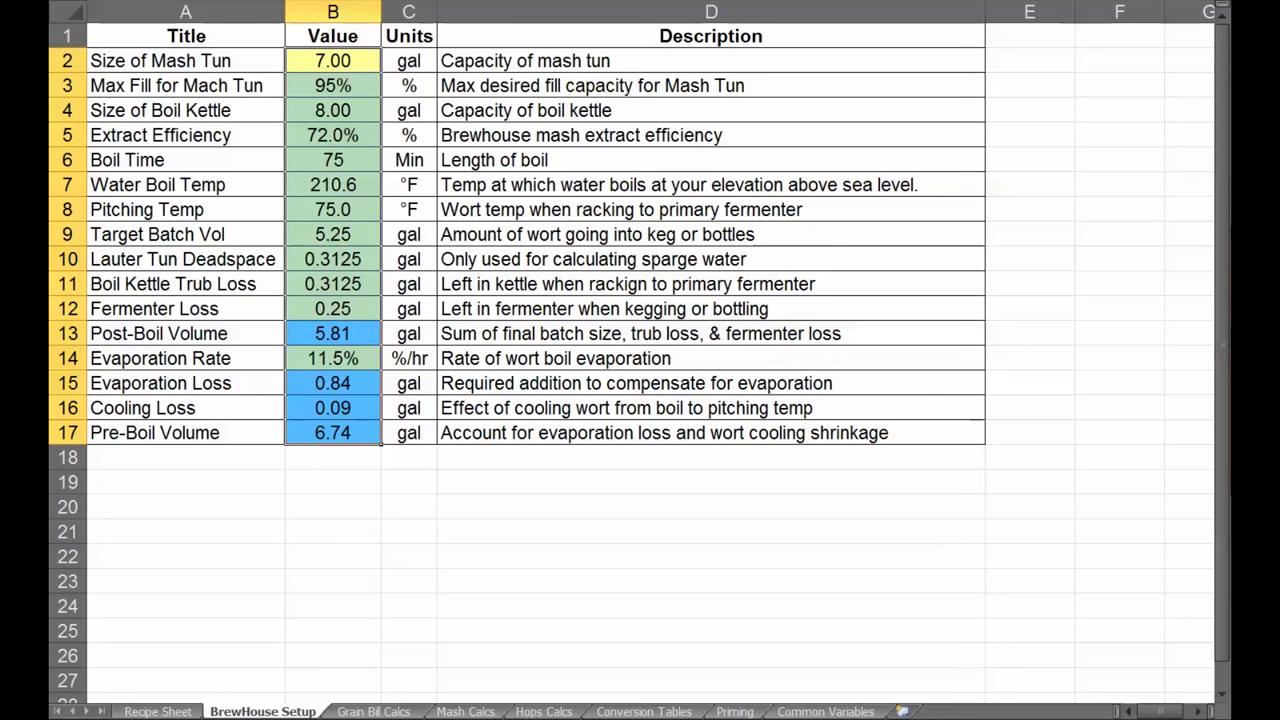
# Compare the pre-boil volume, post-boil volume and extract efficiency on the Grain Bill Calcs sheet with their source on BrewHouse Setup.
pyautogui.click(373, 711)
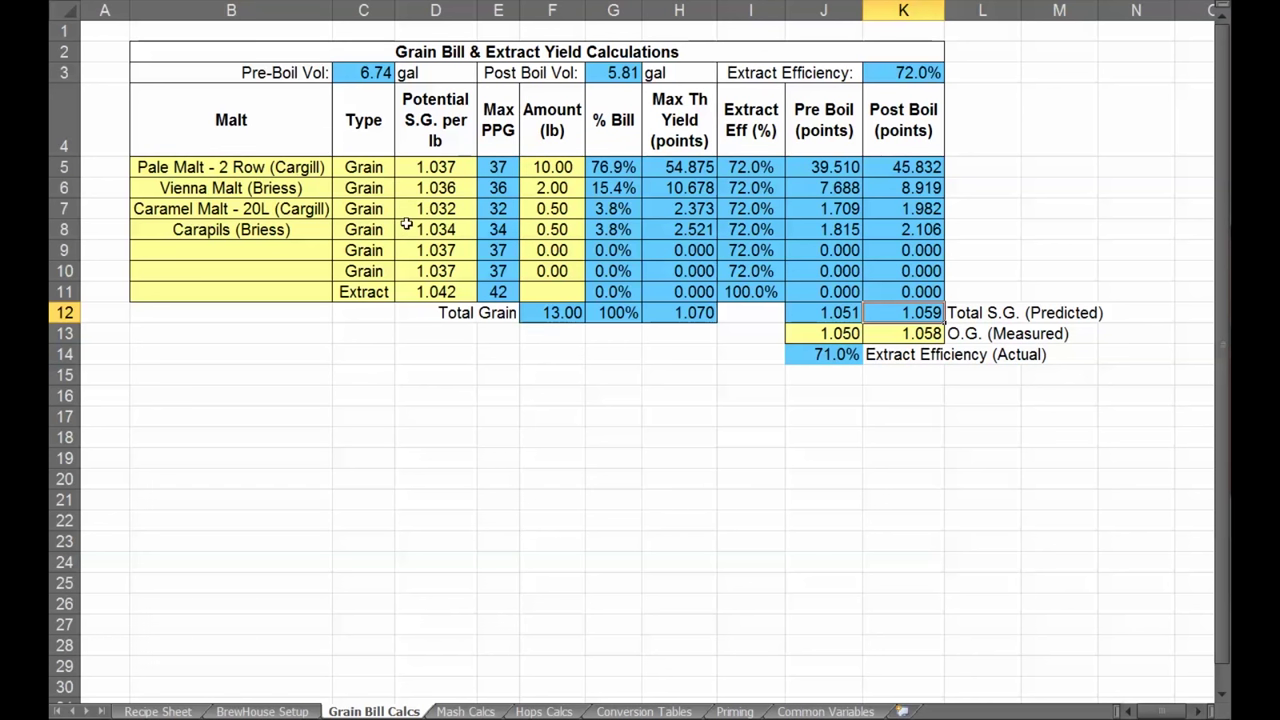
pyautogui.click(361, 74)
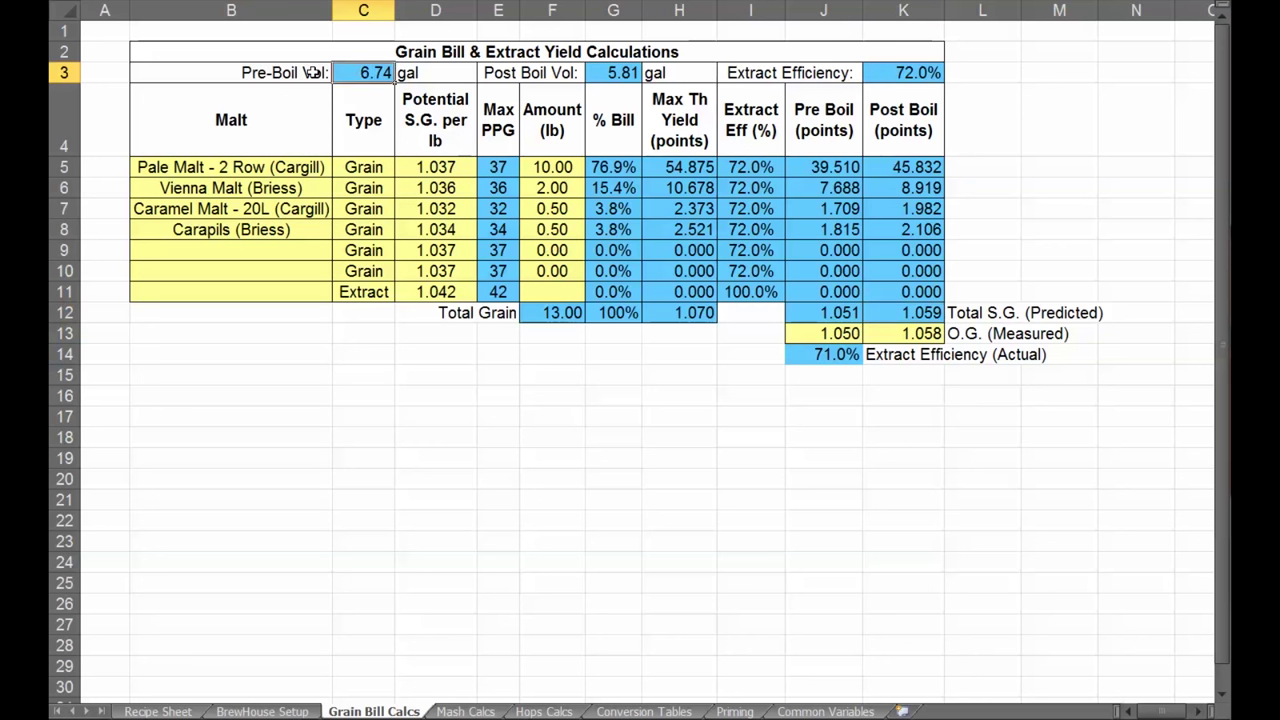
pyautogui.click(633, 76)
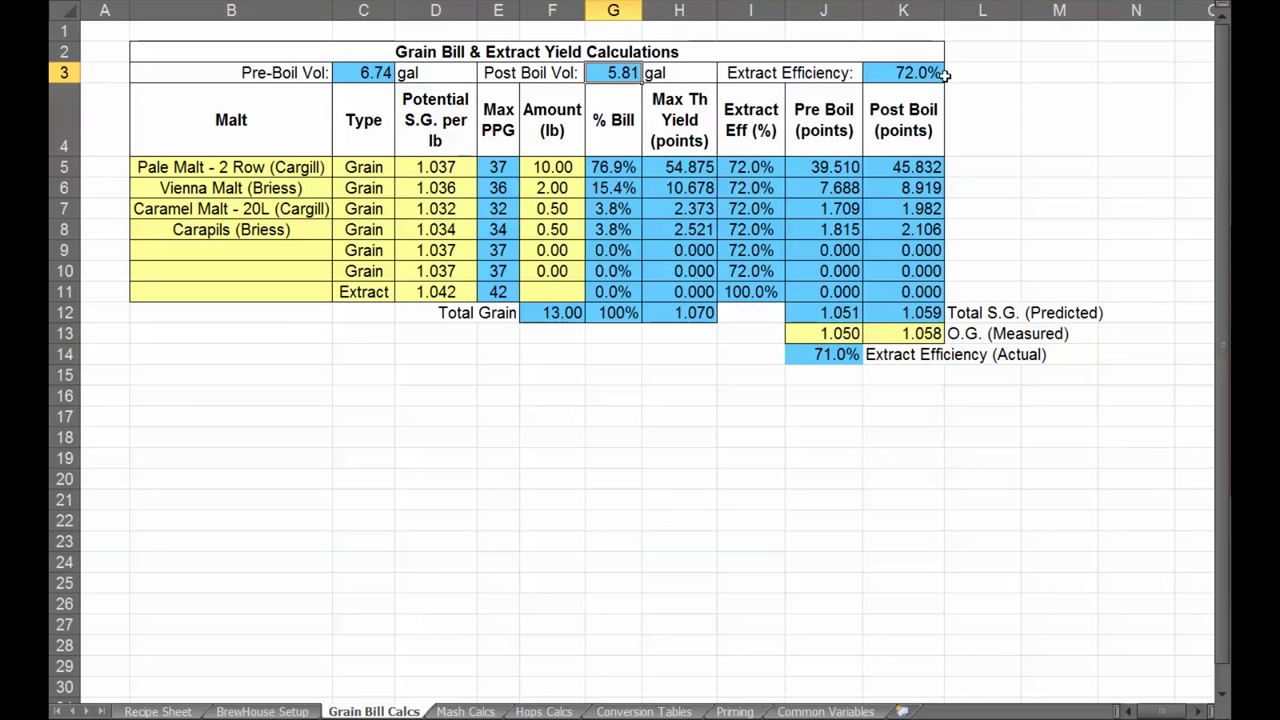
pyautogui.click(908, 77)
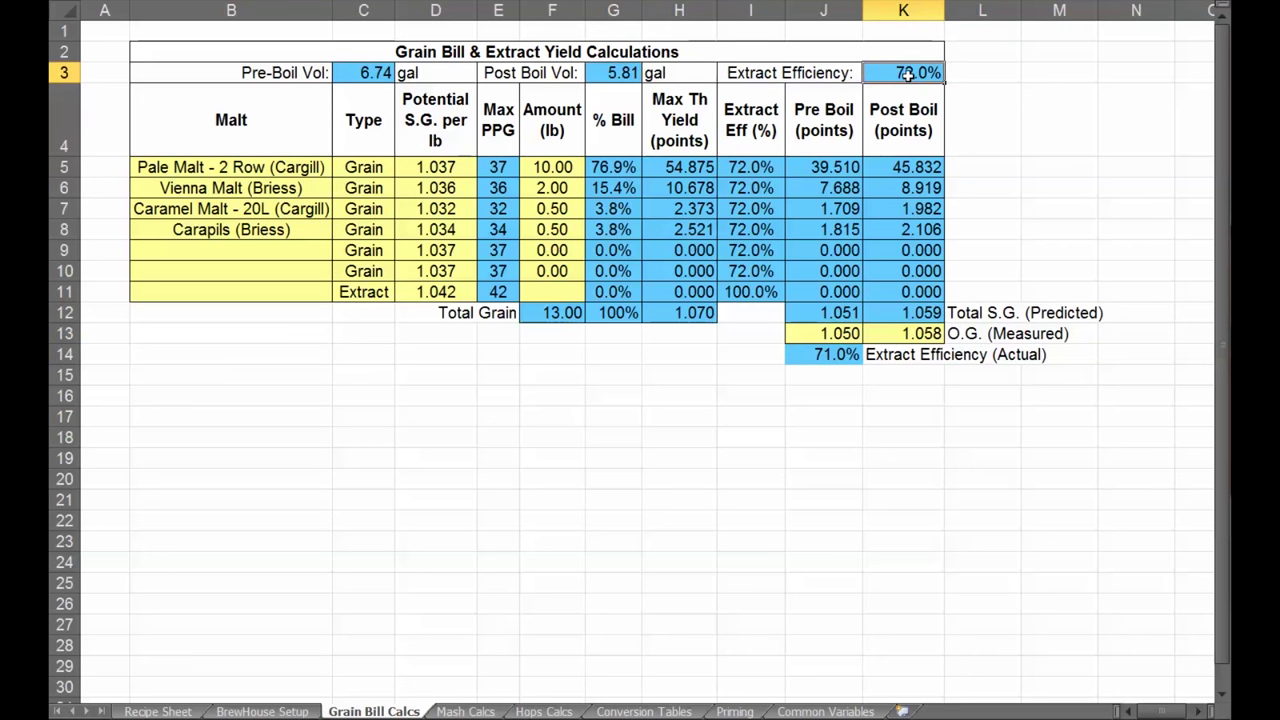
pyautogui.click(255, 711)
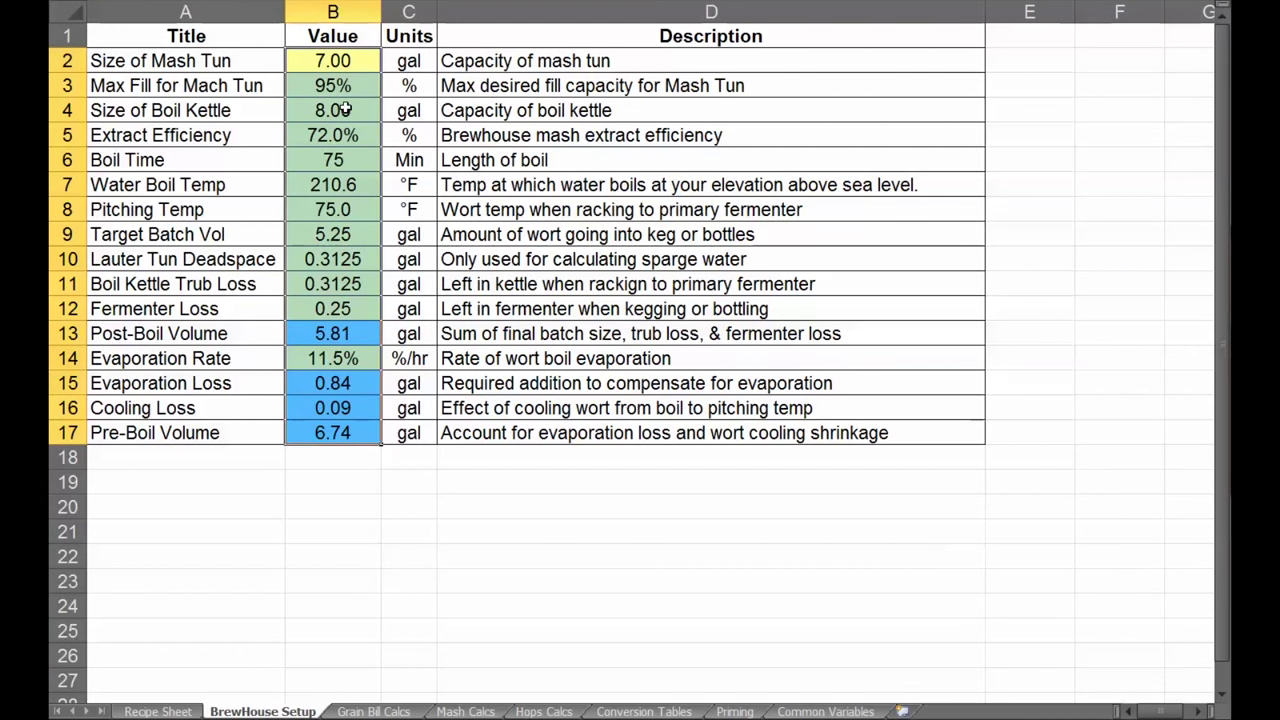
pyautogui.click(373, 711)
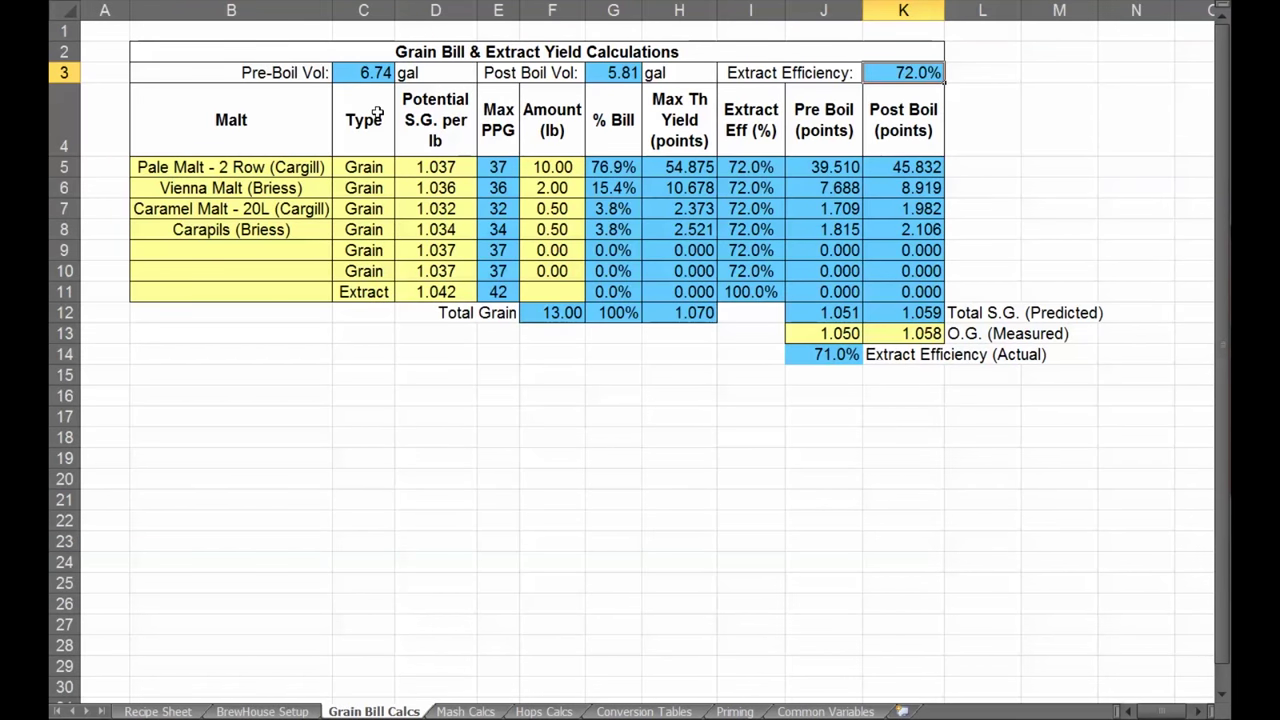
# Examine the malt entries in the grain bill calculations and compare them with the Grain Bill table on the Recipe Sheet.
pyautogui.moveTo(213, 167)
pyautogui.mouseDown()
pyautogui.moveTo(420, 208)
pyautogui.moveTo(441, 289)
pyautogui.mouseUp()
pyautogui.click(280, 170)
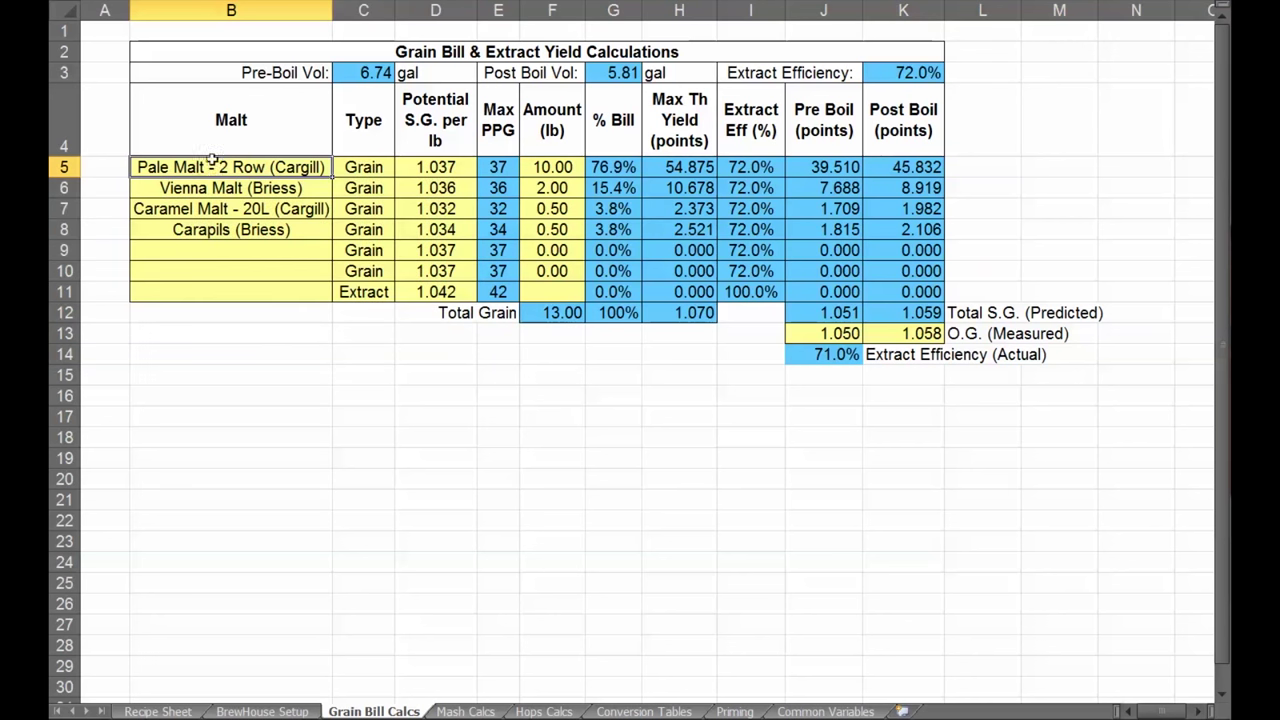
pyautogui.moveTo(199, 165); pyautogui.dragTo(213, 291)
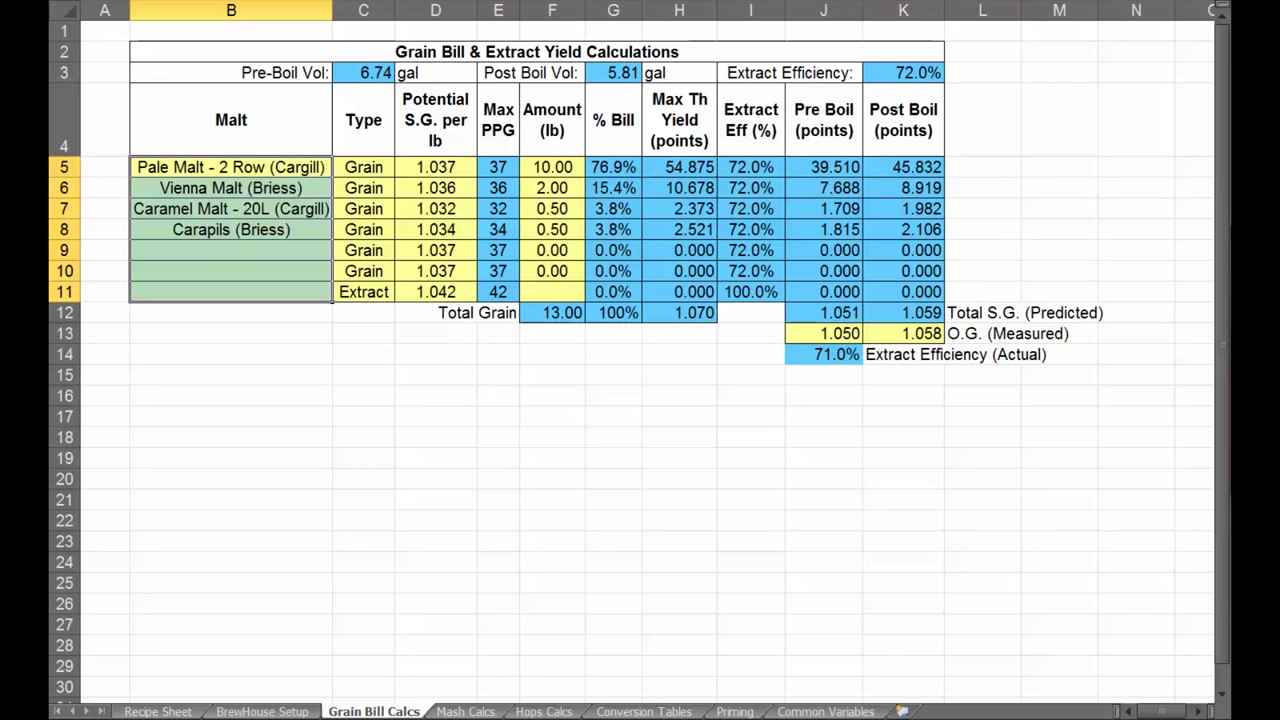
pyautogui.click(158, 711)
pyautogui.moveTo(295, 229); pyautogui.dragTo(291, 290)
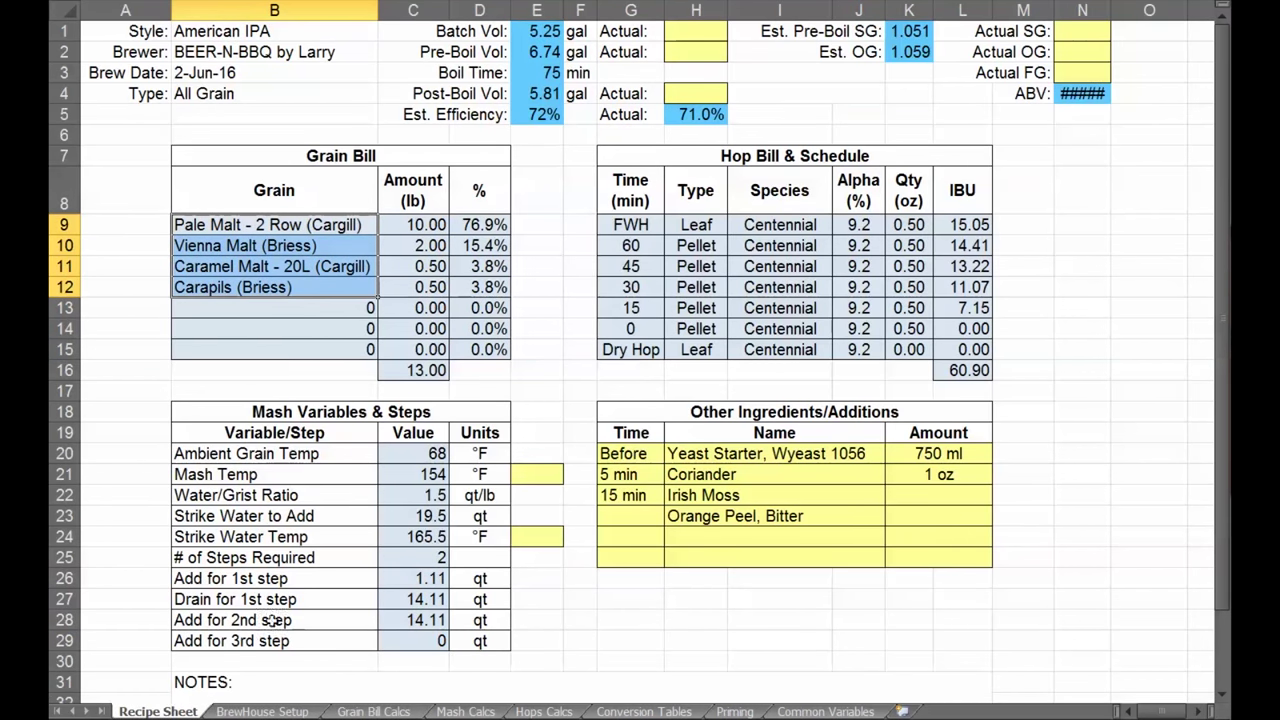
# Return to the Grain Bill Calcs sheet and choose Grain as the type for Pale Malt - 2 Row (Cargill).
pyautogui.click(373, 711)
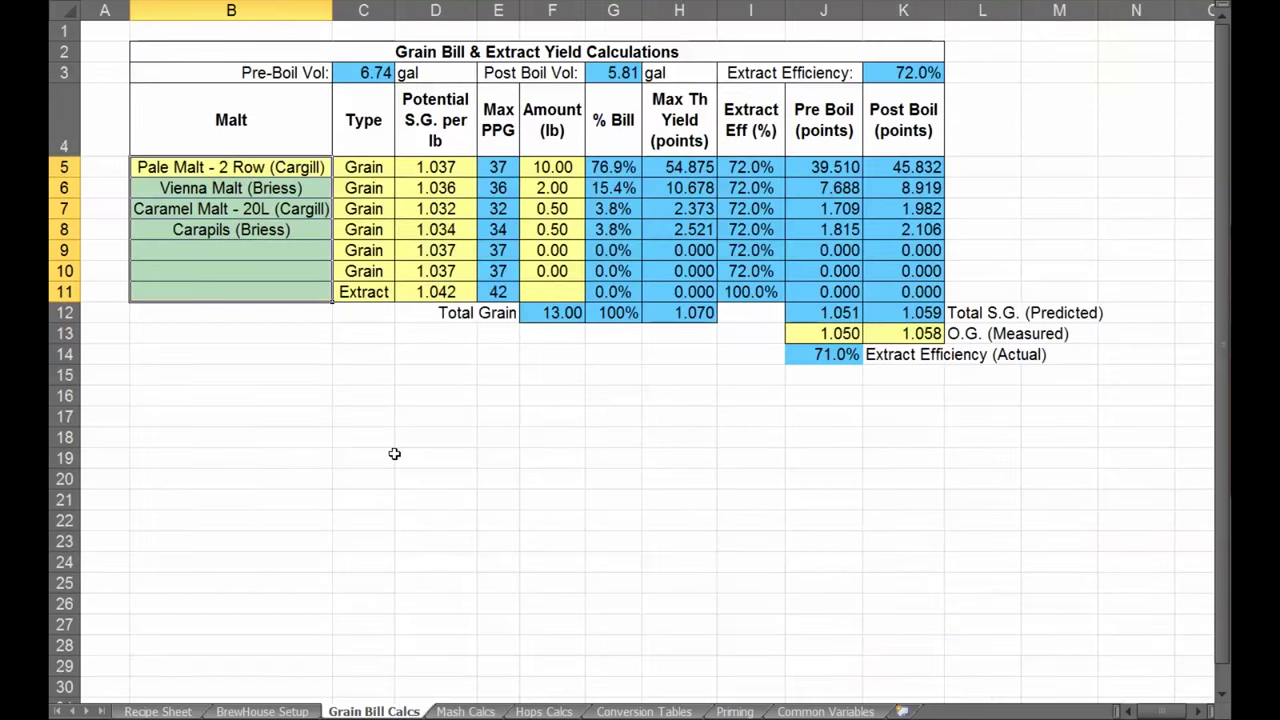
pyautogui.click(372, 168)
pyautogui.click(399, 168)
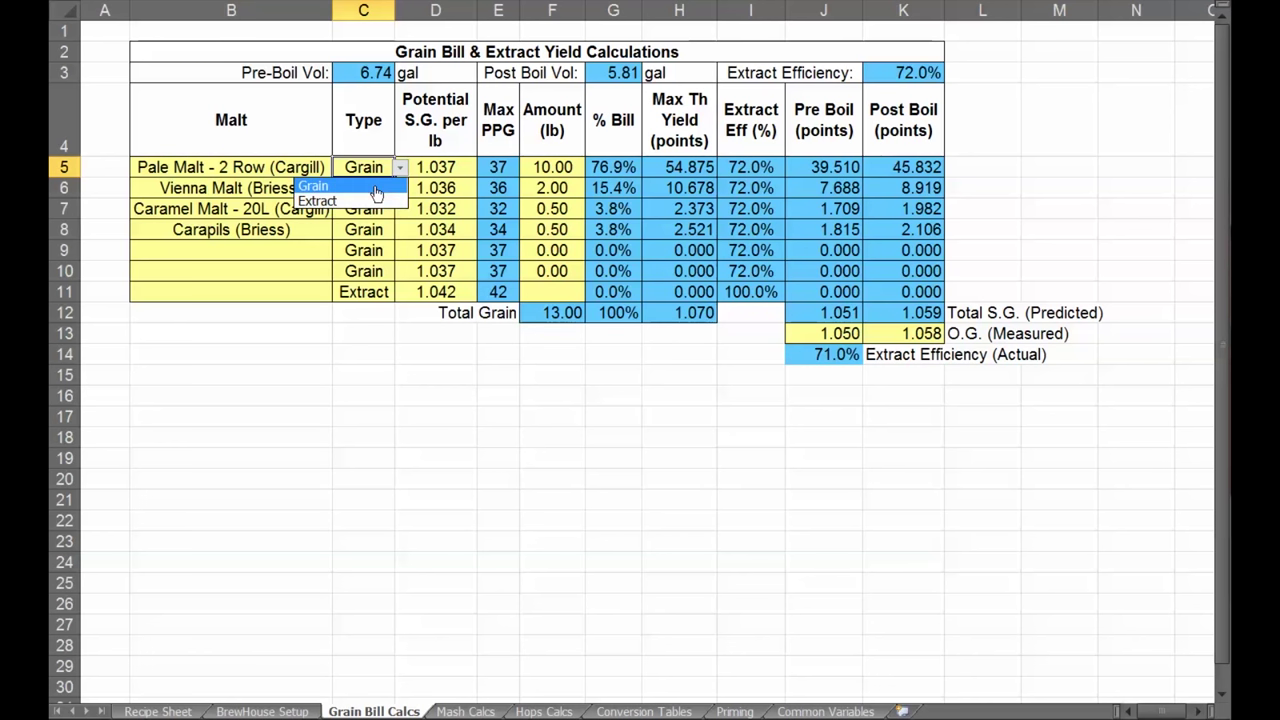
pyautogui.click(375, 188)
# Examine the pale malt's potential specific gravity, the overall extract efficiency and the efficiency applied to that malt.
pyautogui.click(452, 173)
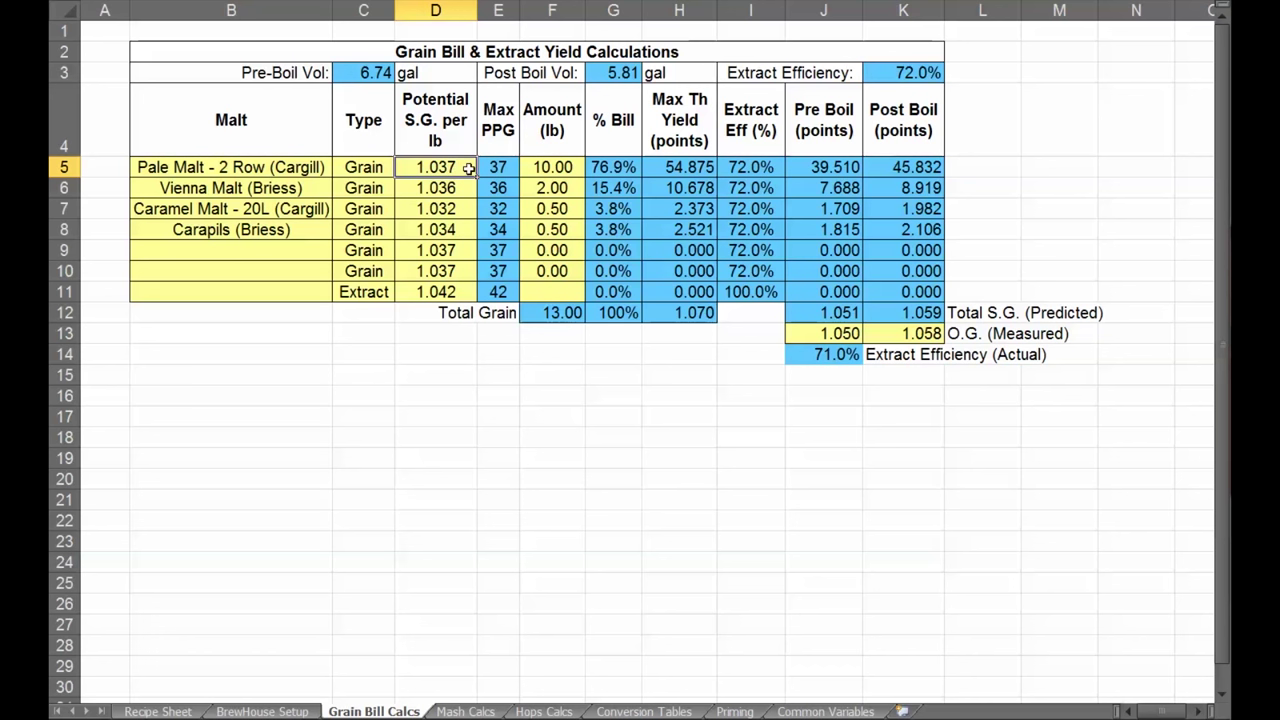
pyautogui.click(882, 77)
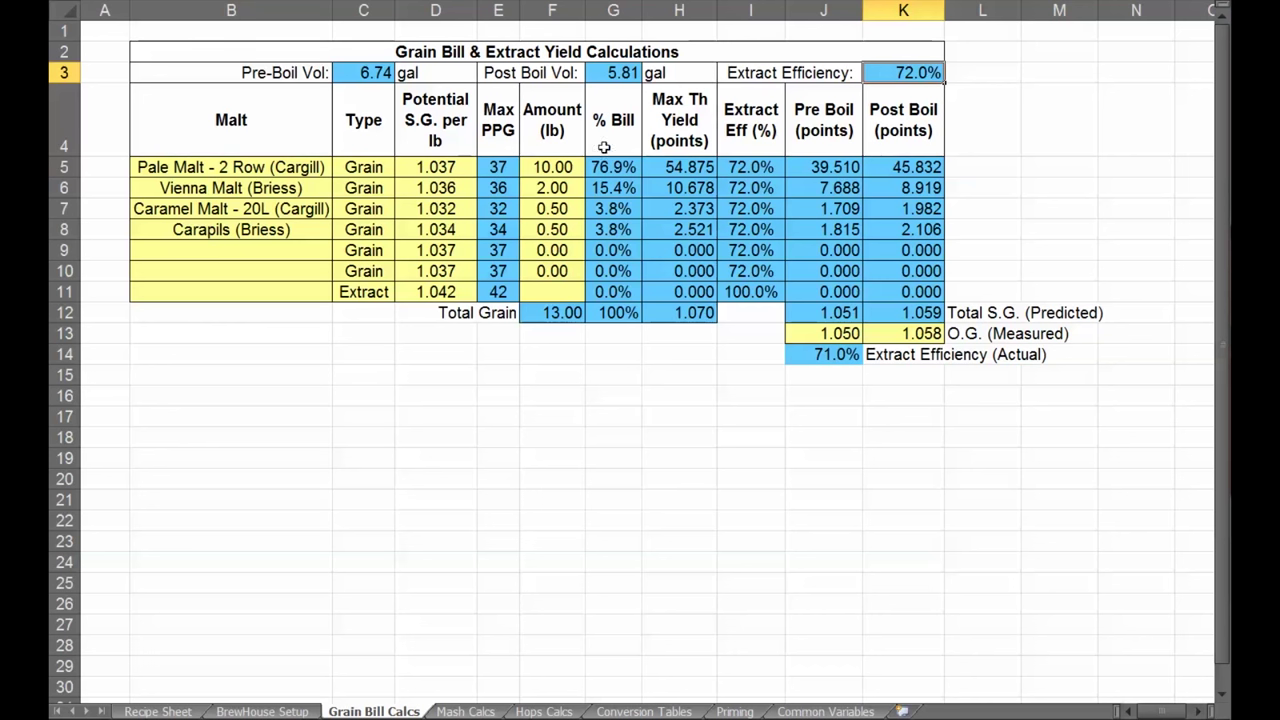
pyautogui.click(748, 168)
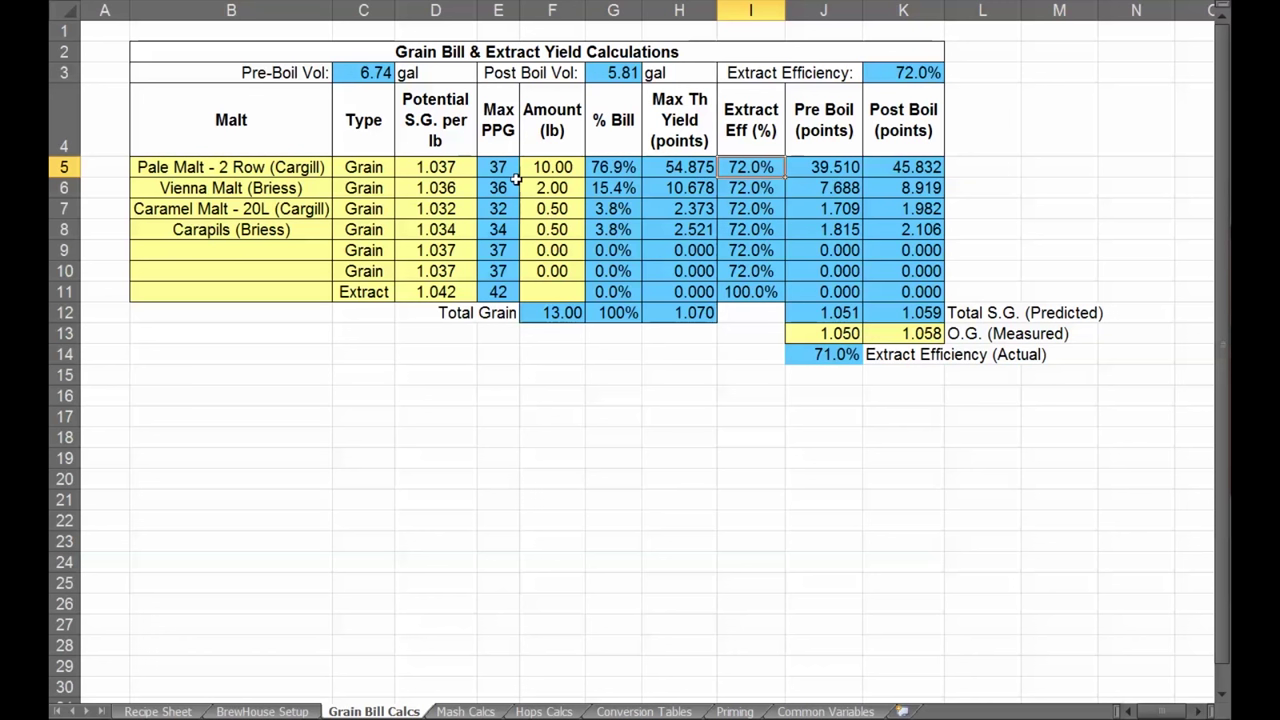
# Review the yellow malt name, type and potential specific gravity inputs for the grain rows.
pyautogui.moveTo(303, 167); pyautogui.dragTo(297, 268)
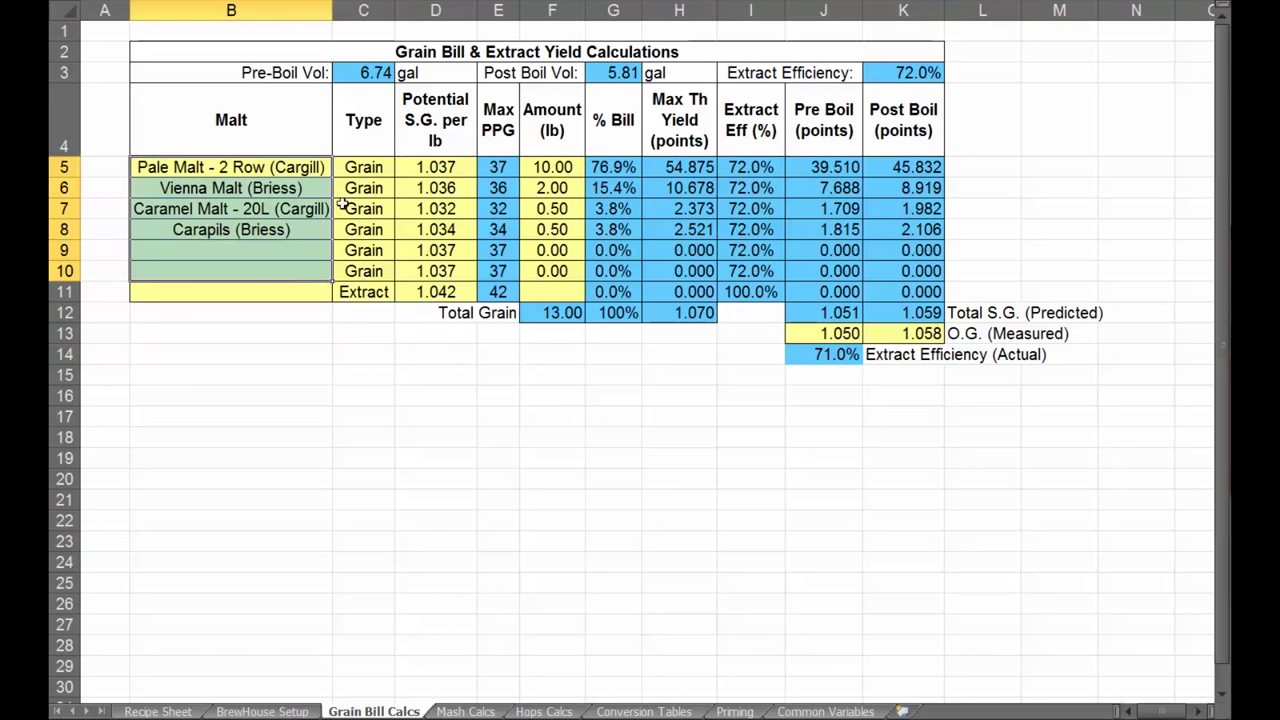
pyautogui.click(378, 167)
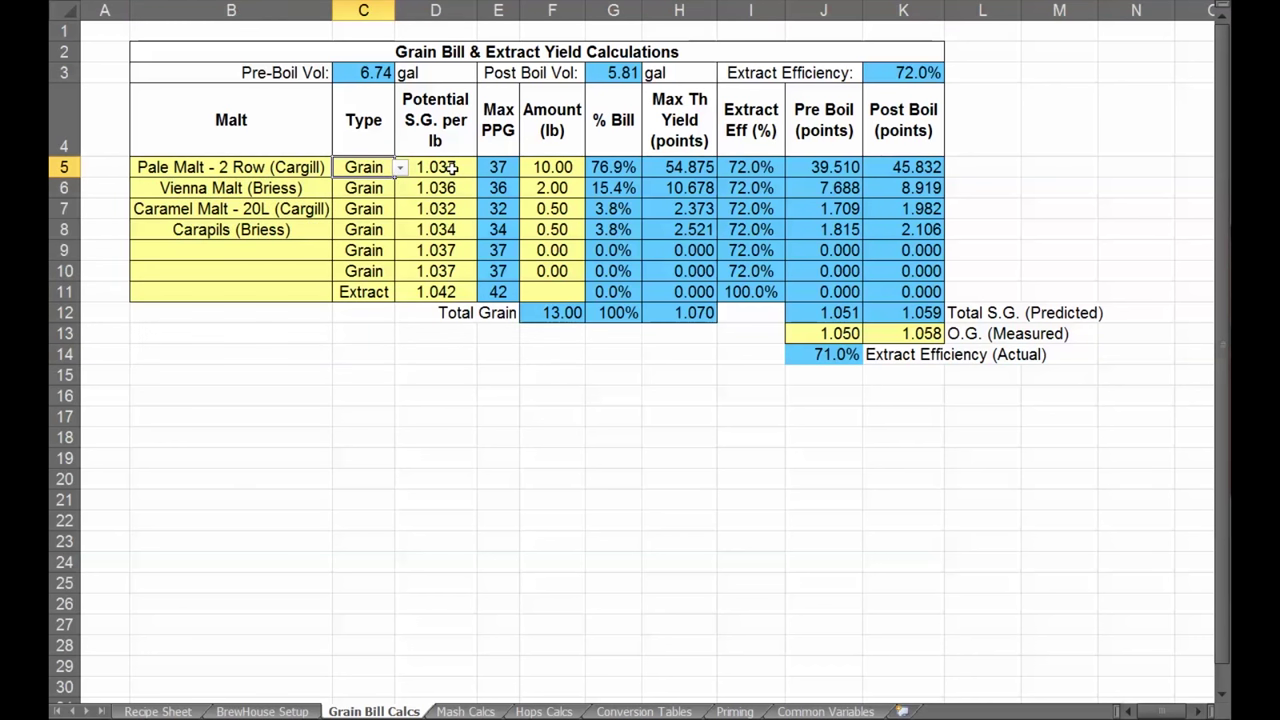
pyautogui.click(452, 167)
pyautogui.moveTo(452, 167); pyautogui.dragTo(440, 275)
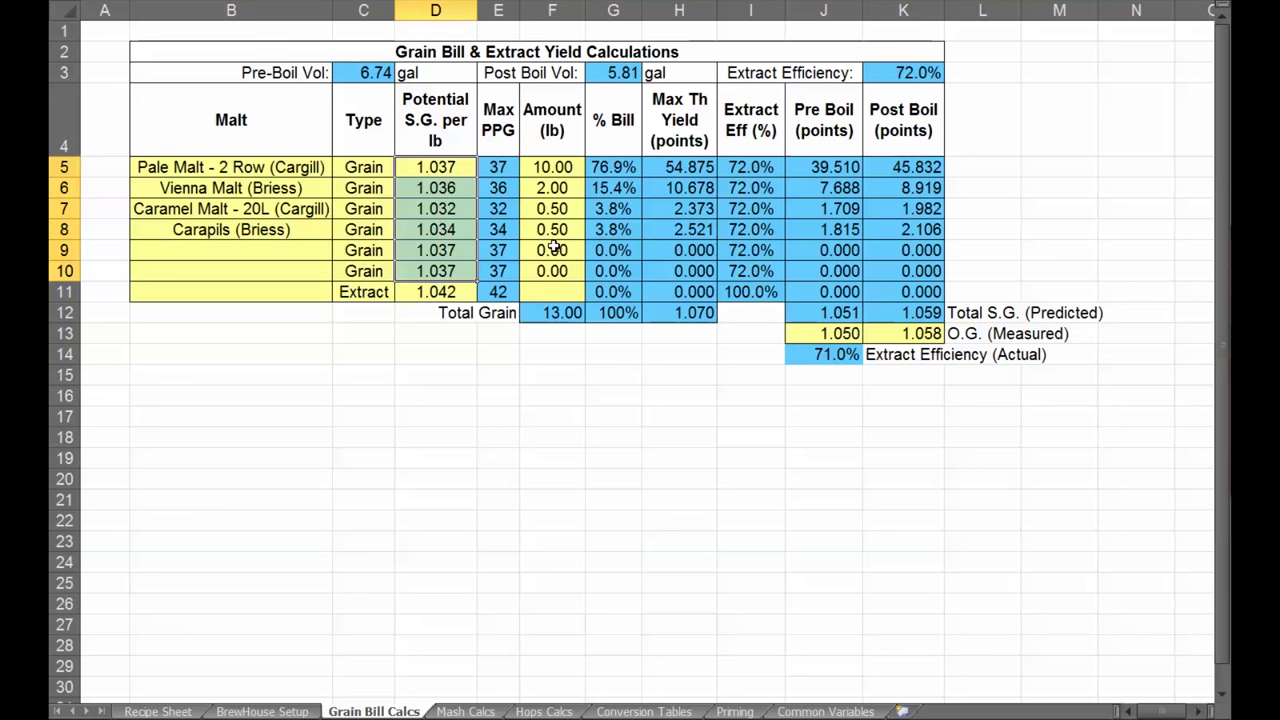
# Examine the grain amounts in pounds and the predicted total specific gravities before and after the boil.
pyautogui.click(556, 190)
pyautogui.moveTo(567, 168); pyautogui.dragTo(561, 268)
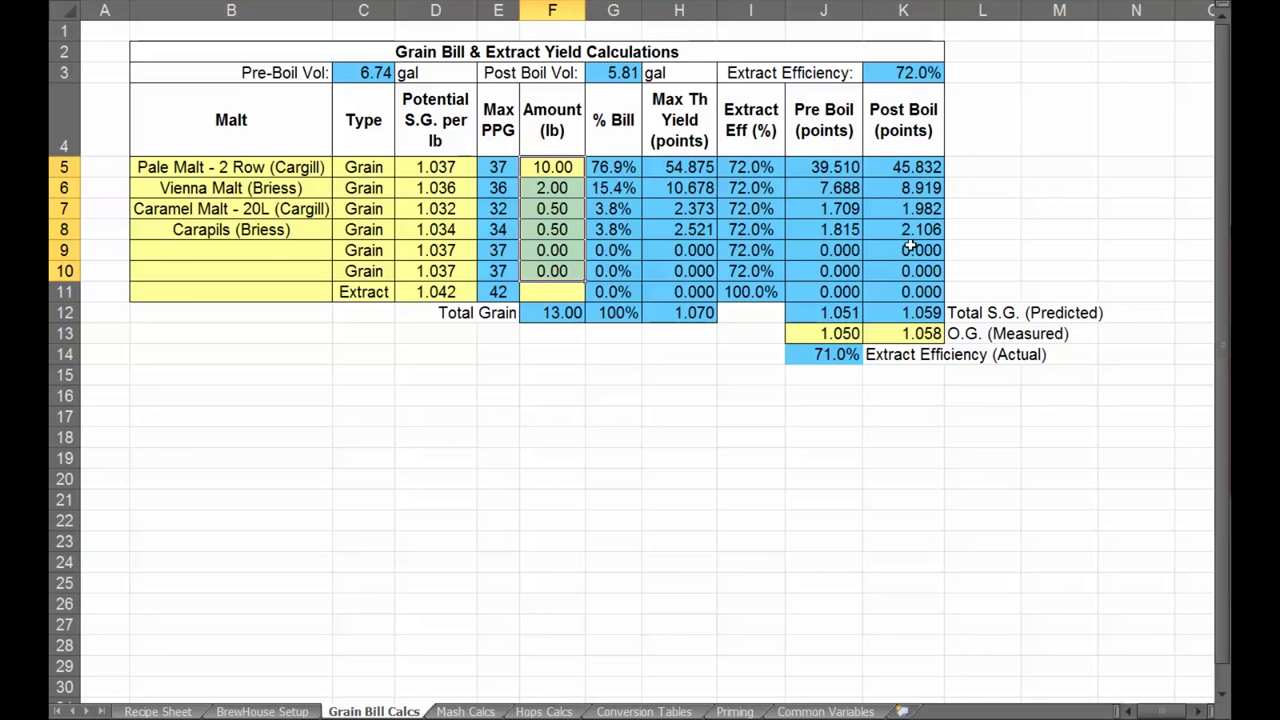
pyautogui.click(833, 313)
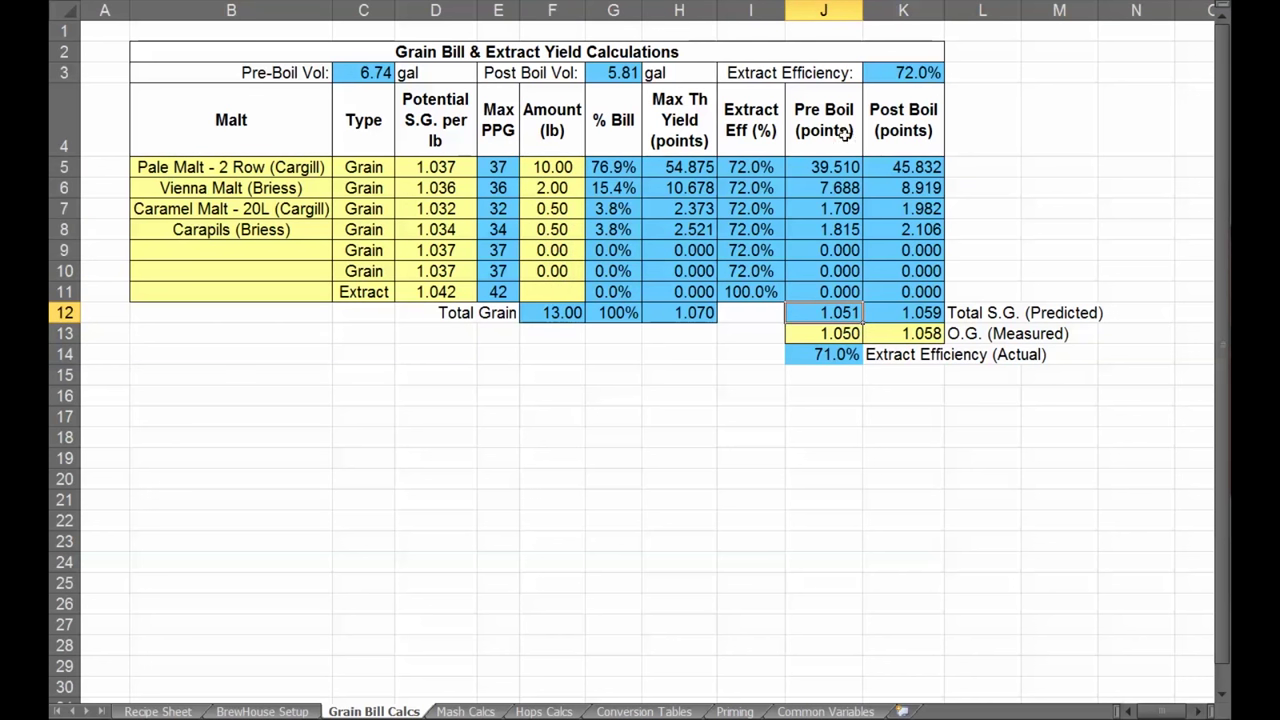
pyautogui.click(888, 312)
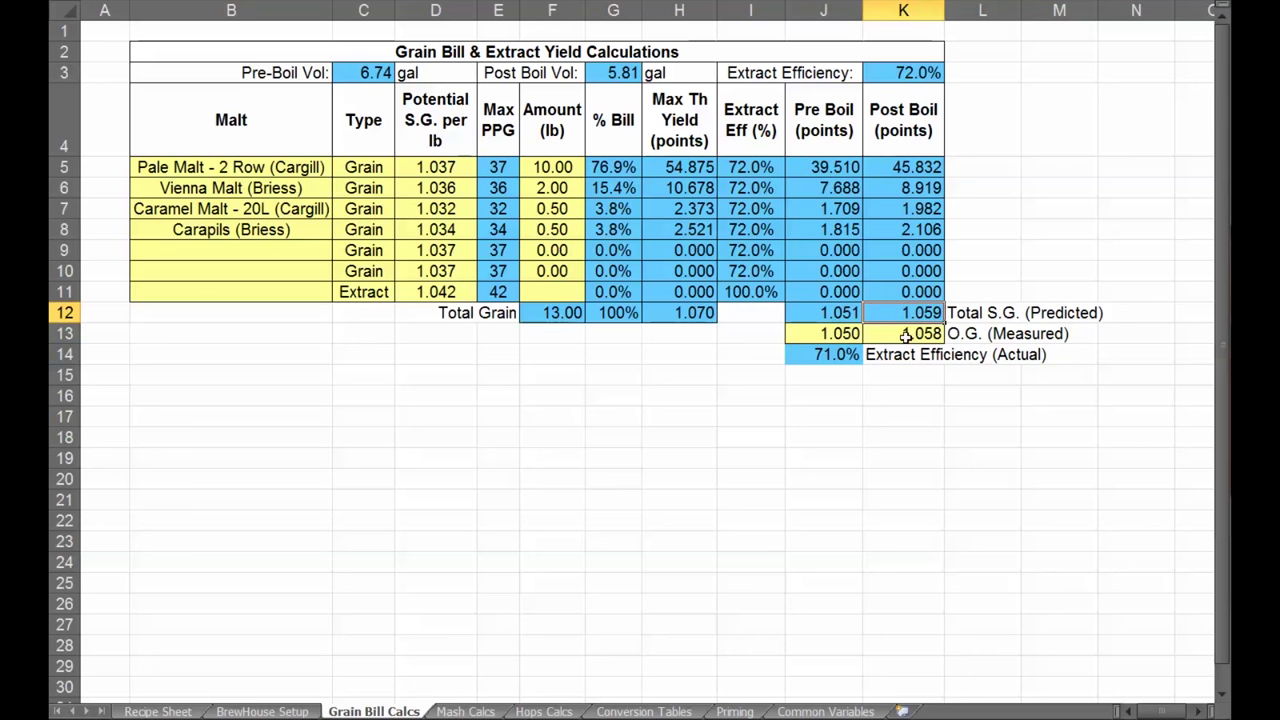
# Compare the measured O.G. inputs before and after the boil with the predicted gravity, and check the actual extract efficiency.
pyautogui.click(848, 333)
pyautogui.press('Right')
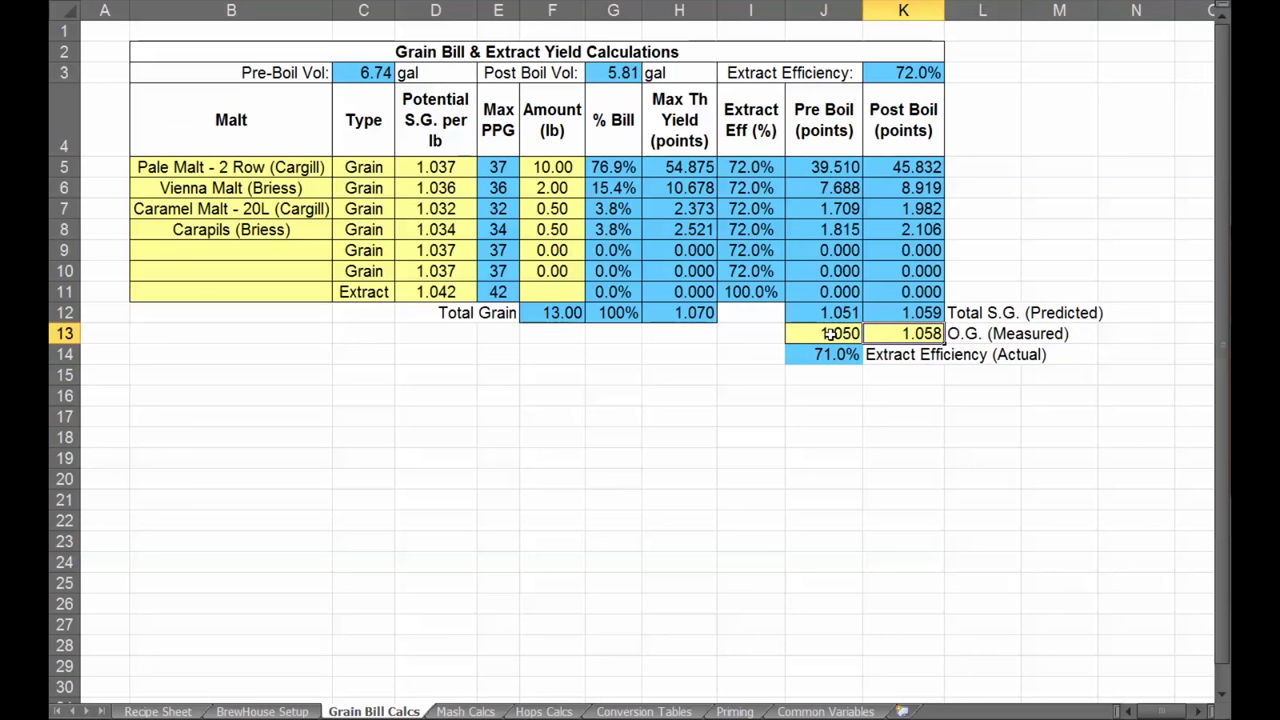
pyautogui.click(830, 333)
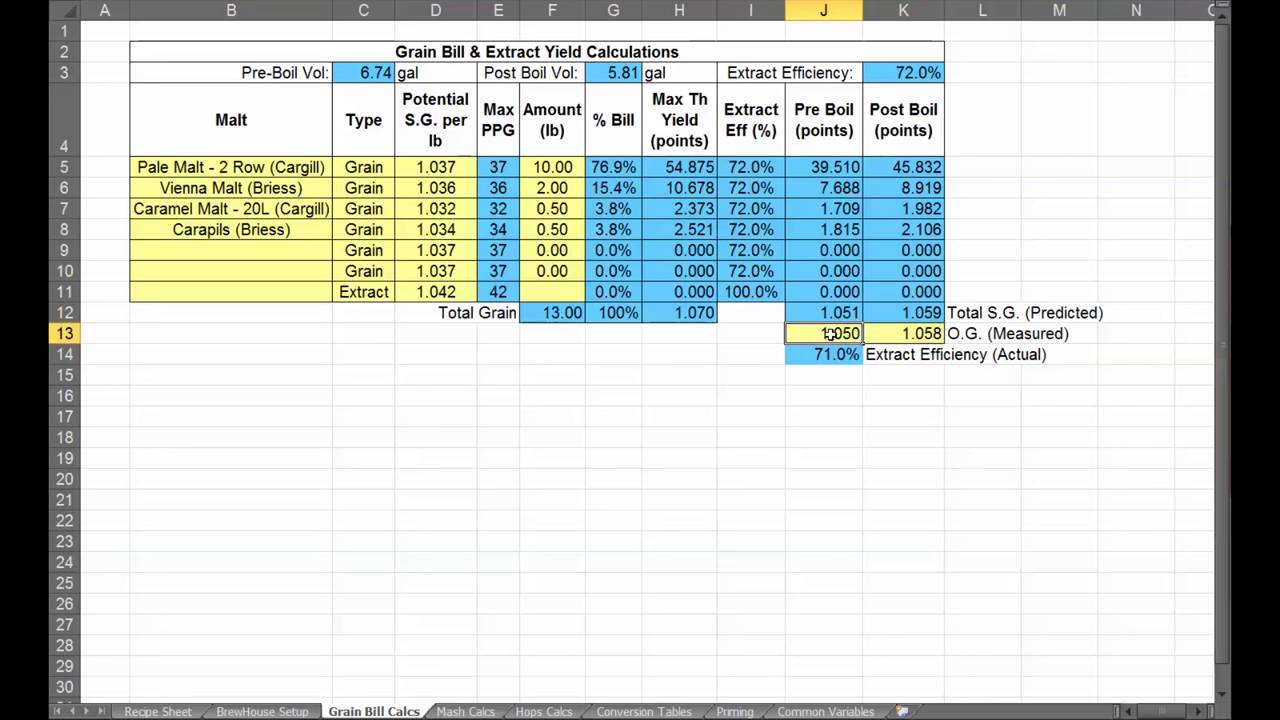
pyautogui.click(905, 334)
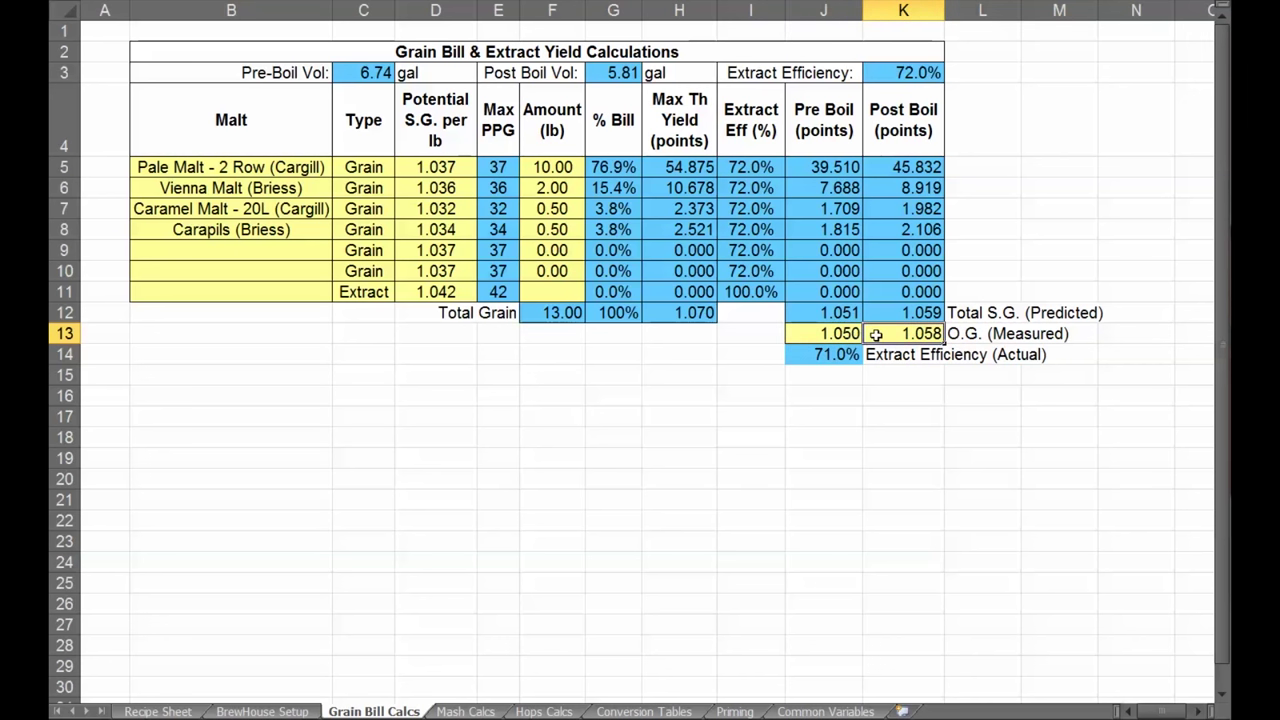
pyautogui.click(842, 336)
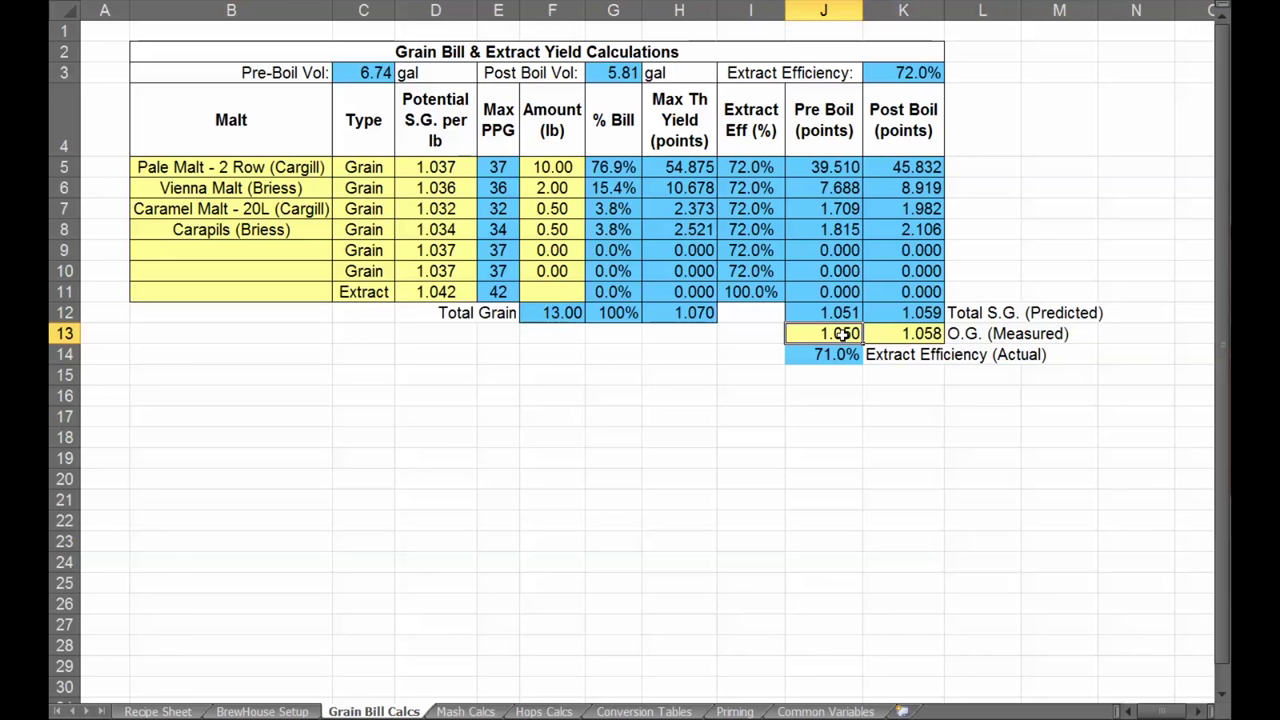
pyautogui.click(846, 318)
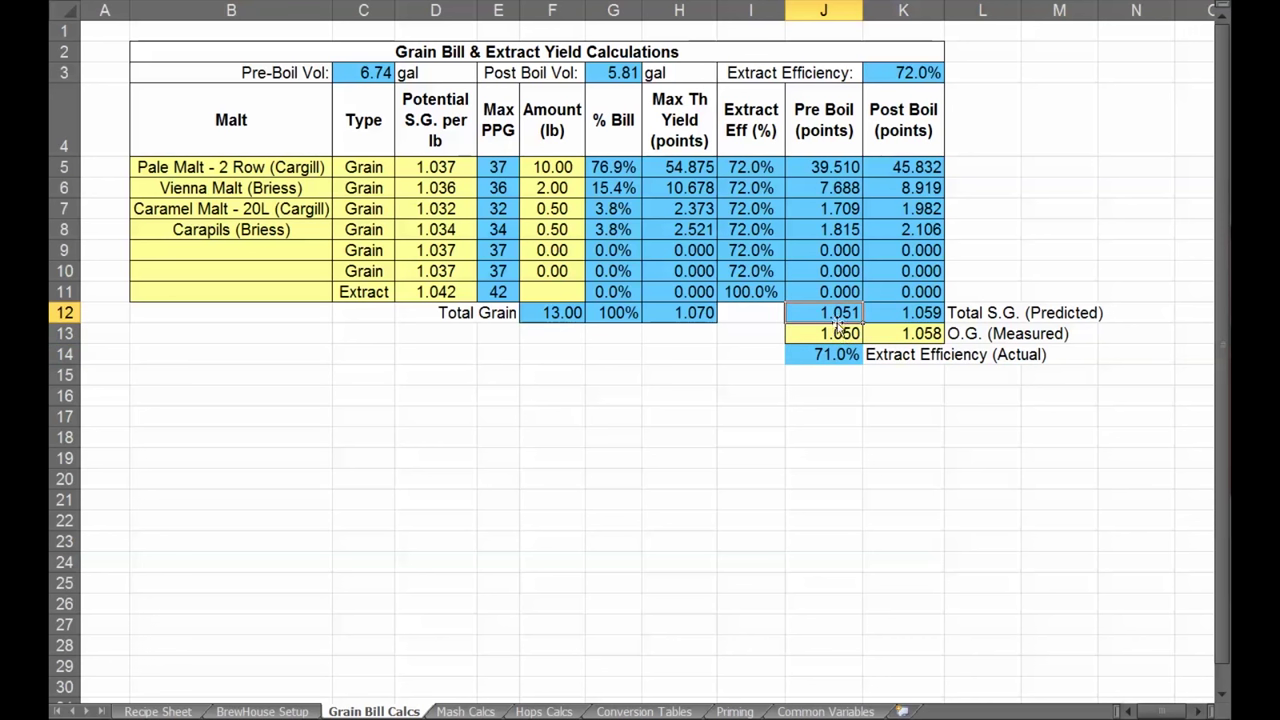
pyautogui.click(927, 330)
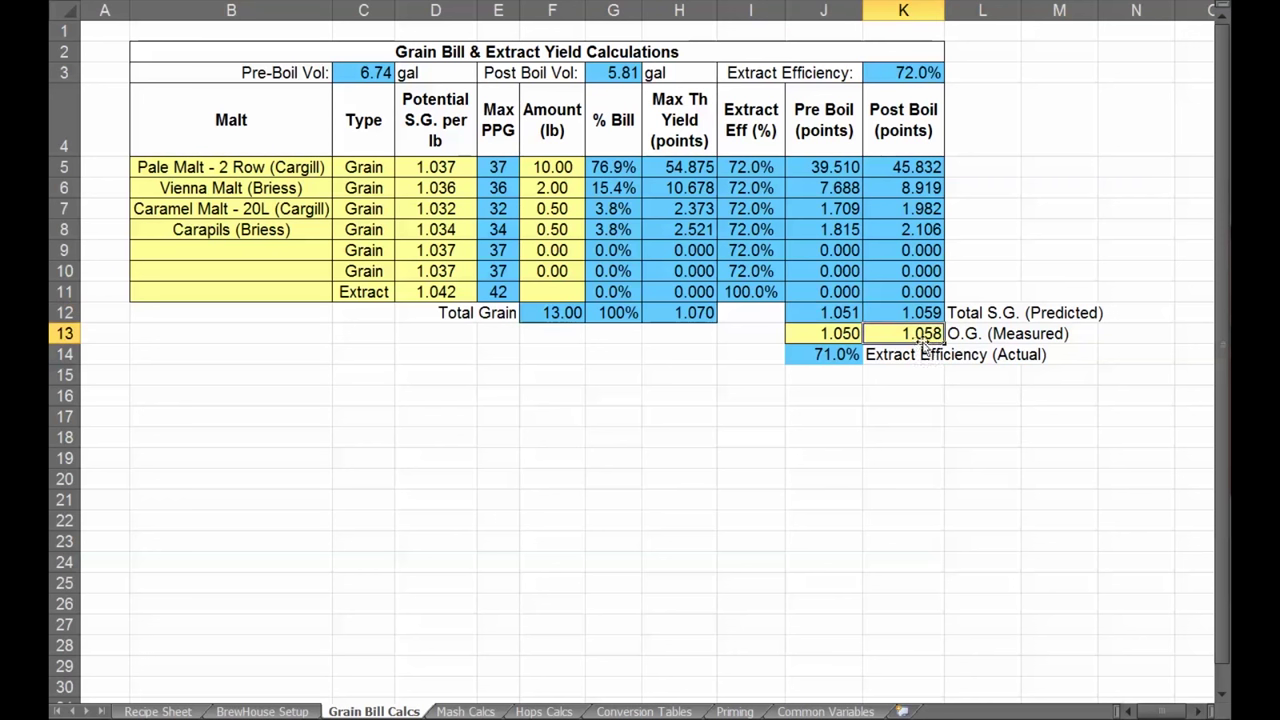
pyautogui.click(839, 355)
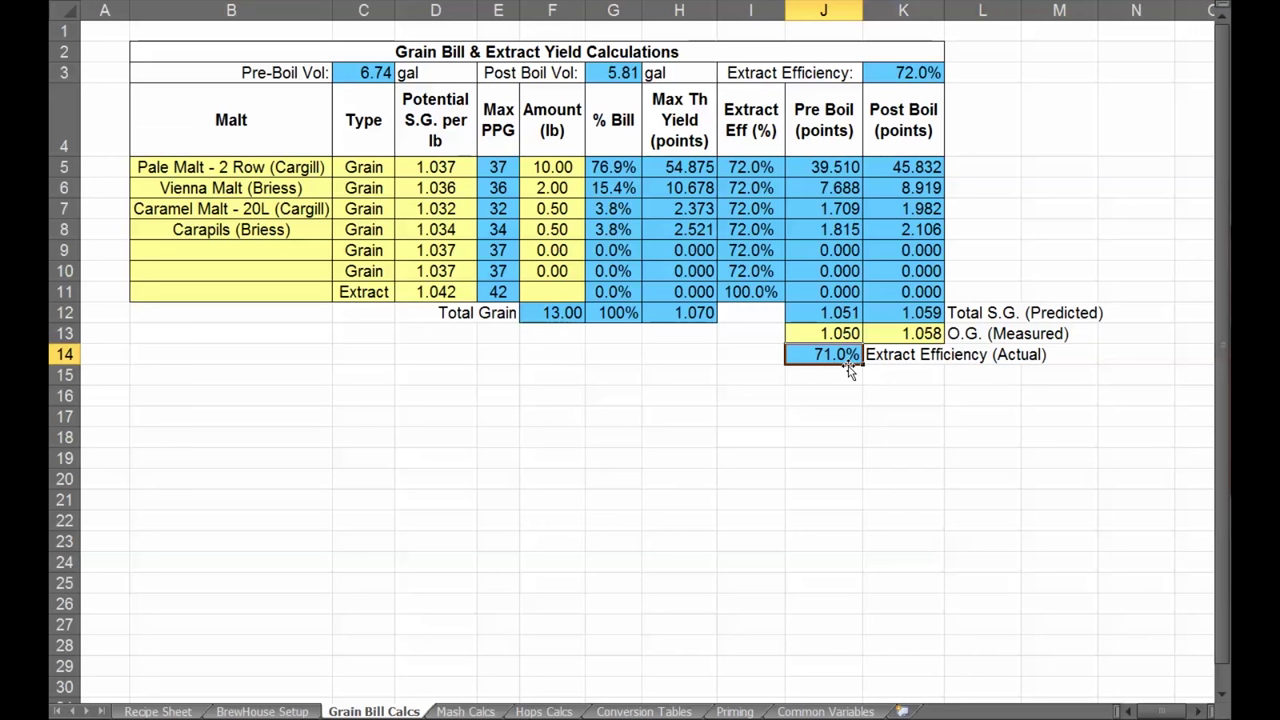
# Set the Extract Efficiency on the BrewHouse Setup sheet to 71%.
pyautogui.click(897, 79)
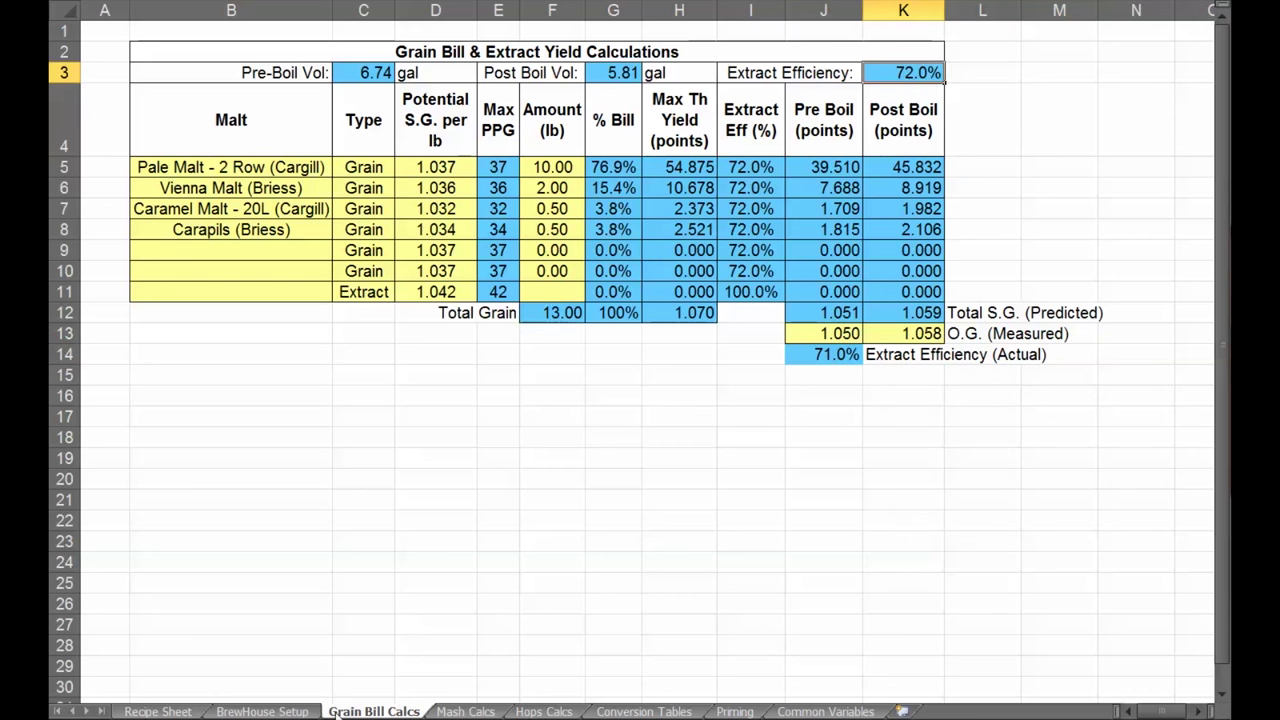
pyautogui.click(262, 711)
pyautogui.click(316, 135)
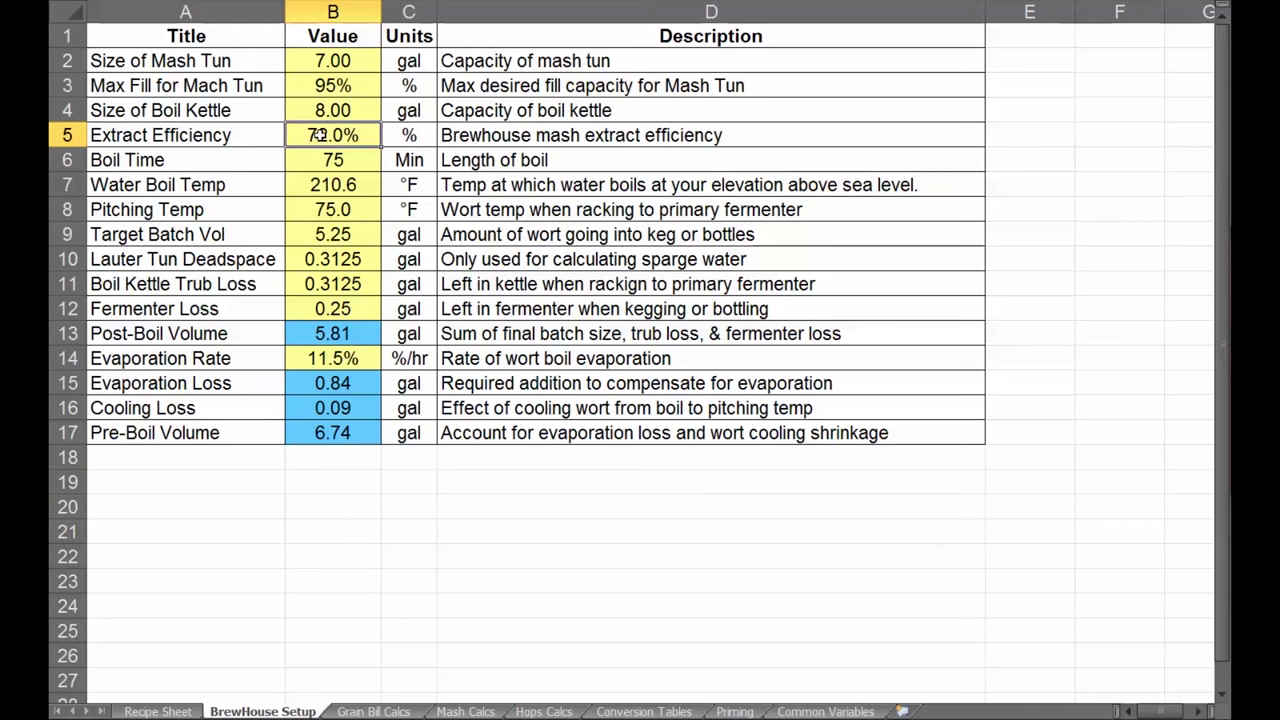
pyautogui.write('71')
pyautogui.press('Return')
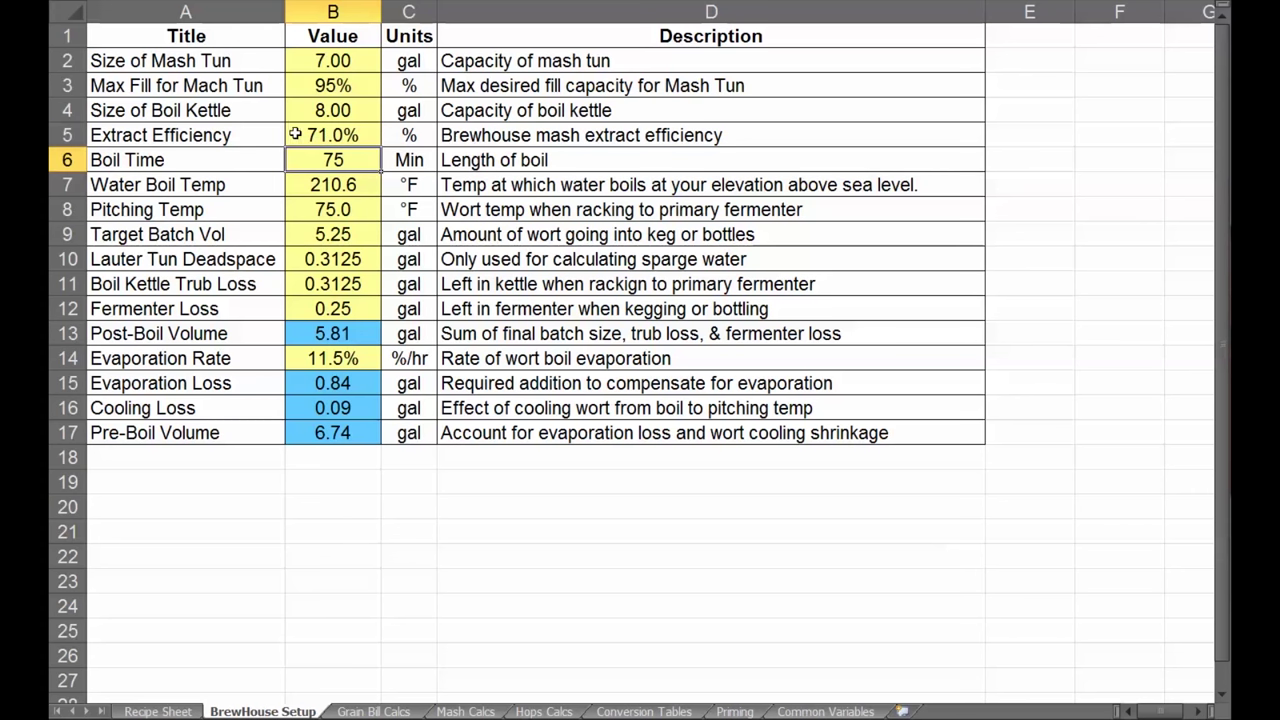
# Return to the Grain Bill Calcs sheet and compare the actual extract efficiency and the predicted and measured gravities.
pyautogui.click(412, 711)
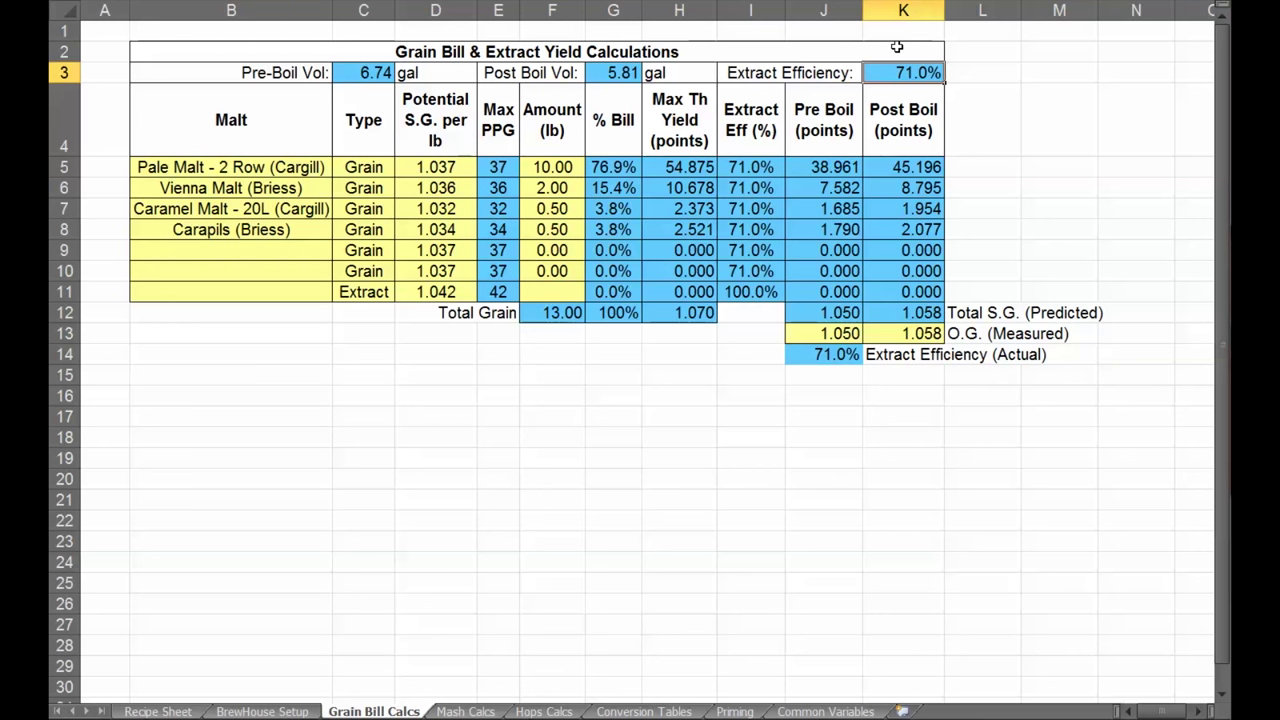
pyautogui.click(830, 352)
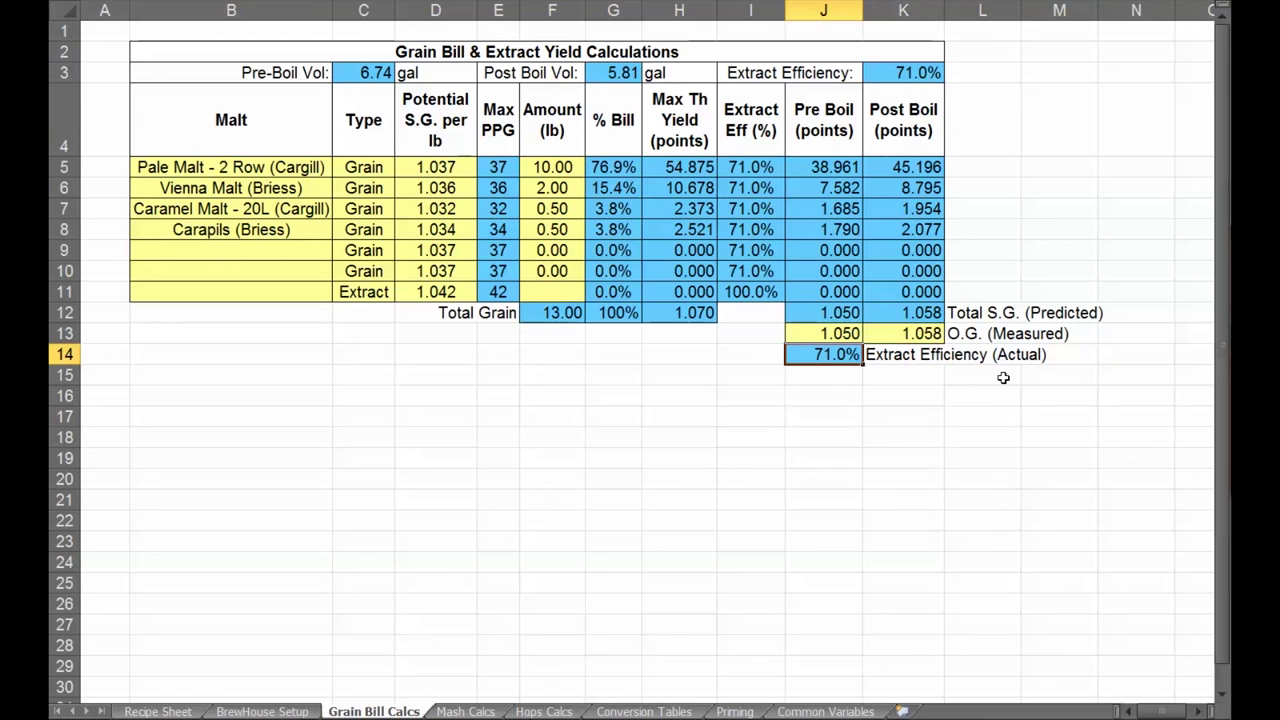
pyautogui.moveTo(850, 310); pyautogui.dragTo(952, 312)
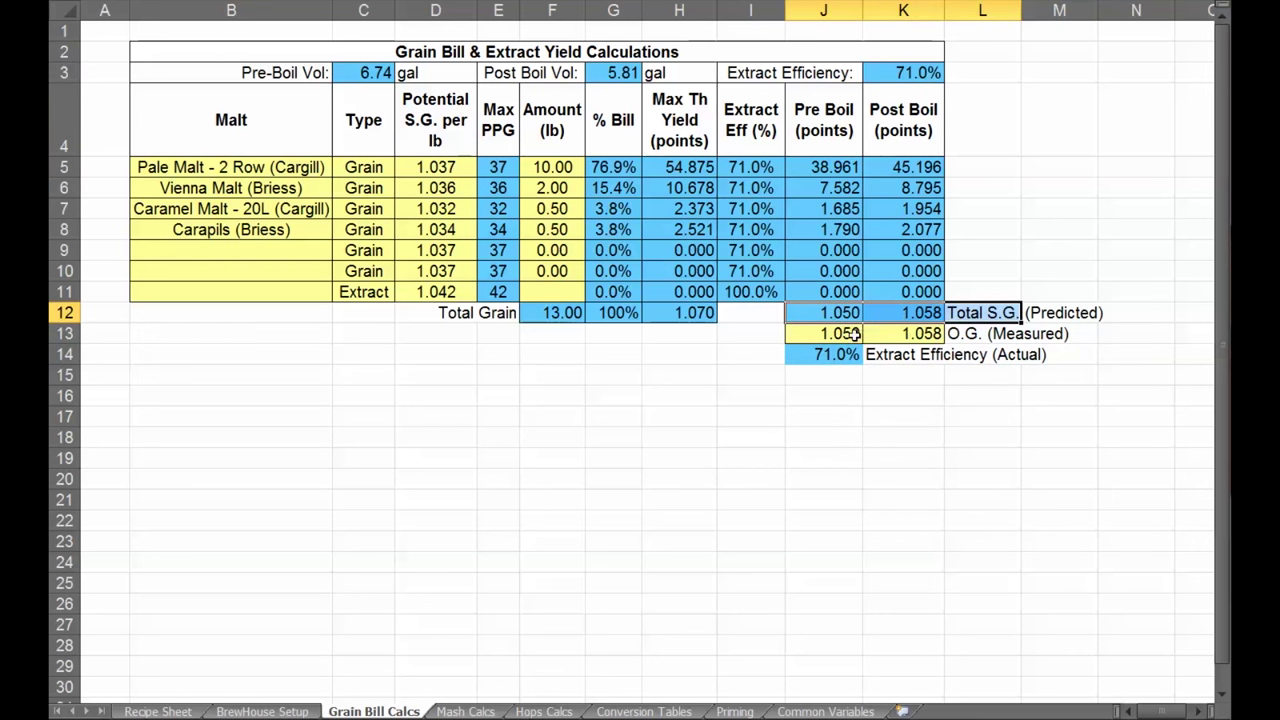
pyautogui.moveTo(851, 334); pyautogui.dragTo(904, 333)
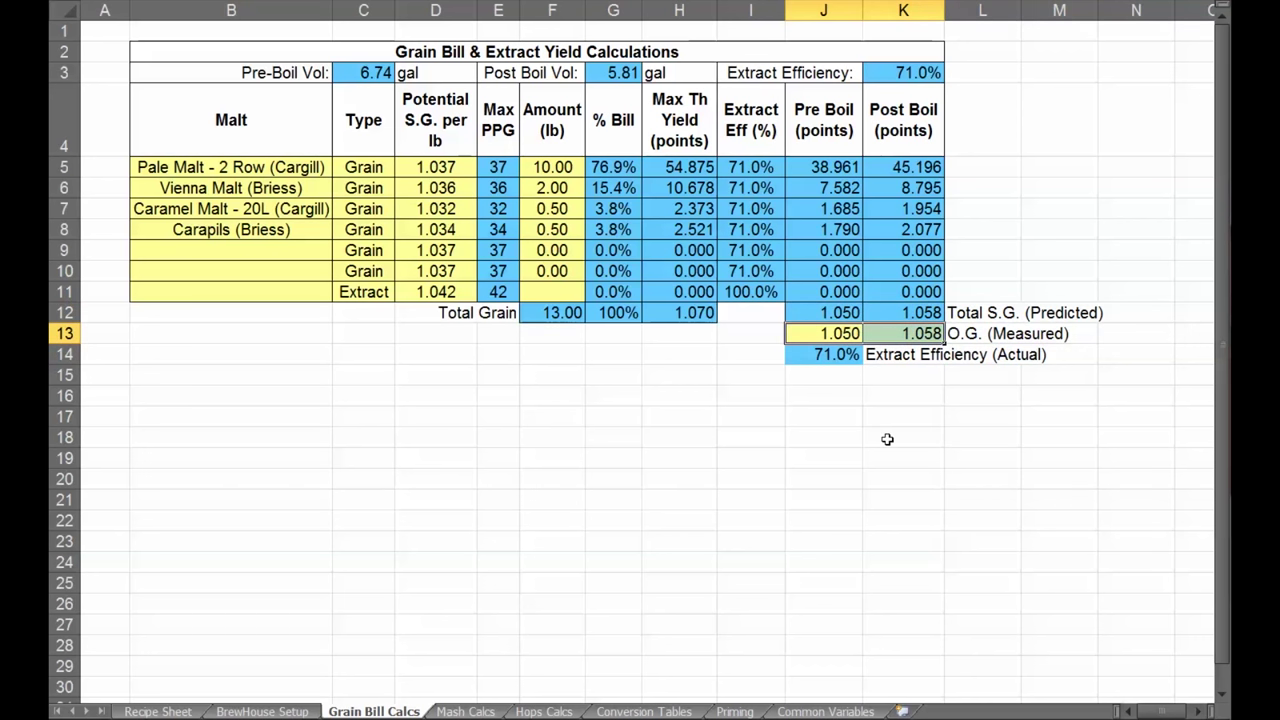
# Enter Corn Sugar as the malt name in the first empty row of the grain bill, below Carapils (Briess).
pyautogui.click(360, 216)
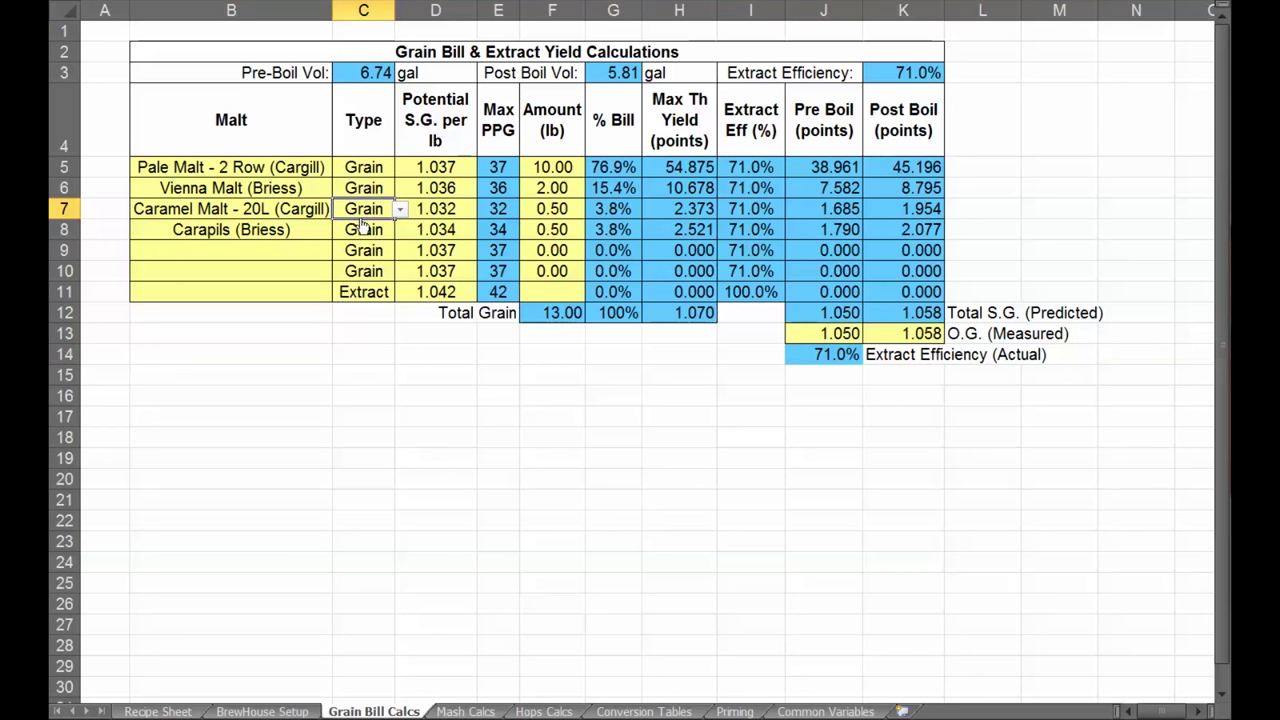
pyautogui.click(354, 294)
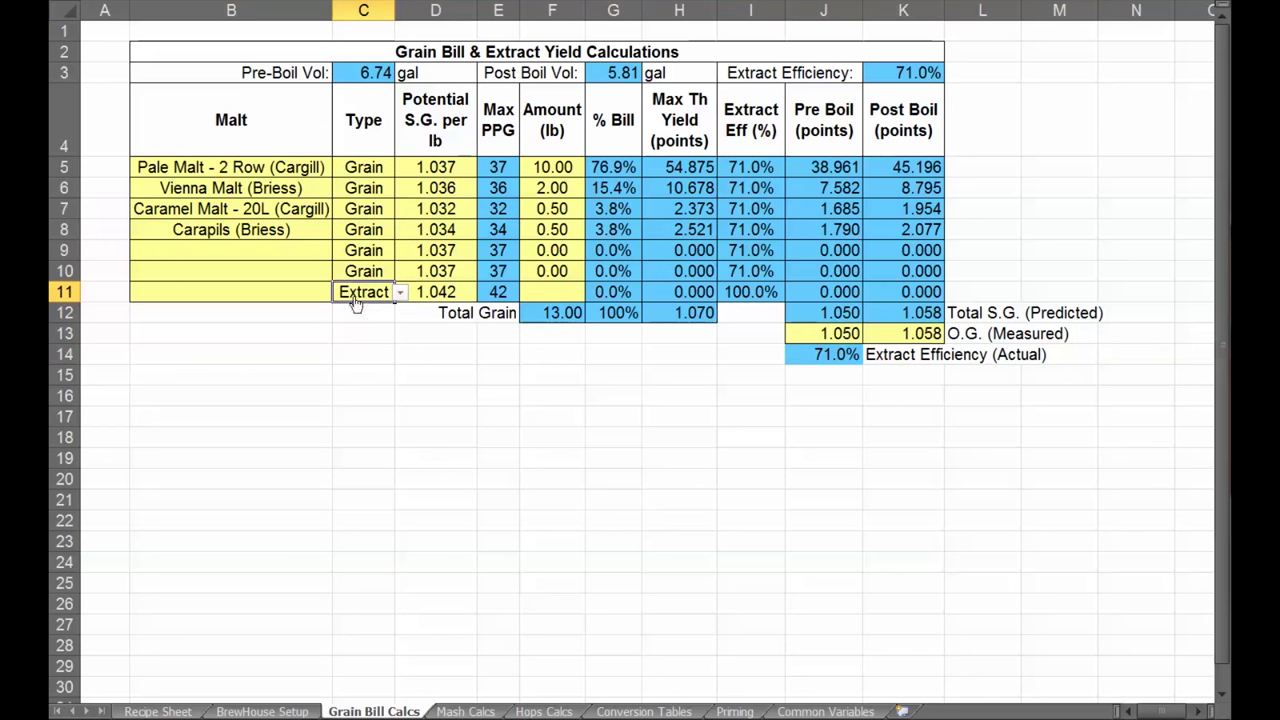
pyautogui.click(311, 252)
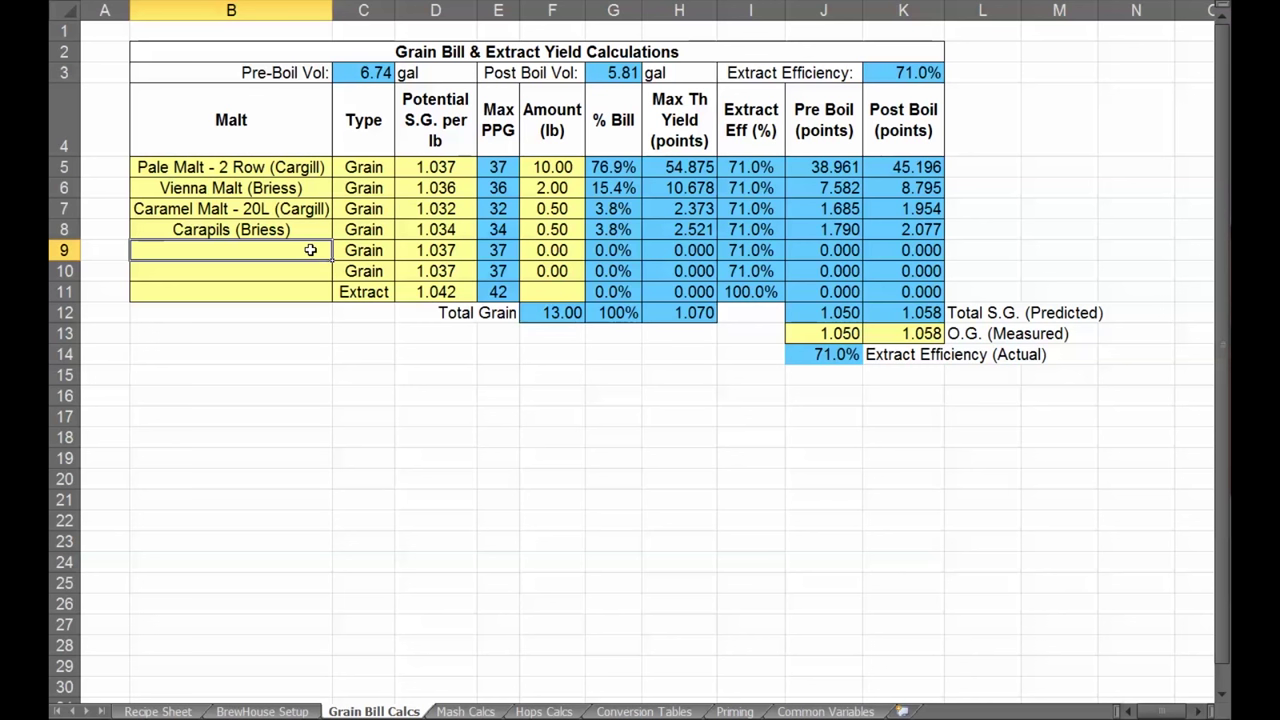
pyautogui.write('Corn S')
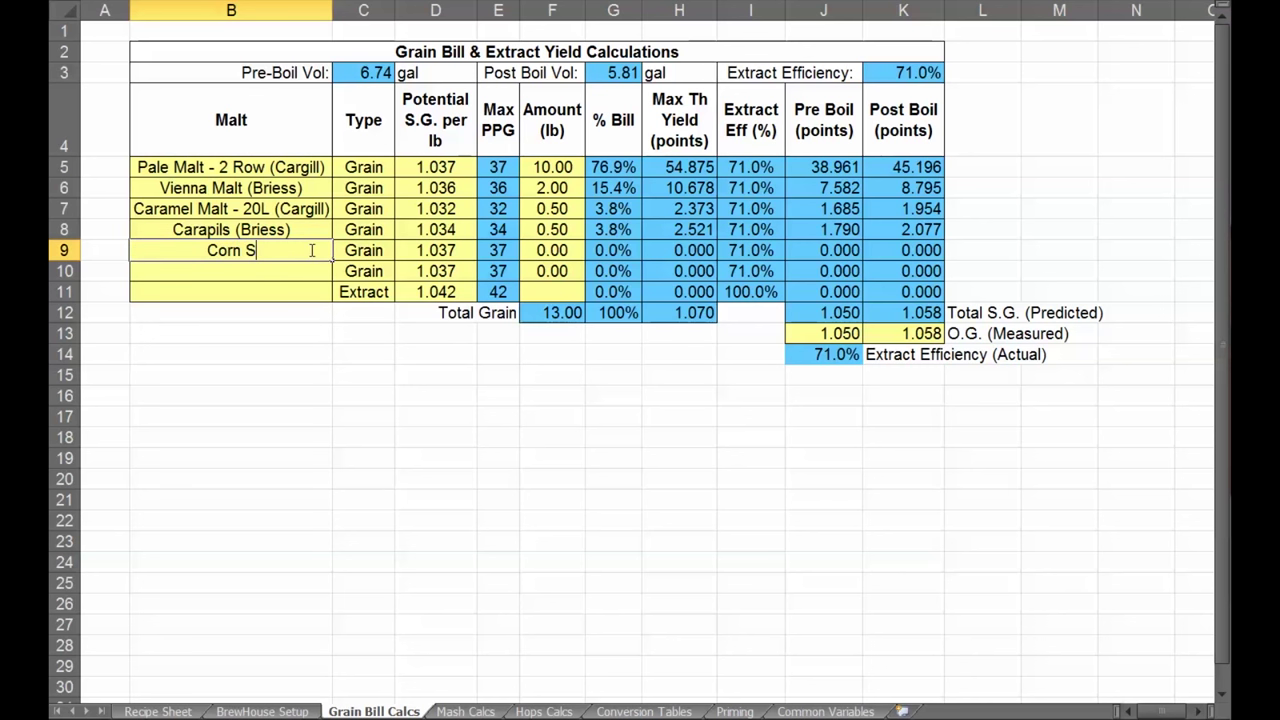
pyautogui.write('uagr')
pyautogui.press('BackSpace')
pyautogui.press('BackSpace')
pyautogui.press('BackSpace')
pyautogui.write('gar')
pyautogui.press('Return')
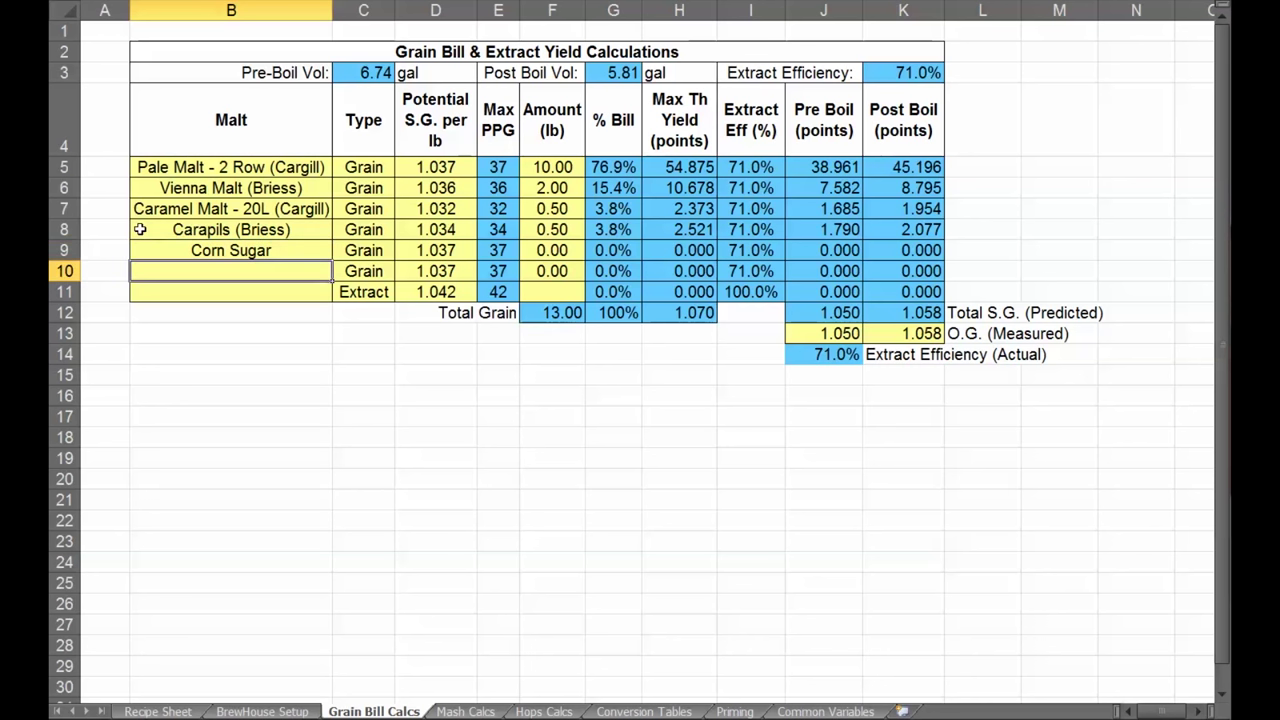
# Change the type of the Corn Sugar row to Extract.
pyautogui.click(270, 251)
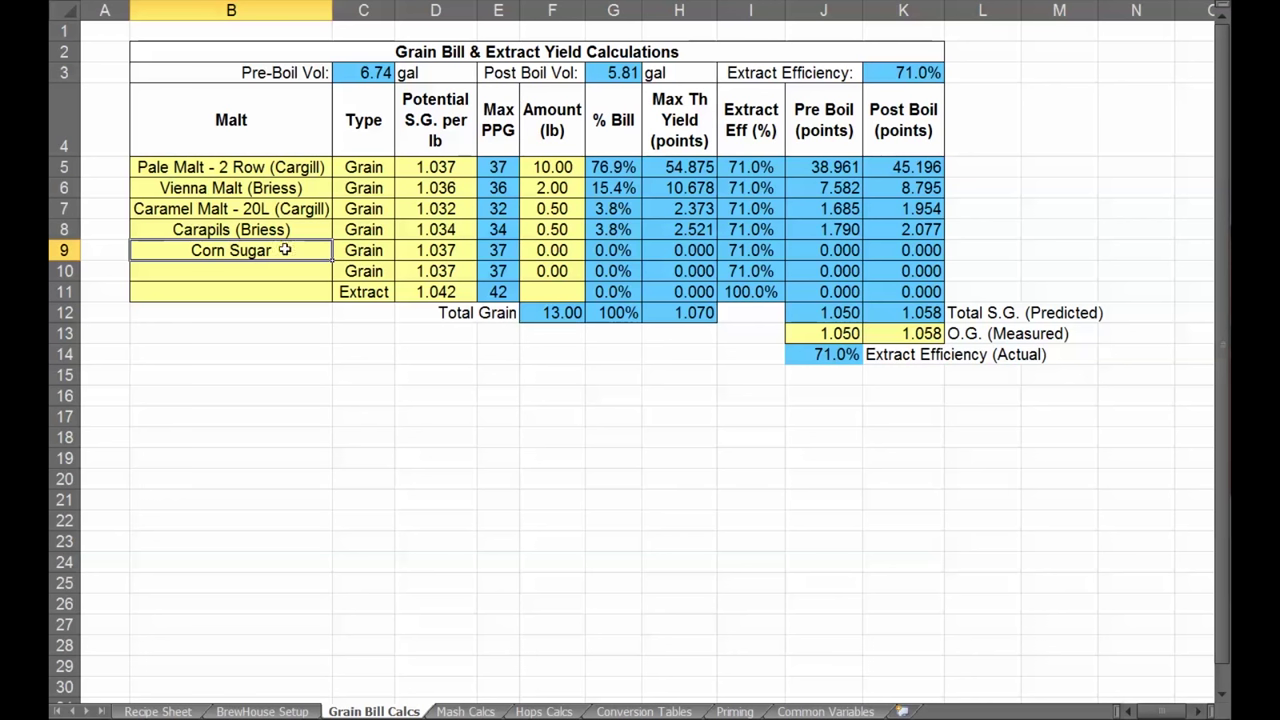
pyautogui.click(376, 250)
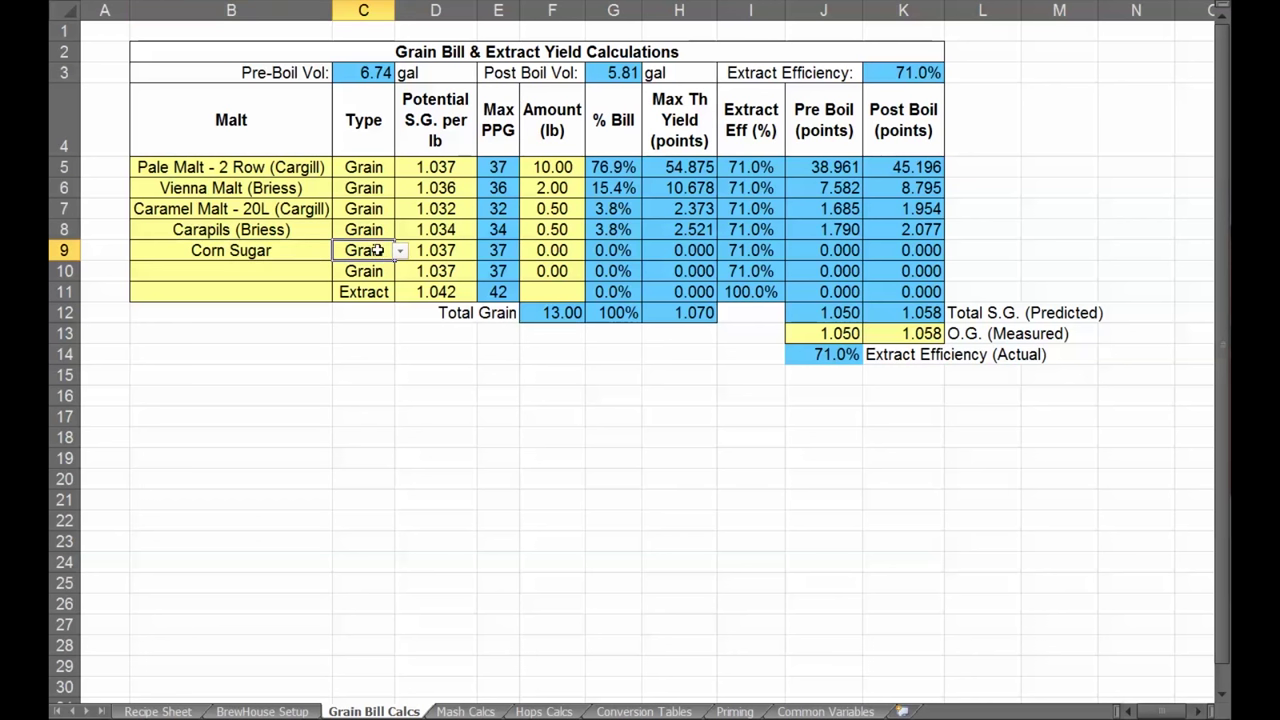
pyautogui.click(301, 251)
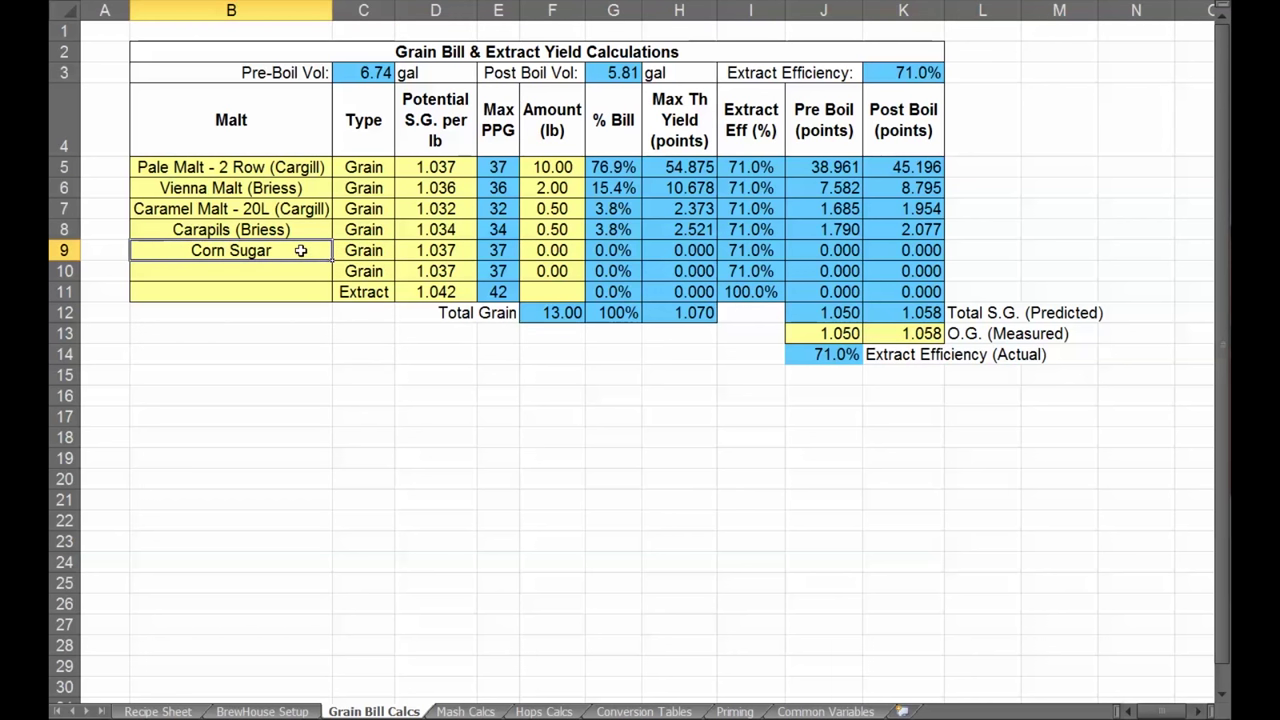
pyautogui.click(356, 248)
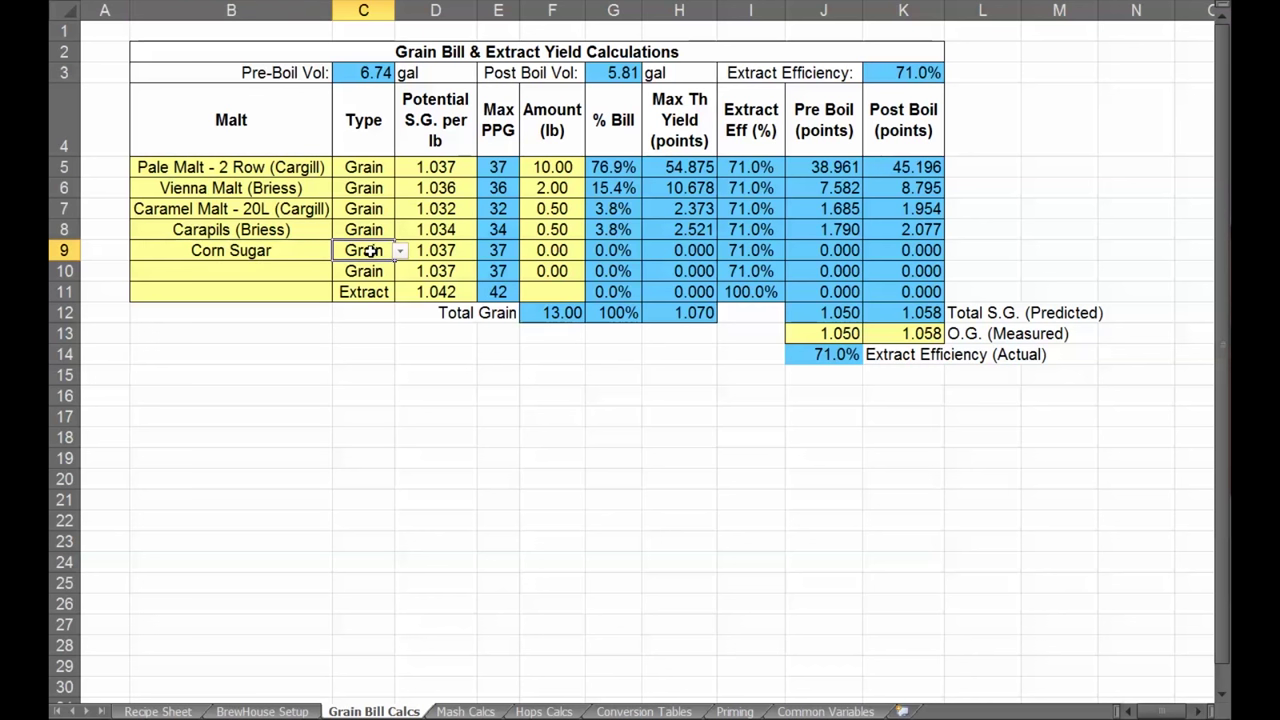
pyautogui.click(399, 254)
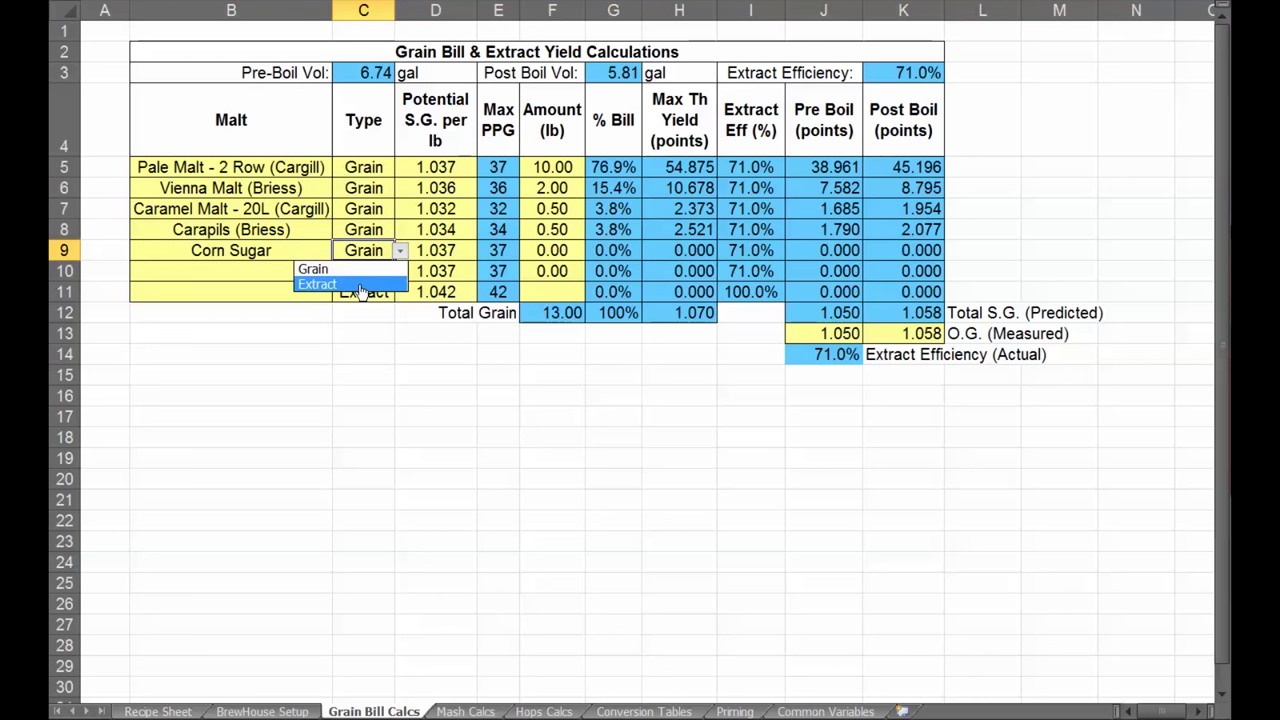
pyautogui.click(361, 287)
# Set the Corn Sugar's potential S.G. per lb to 1.046 and its amount to 1 lb.
pyautogui.click(441, 253)
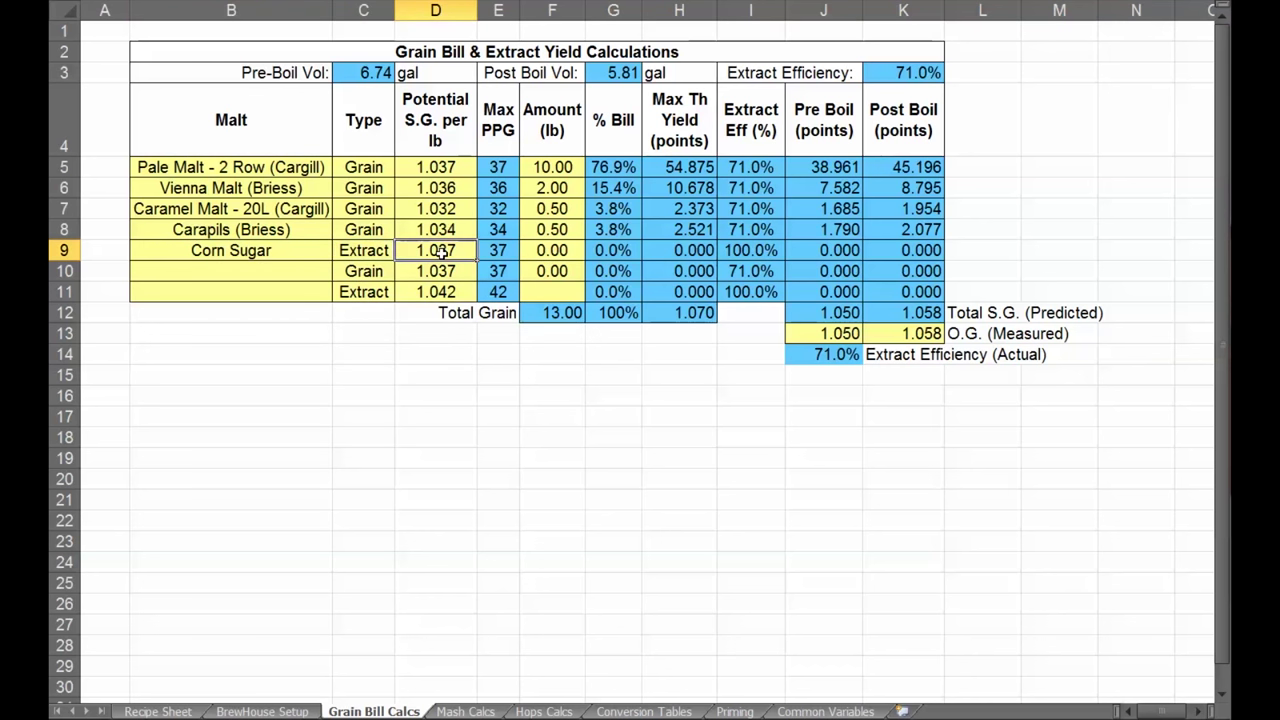
pyautogui.write('1.')
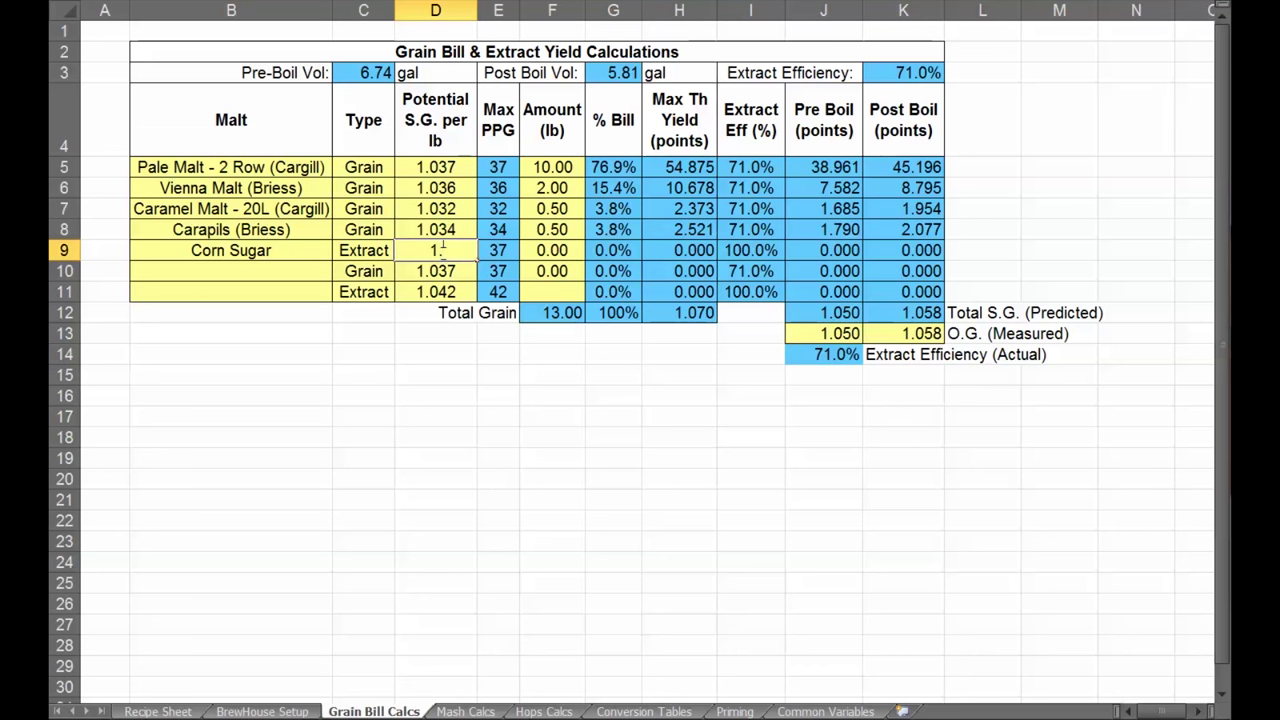
pyautogui.write('046')
pyautogui.press('Return')
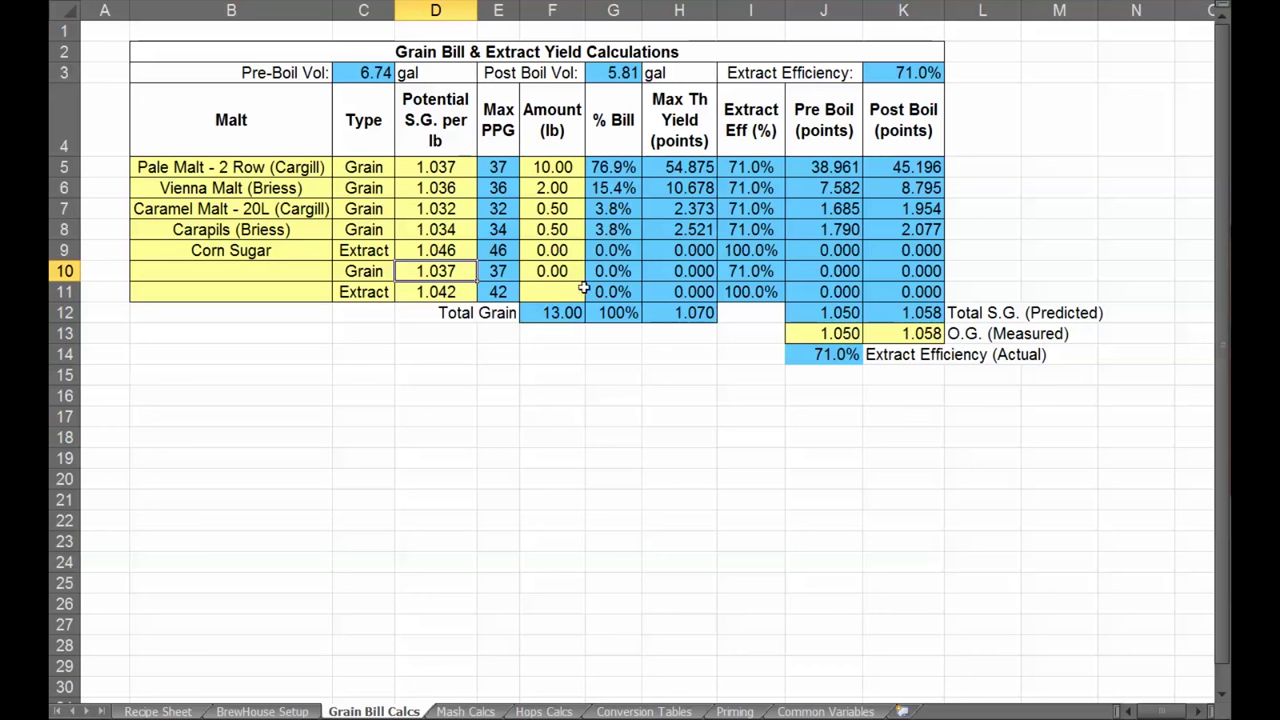
pyautogui.click(574, 251)
pyautogui.write('1')
pyautogui.press('Return')
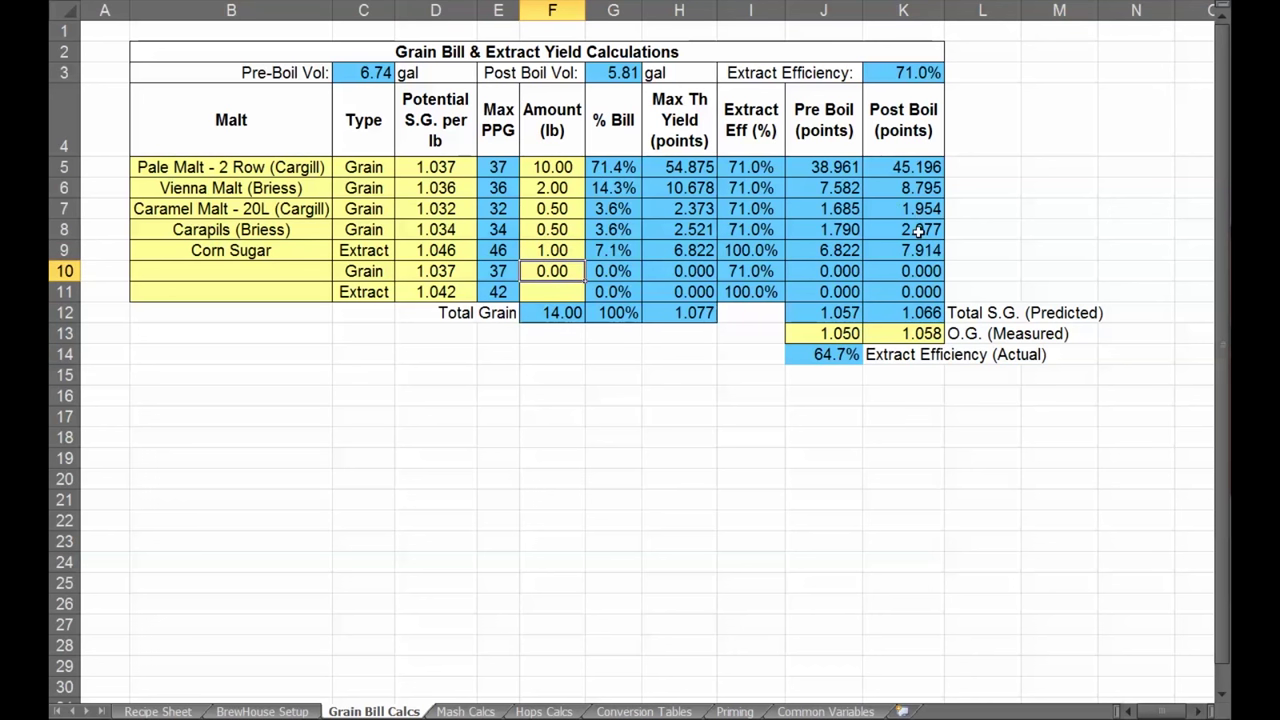
# Examine the Corn Sugar row's post-boil points, extract efficiency, type and potential specific gravity.
pyautogui.click(916, 251)
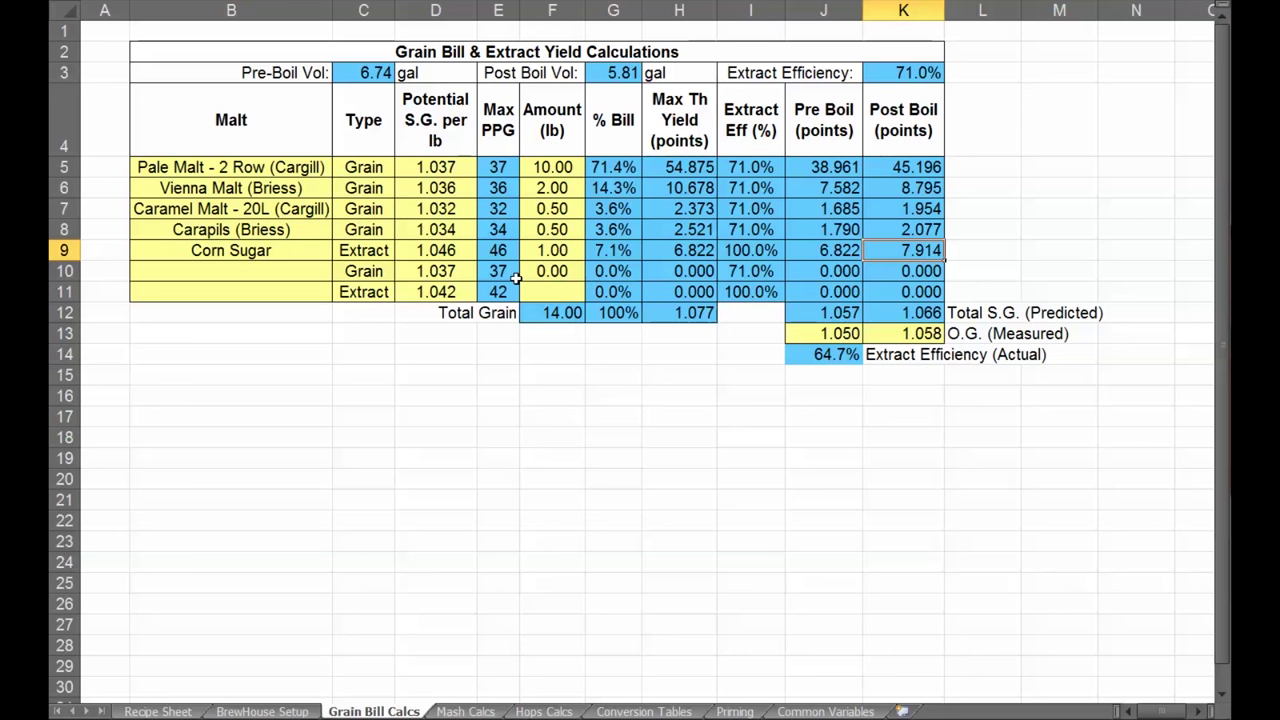
pyautogui.click(760, 251)
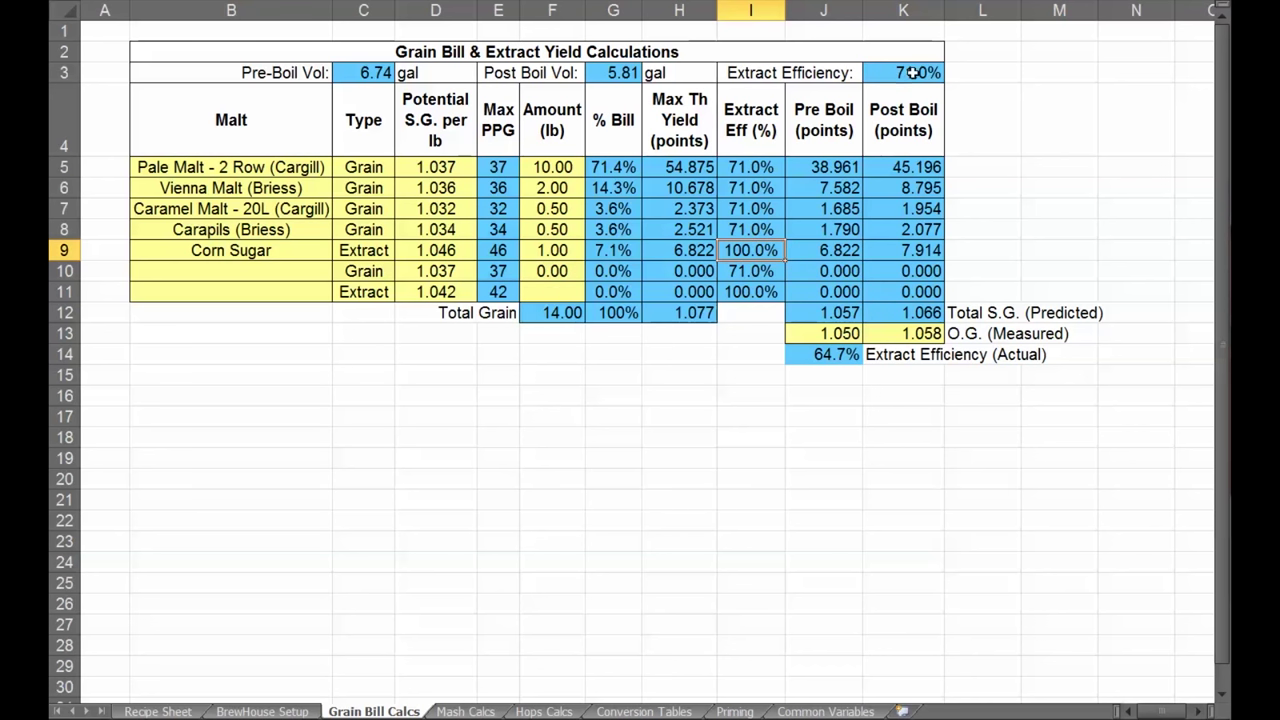
pyautogui.click(366, 251)
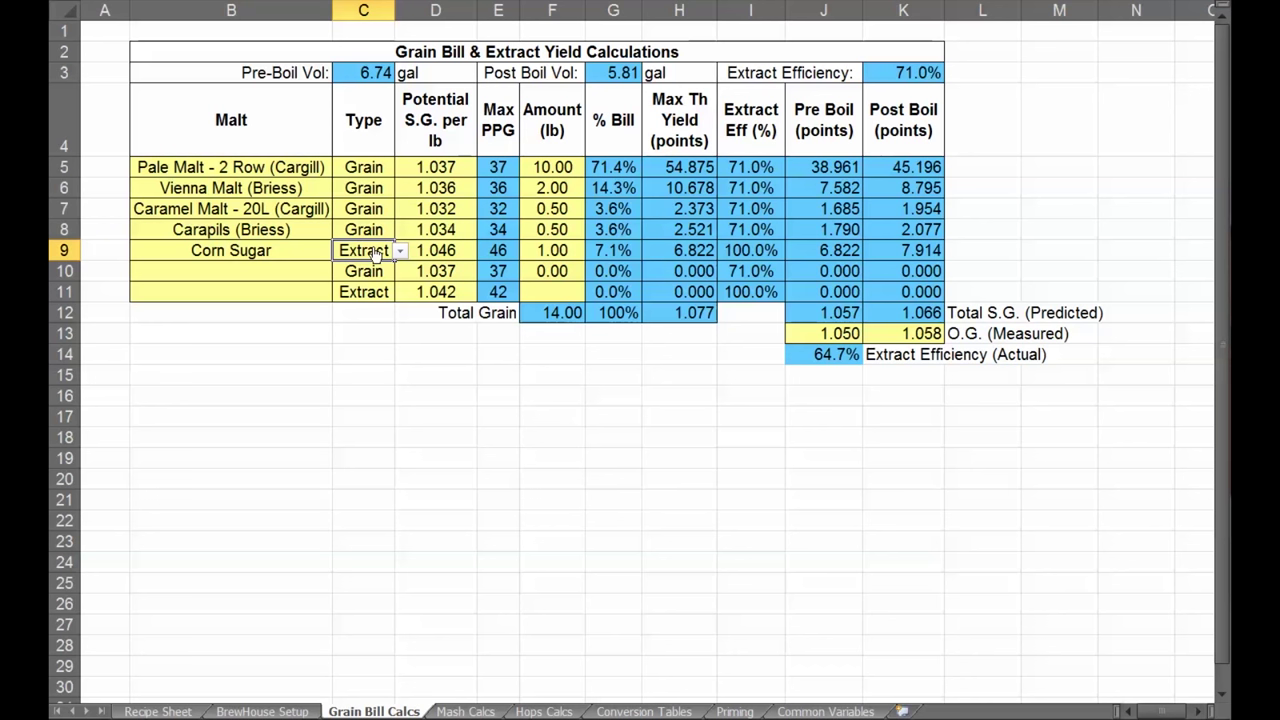
pyautogui.click(434, 253)
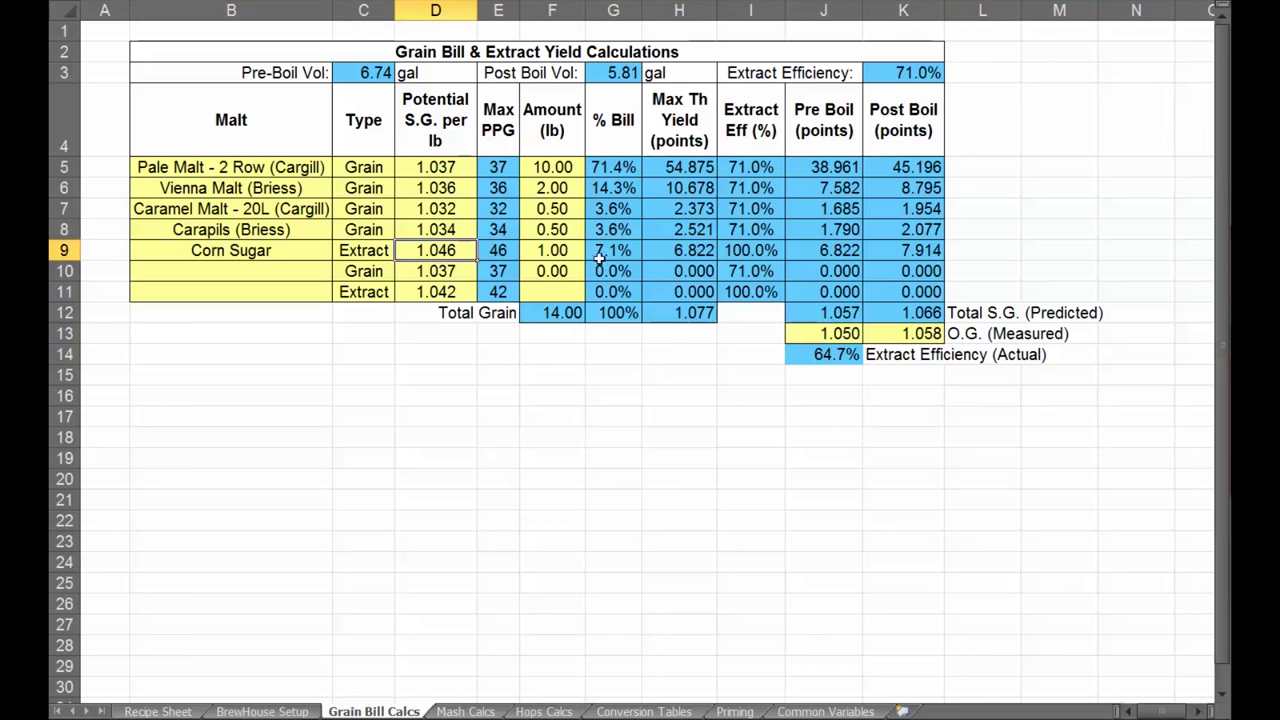
pyautogui.click(733, 251)
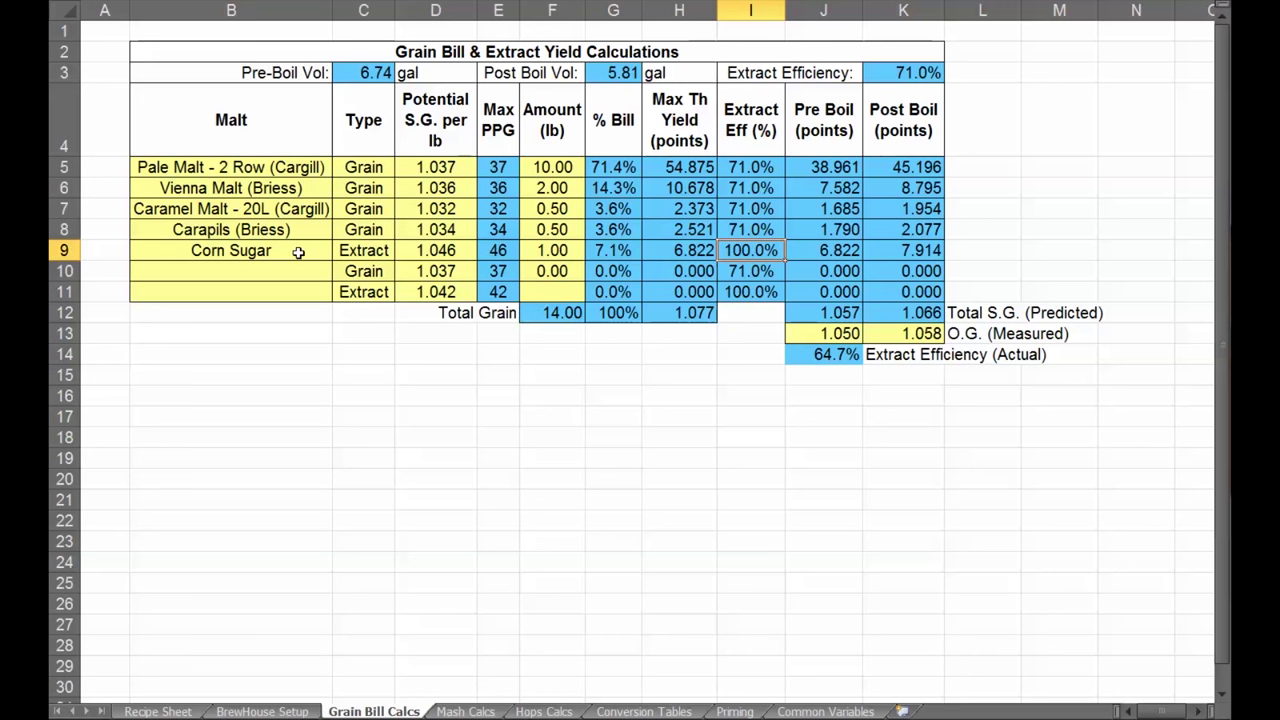
pyautogui.moveTo(287, 253); pyautogui.dragTo(457, 251)
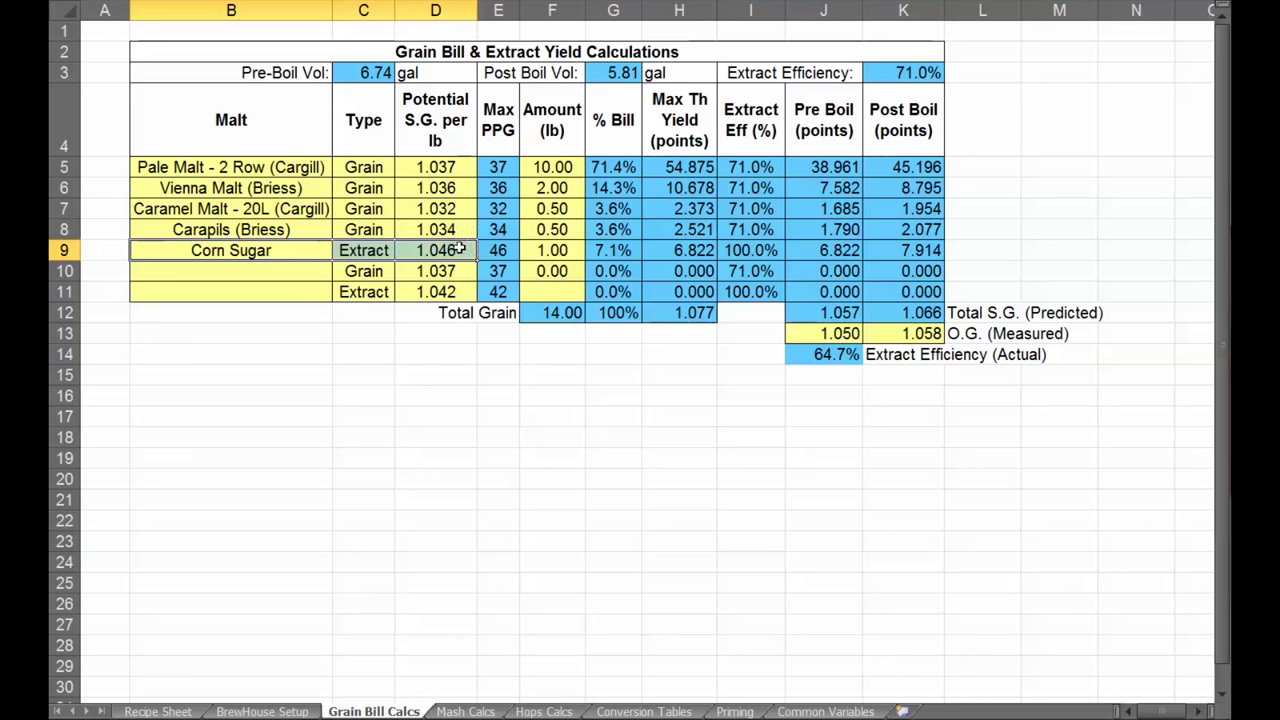
pyautogui.click(252, 252)
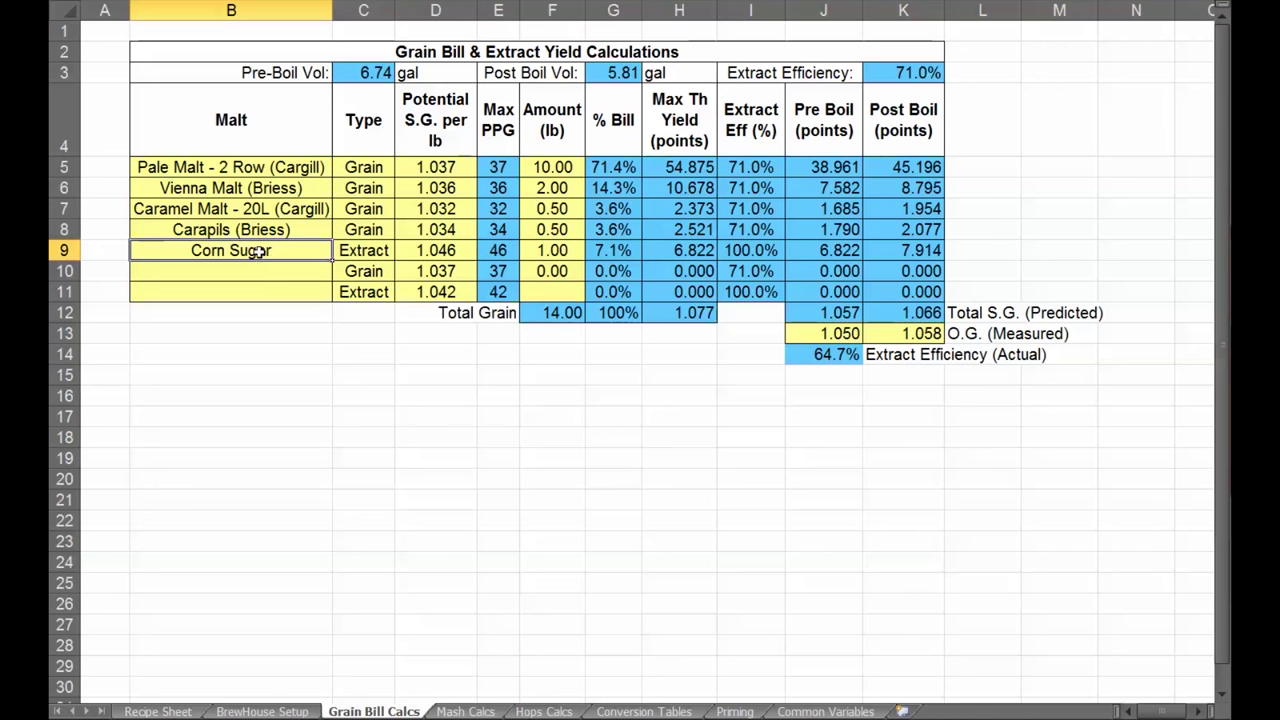
# Review the Corn Sugar row, the predicted pre-boil and post-boil total S.G., and the types of the four grain rows.
pyautogui.moveTo(260, 252); pyautogui.dragTo(1005, 253)
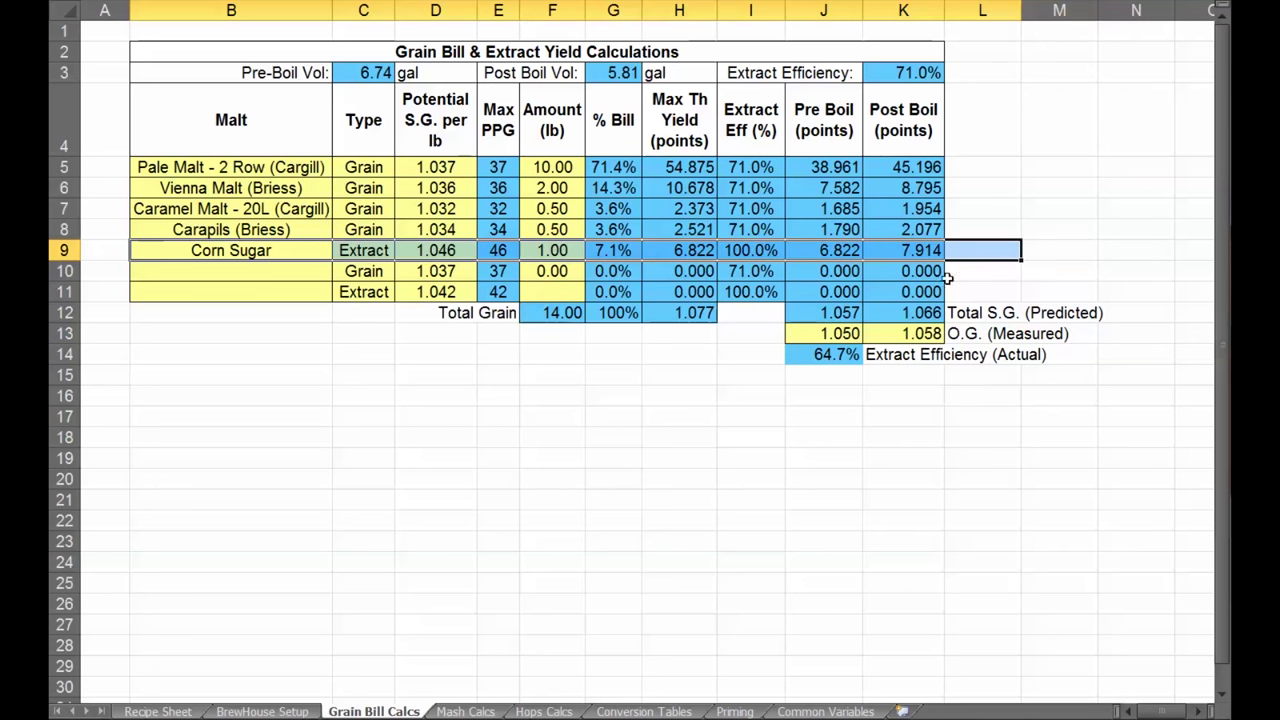
pyautogui.click(838, 312)
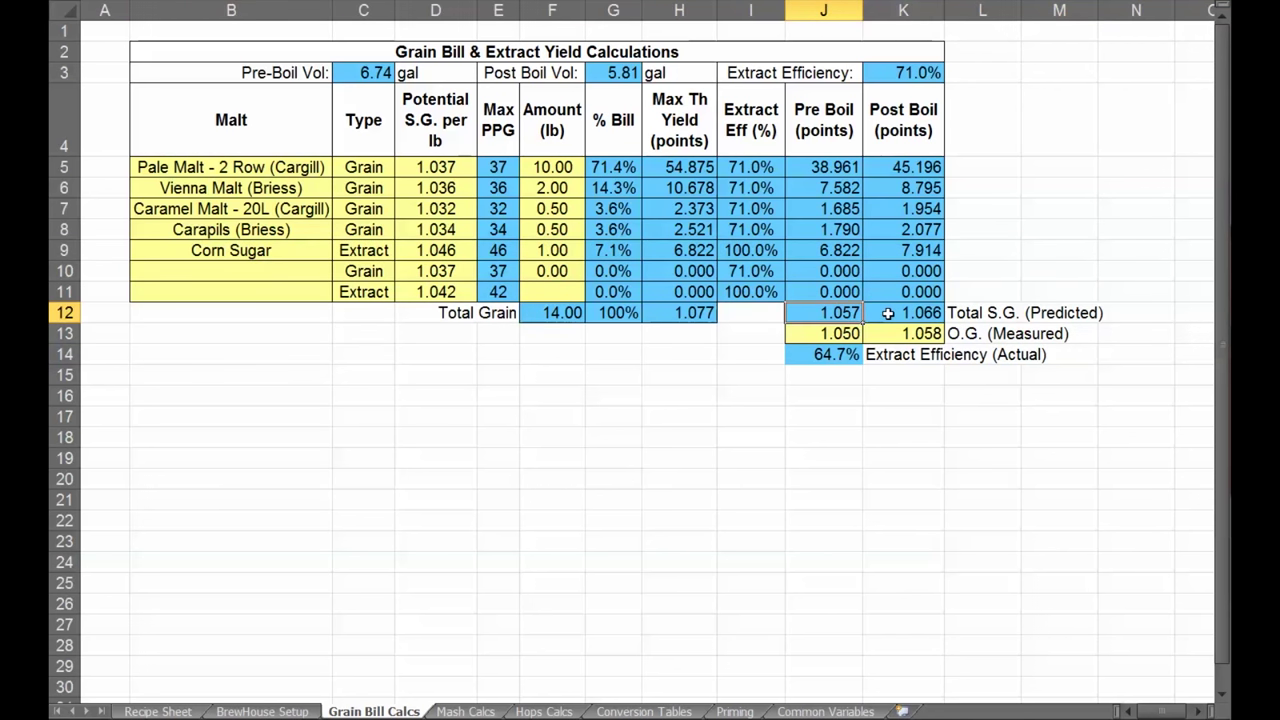
pyautogui.click(893, 313)
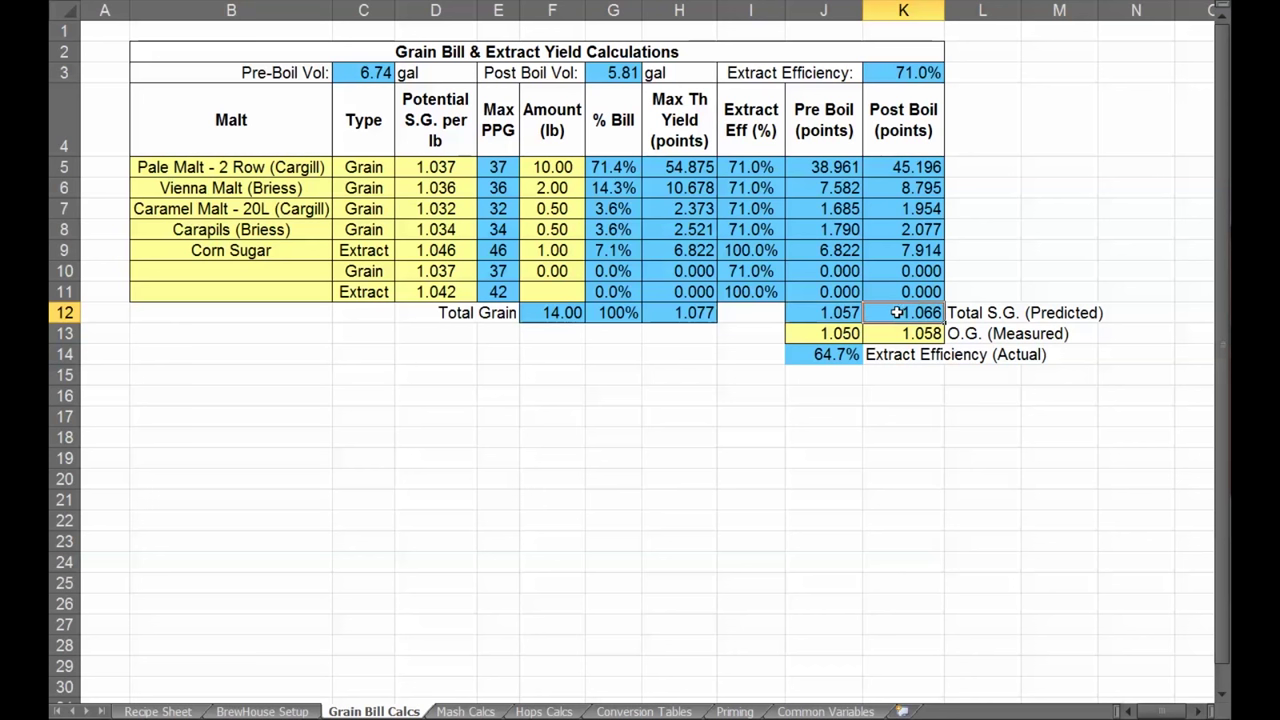
pyautogui.click(275, 250)
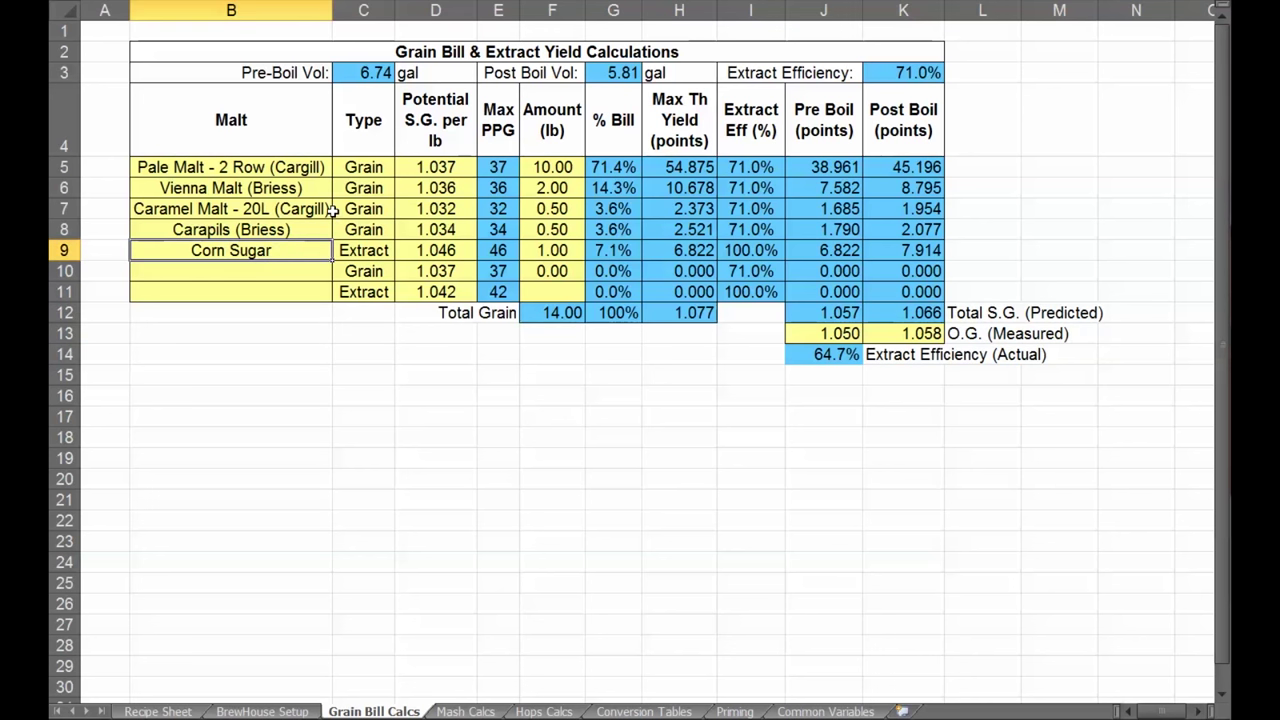
pyautogui.moveTo(360, 166); pyautogui.dragTo(370, 230)
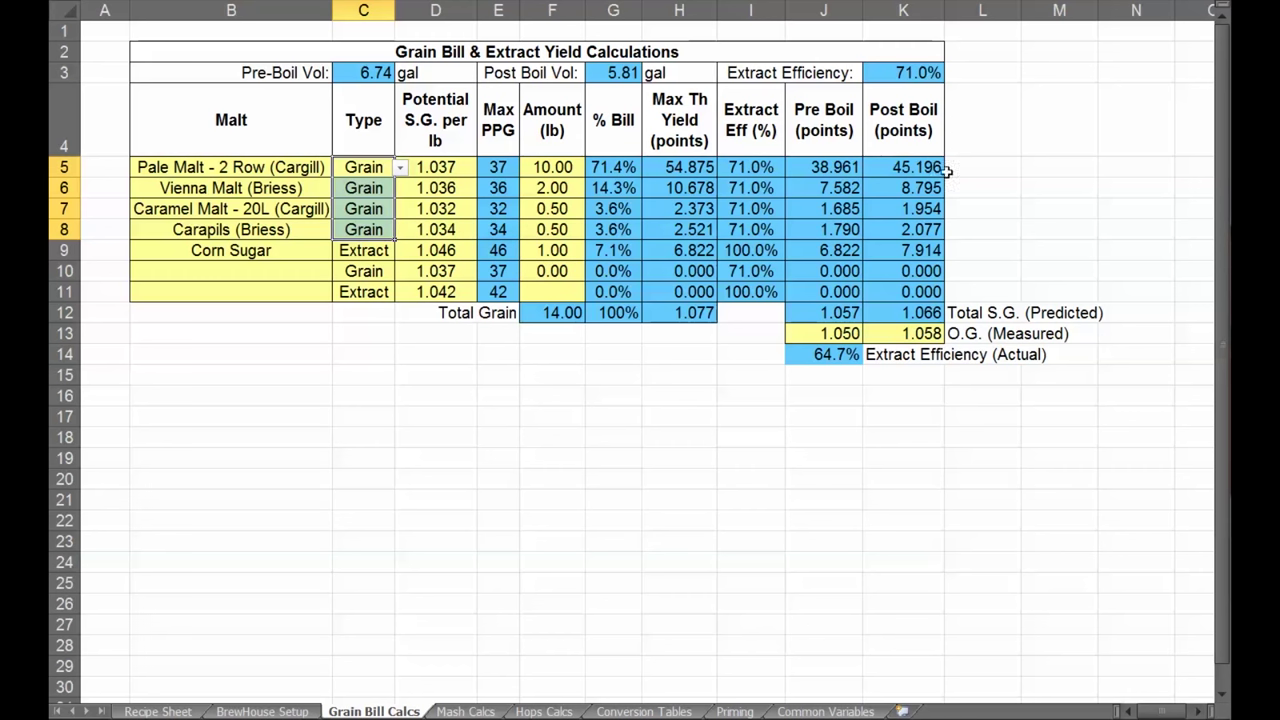
# On the Mash Calcs sheet, review the mash inputs and set the Mash Temp to 152 °F.
pyautogui.click(465, 711)
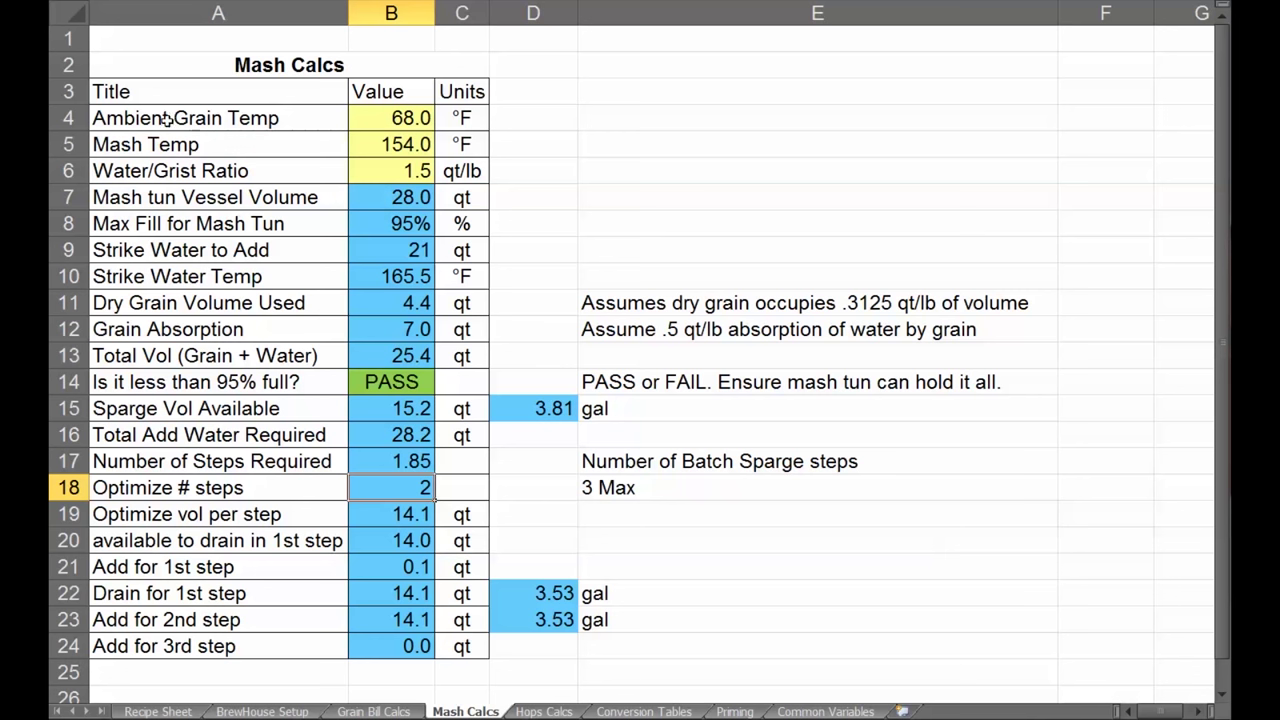
pyautogui.moveTo(400, 118); pyautogui.dragTo(395, 164)
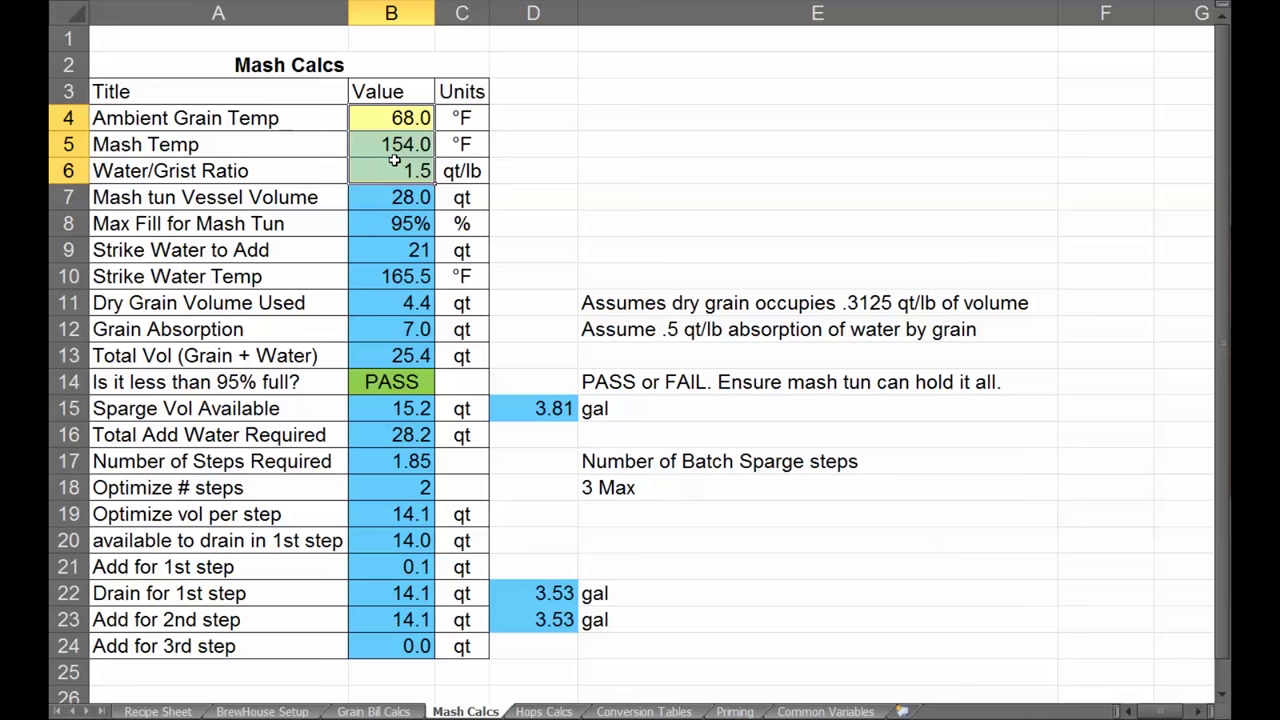
pyautogui.click(410, 118)
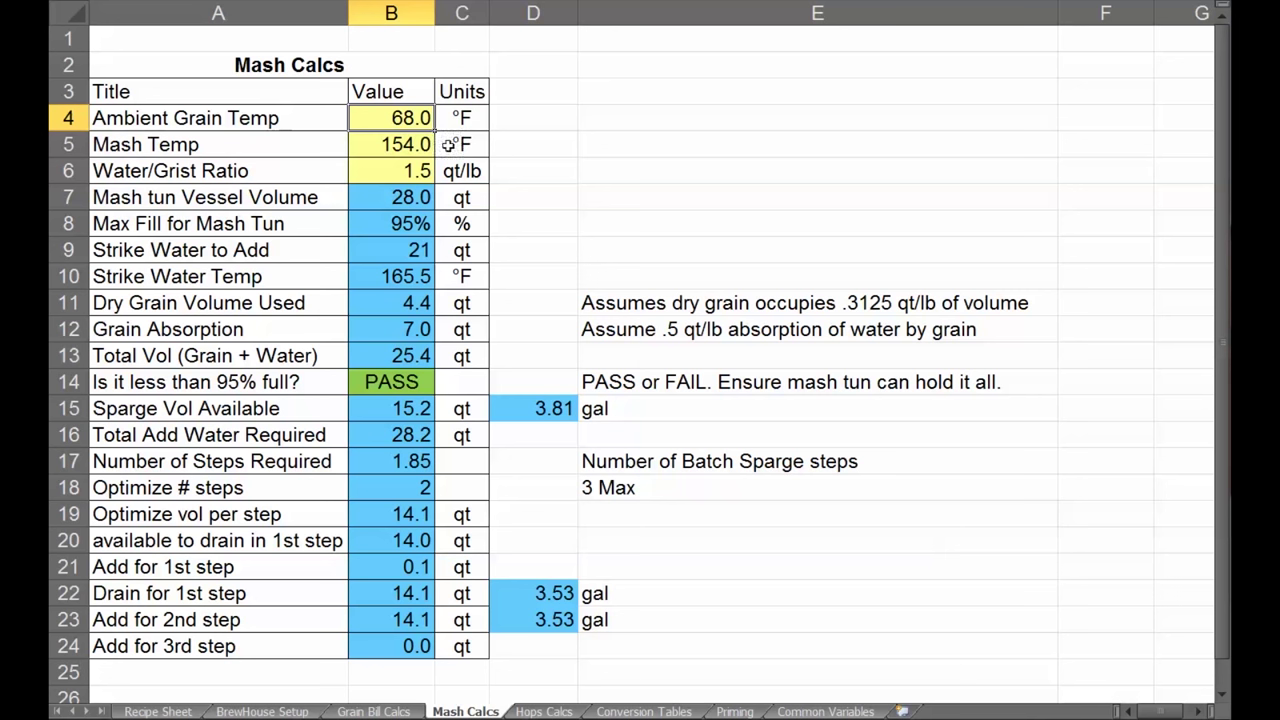
pyautogui.click(391, 144)
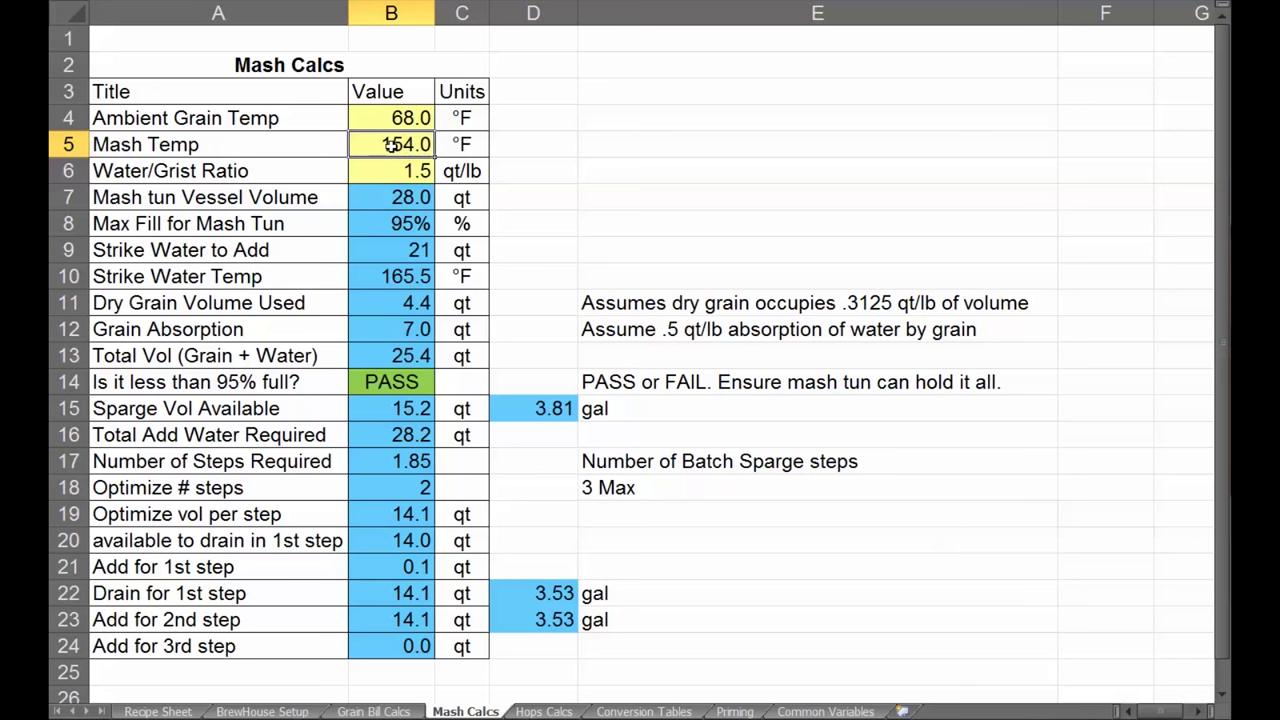
pyautogui.write('152')
pyautogui.press('Return')
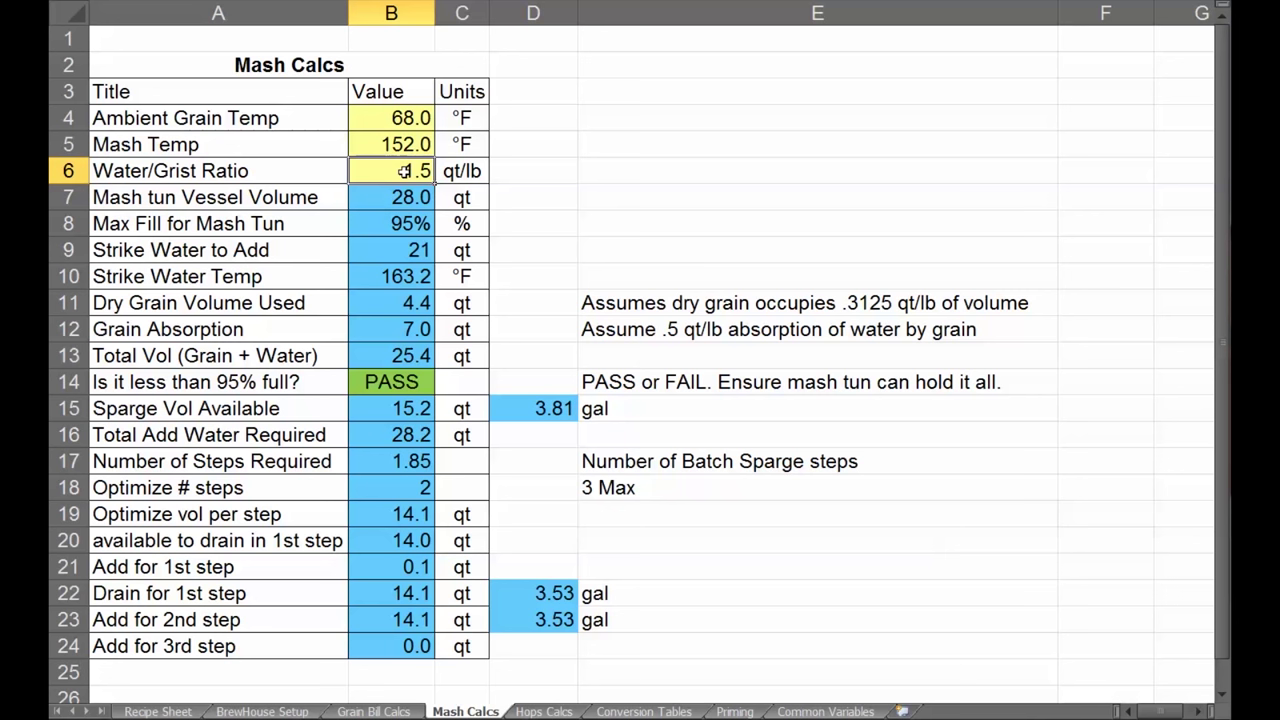
# Try a Water/Grist Ratio of 2 qt/lb and check the mash tun fill test against the vessel volume.
pyautogui.write('2')
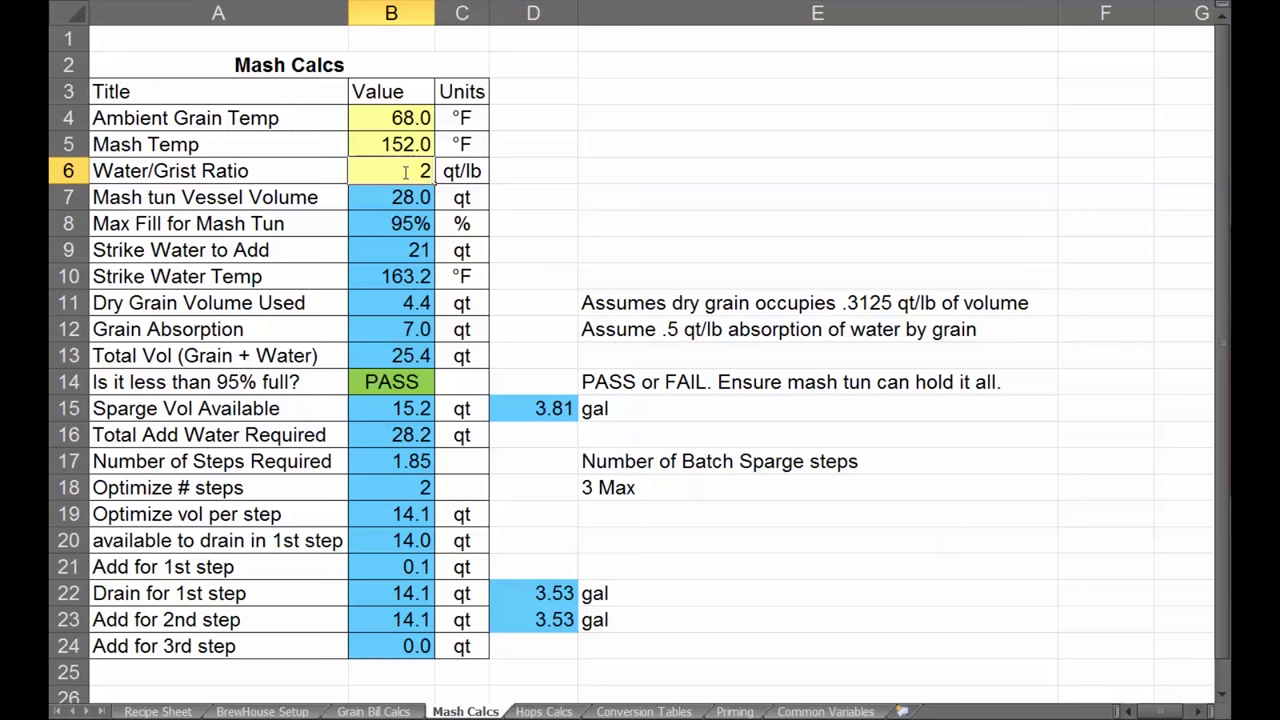
pyautogui.press('Return')
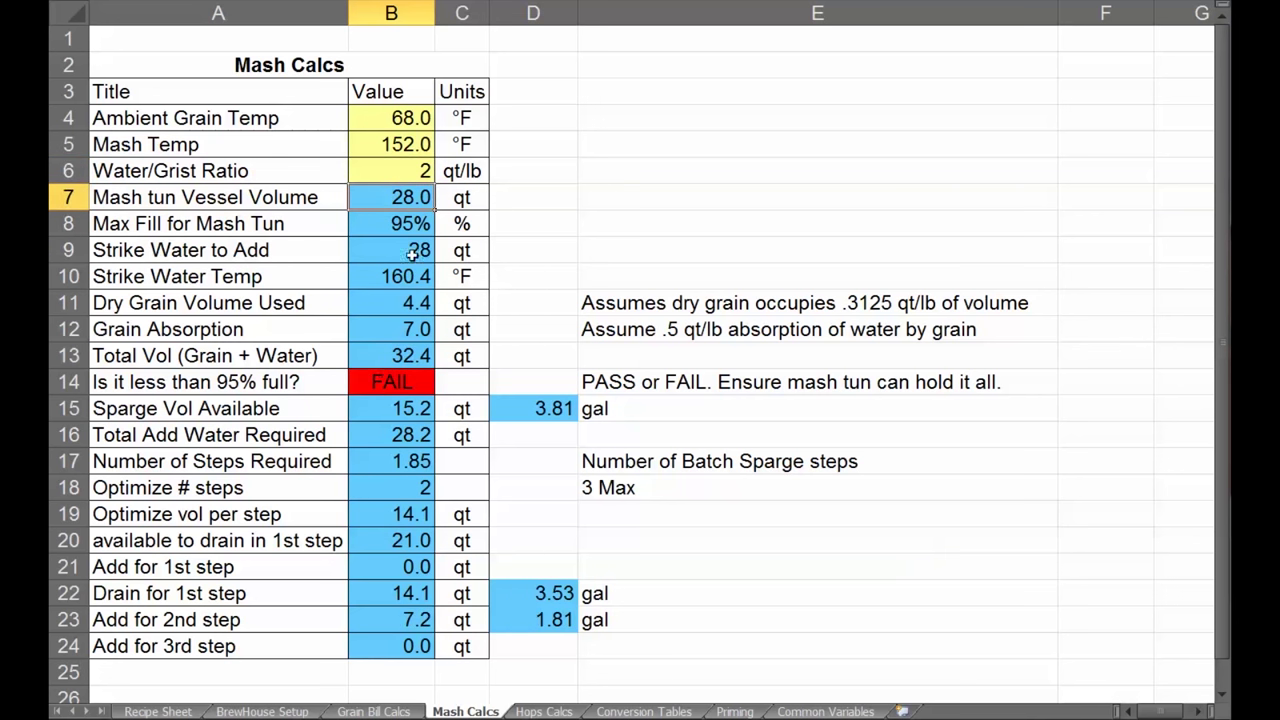
pyautogui.click(72, 383)
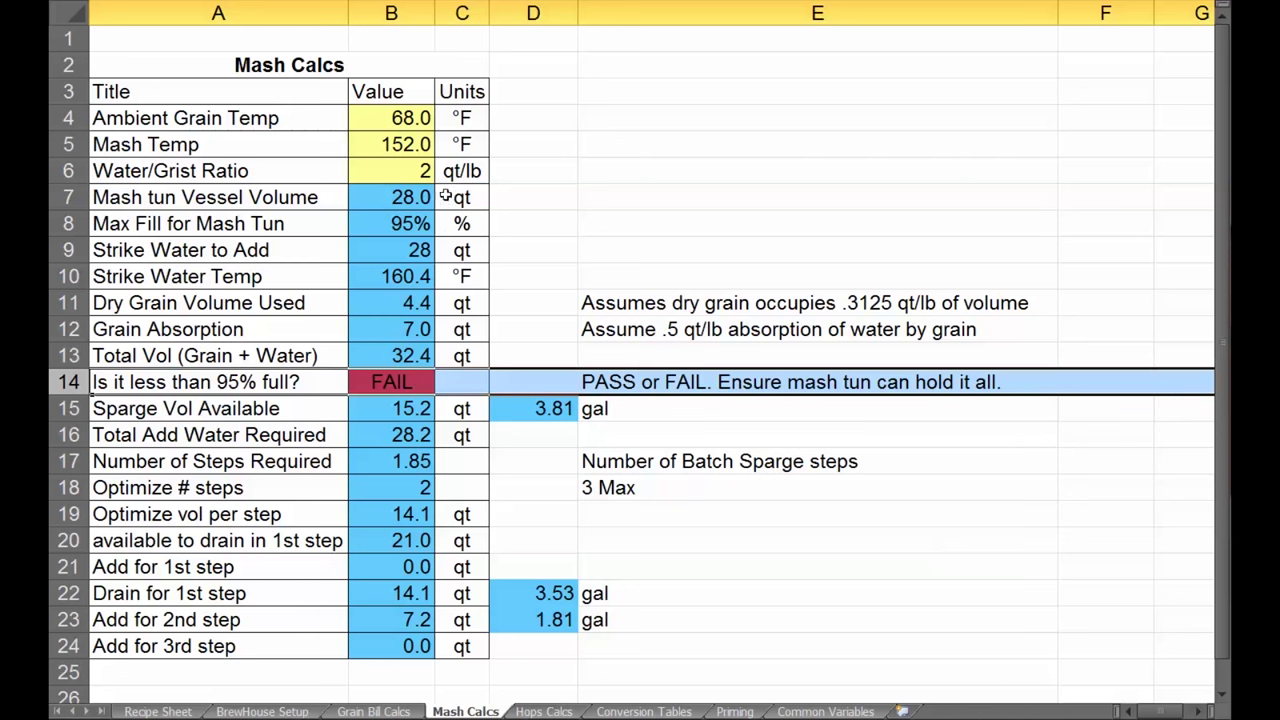
pyautogui.click(417, 196)
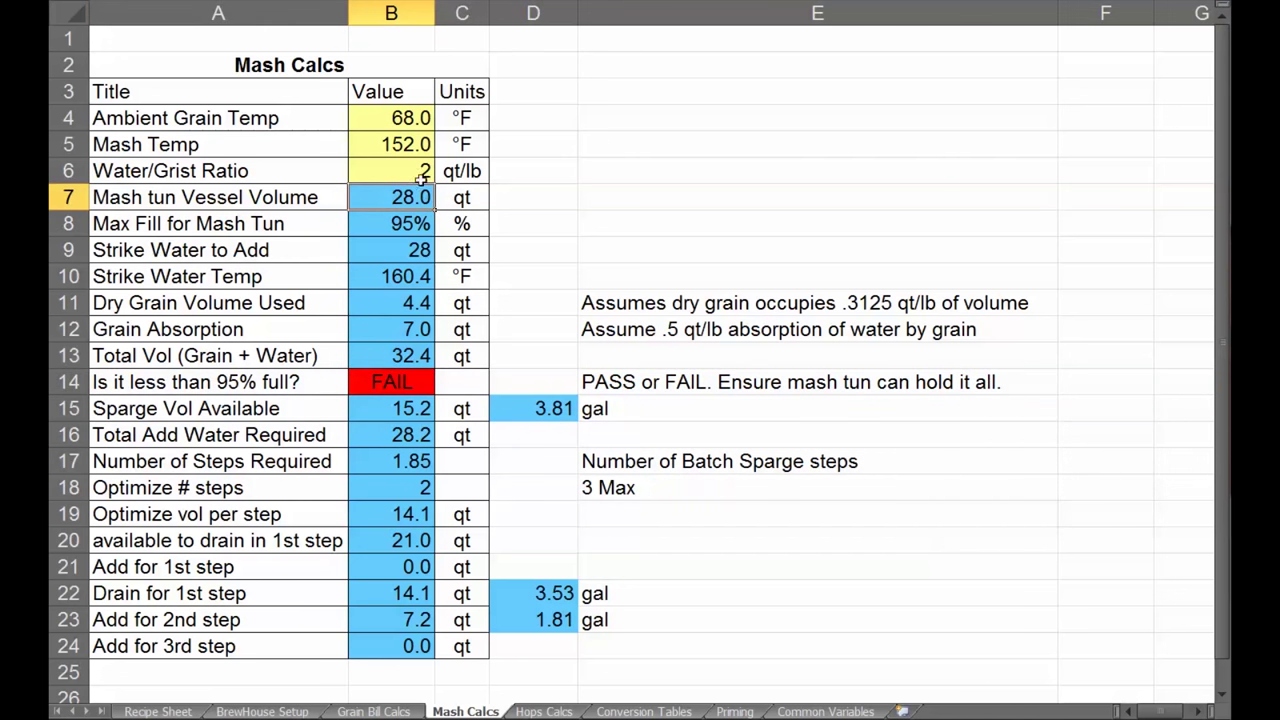
# Set the Water/Grist Ratio to 1.5 qt/lb and check the 95% full test.
pyautogui.click(422, 171)
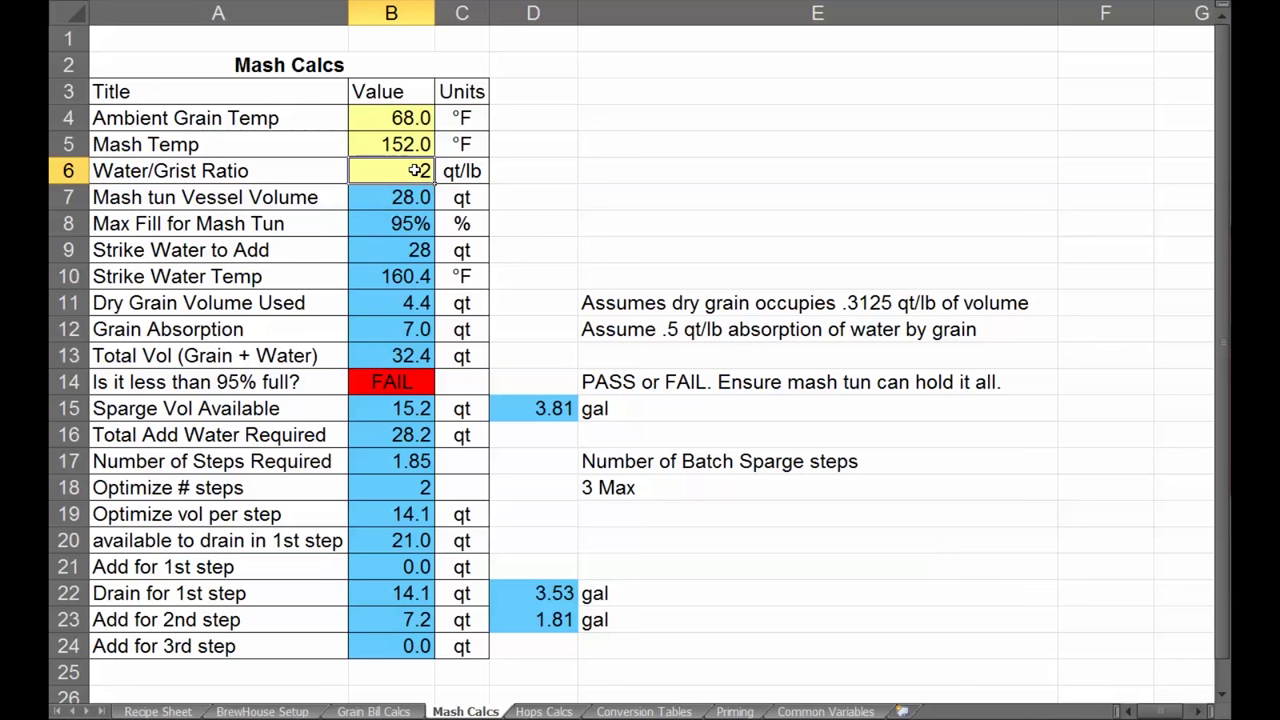
pyautogui.write('1.5')
pyautogui.press('Return')
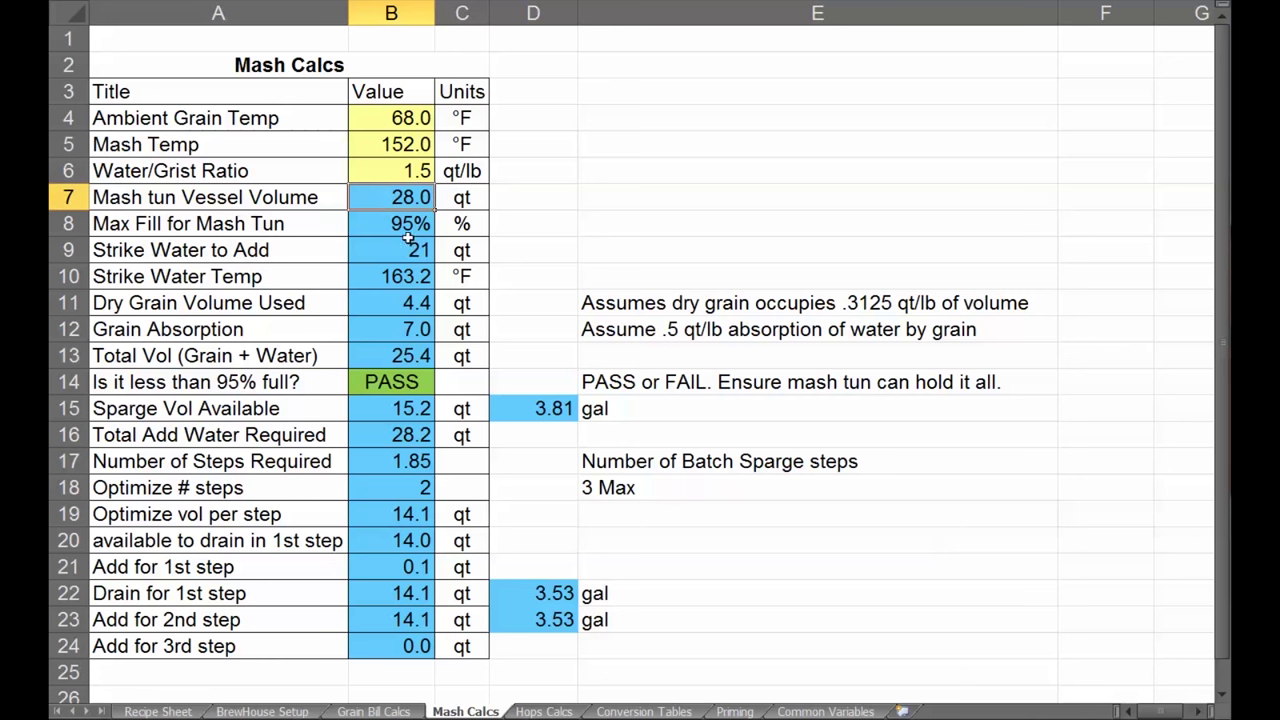
pyautogui.click(395, 381)
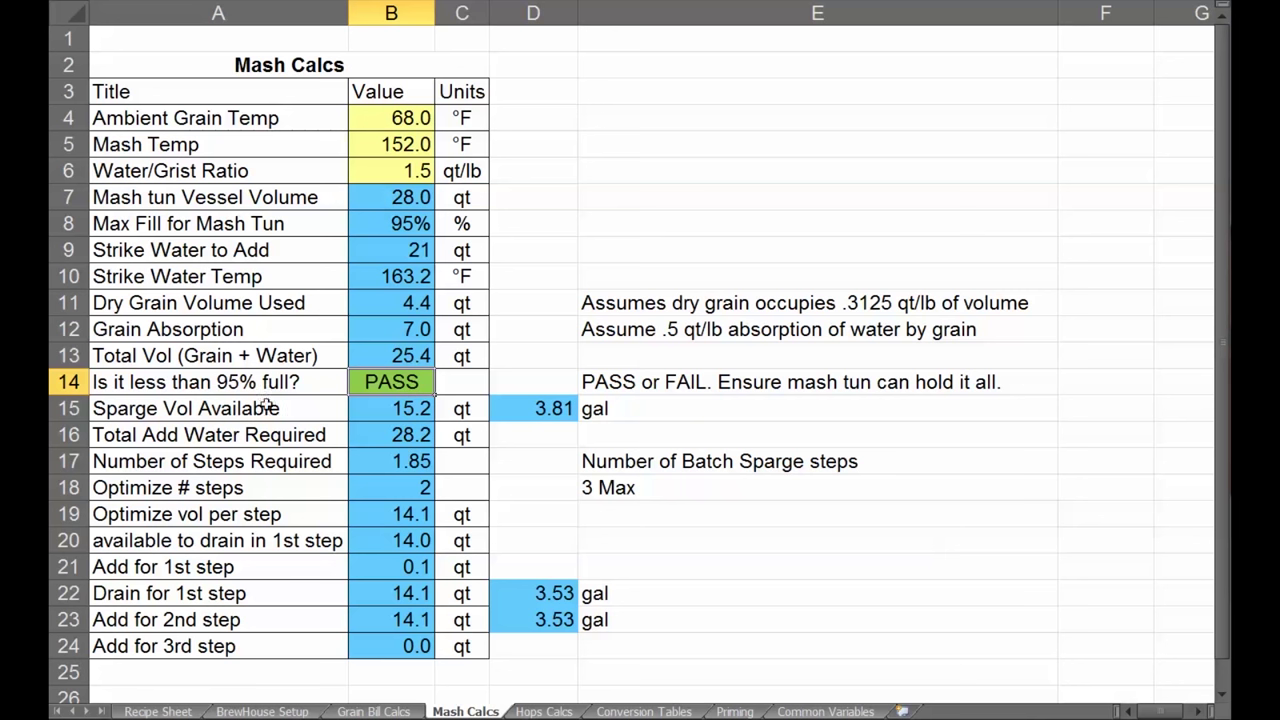
# Examine the strike water amount and temperature, total added water, number of sparge steps, and optimized step count and volume.
pyautogui.click(410, 258)
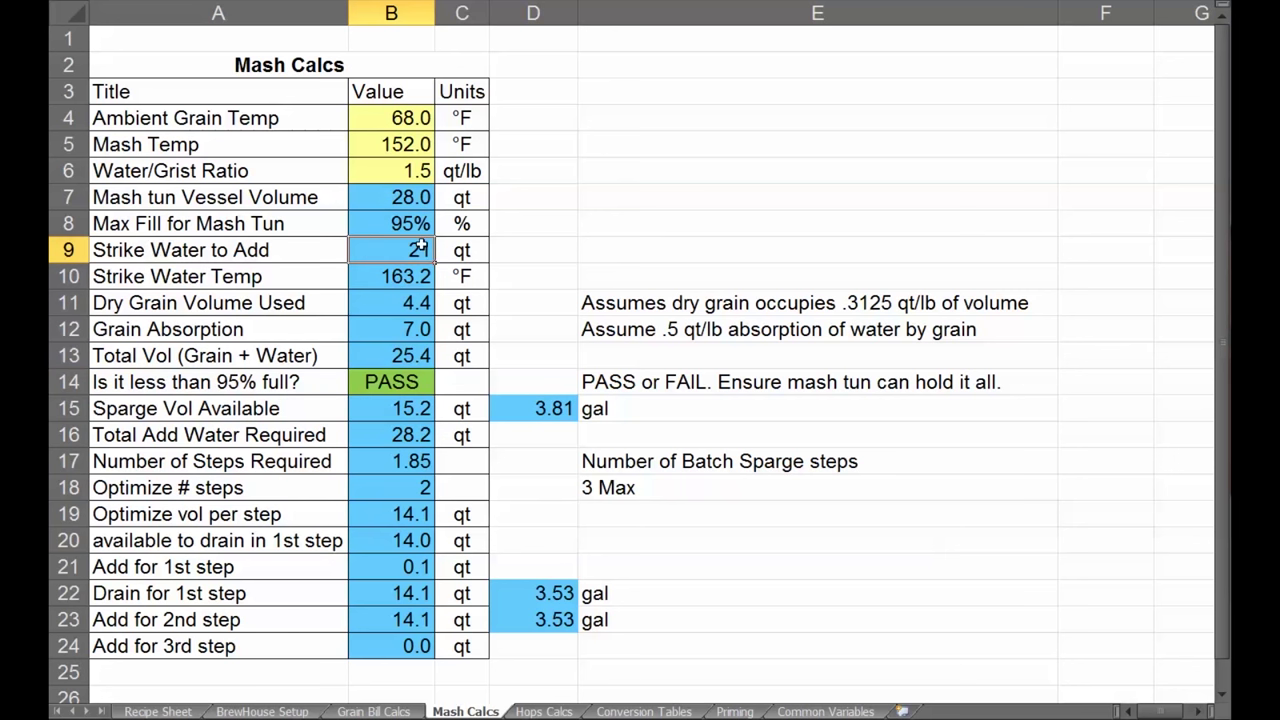
pyautogui.click(407, 275)
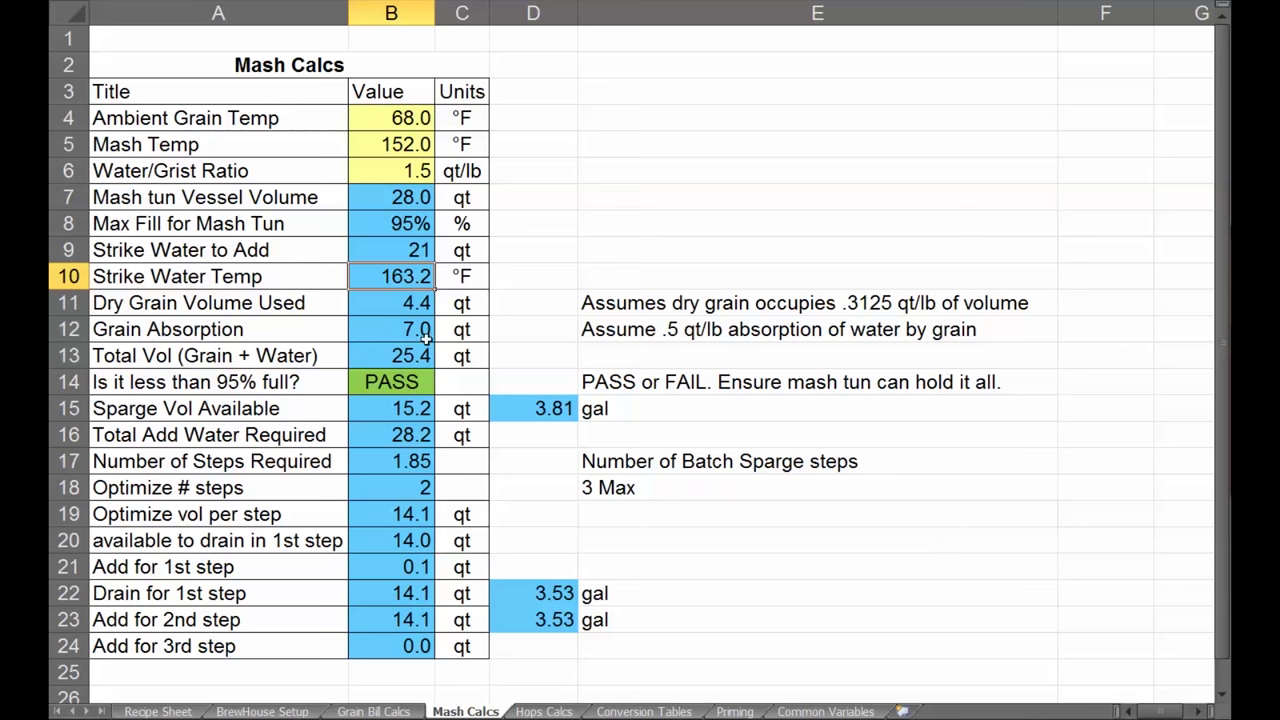
pyautogui.click(409, 434)
pyautogui.click(397, 461)
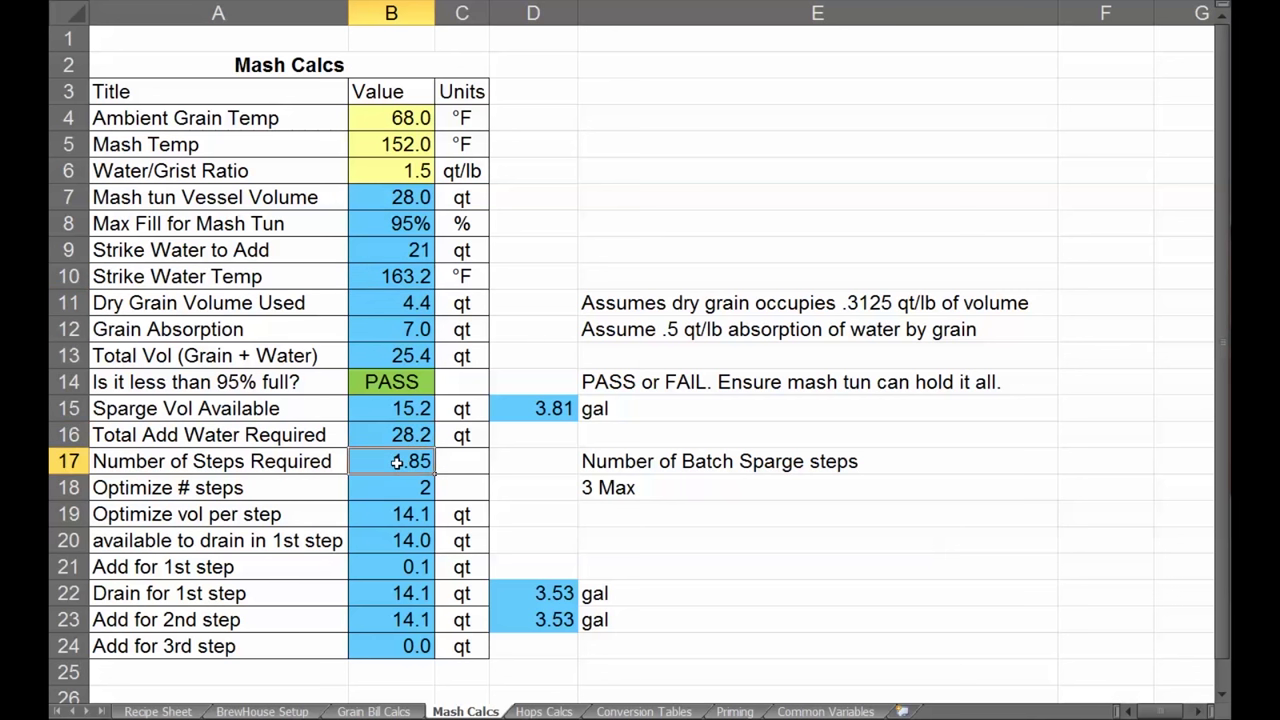
pyautogui.click(398, 484)
pyautogui.click(75, 487)
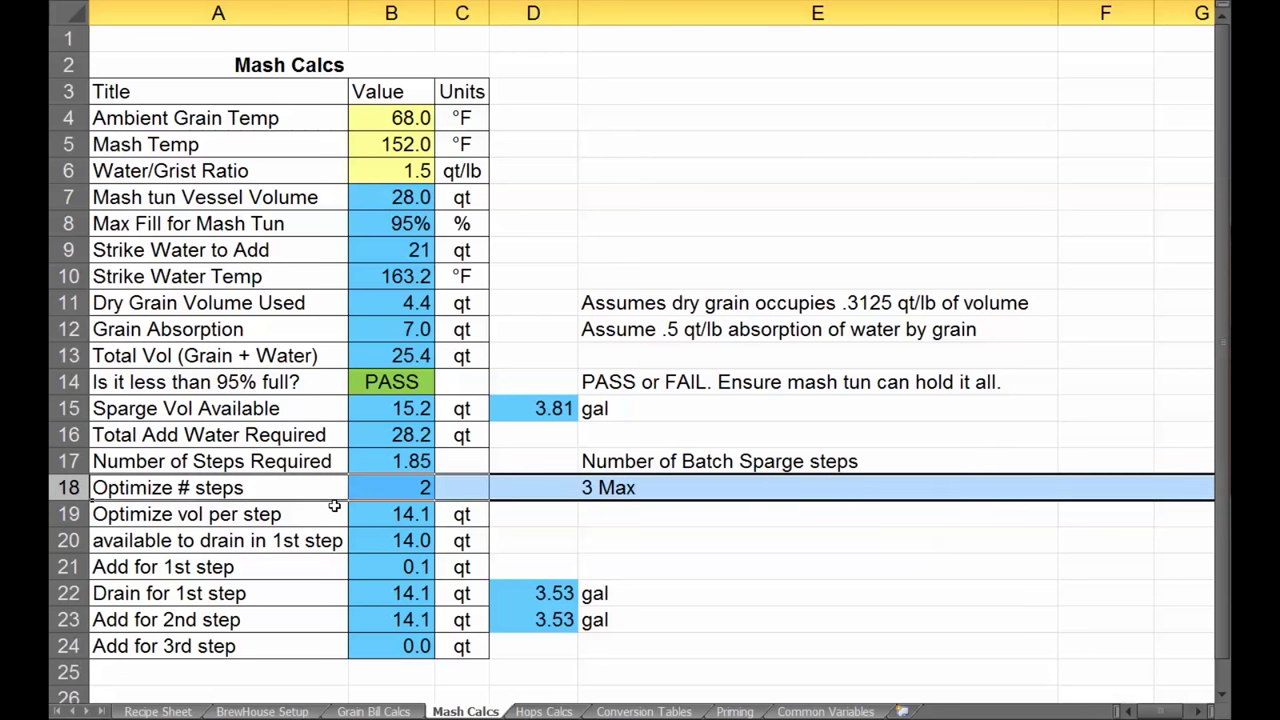
pyautogui.click(70, 514)
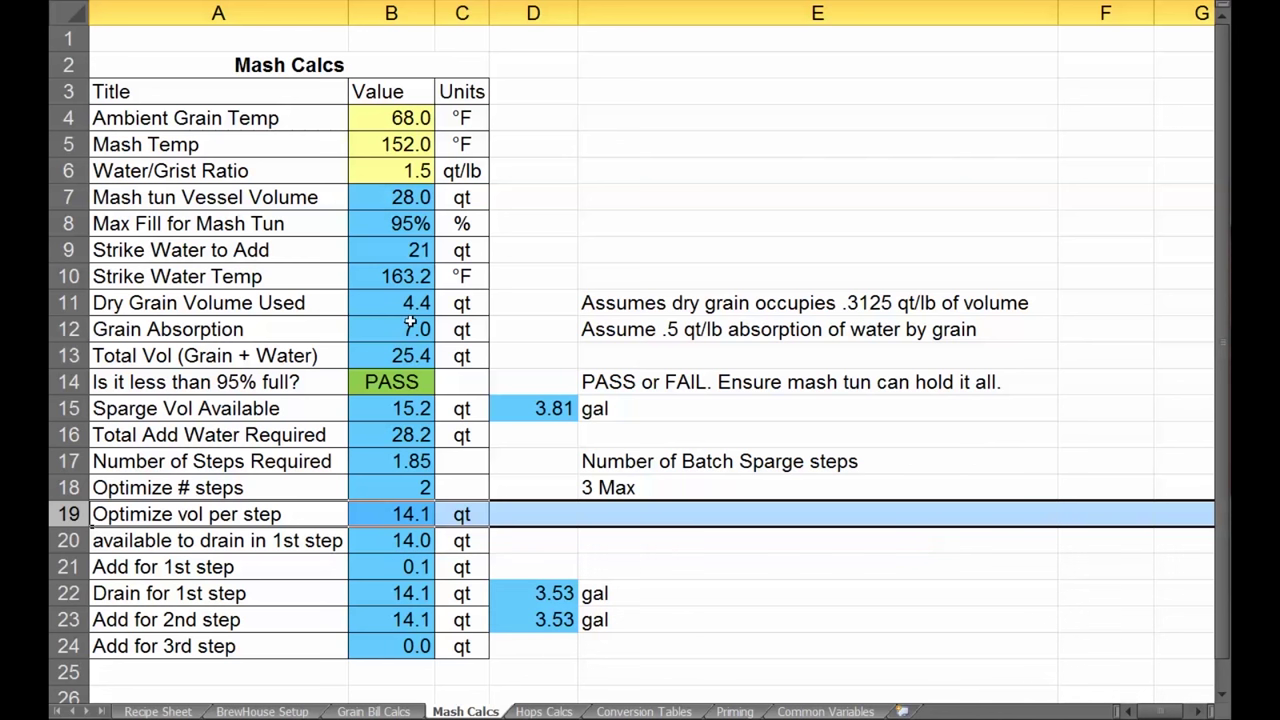
# Examine the water to add and drain for the first and second batch sparge steps against the optimized volume per step.
pyautogui.click(408, 568)
pyautogui.click(398, 494)
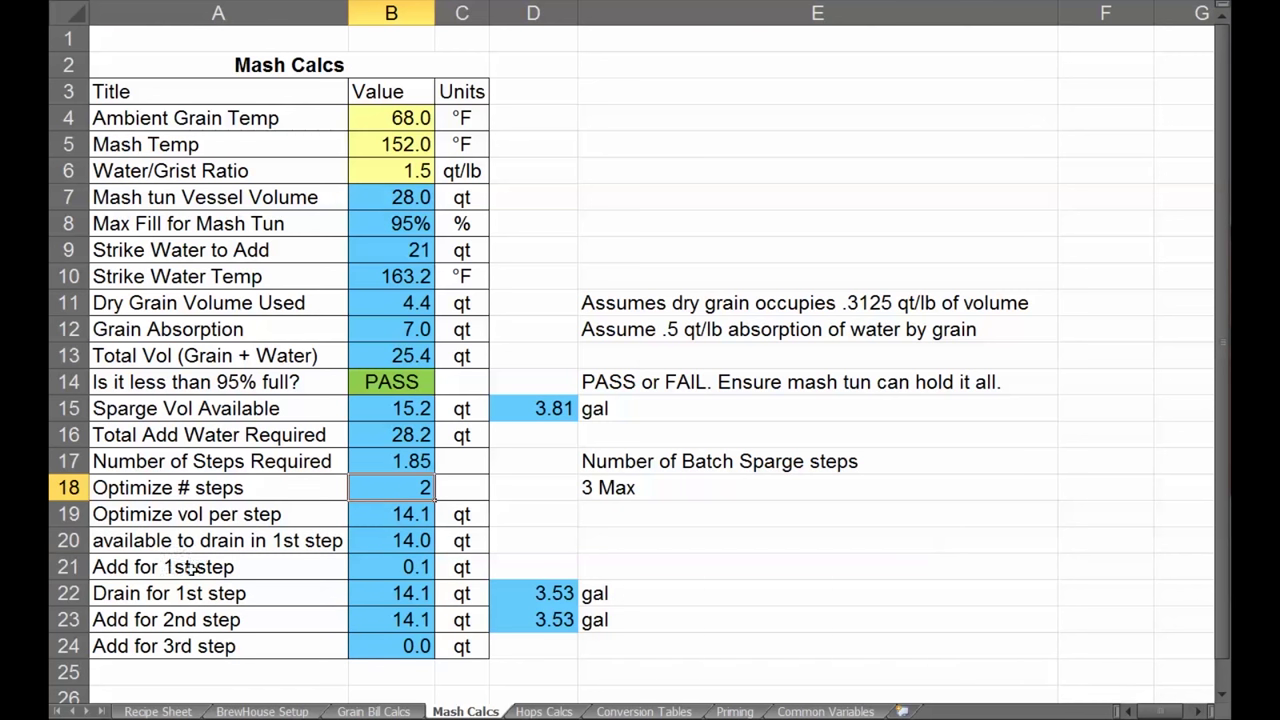
pyautogui.click(142, 570)
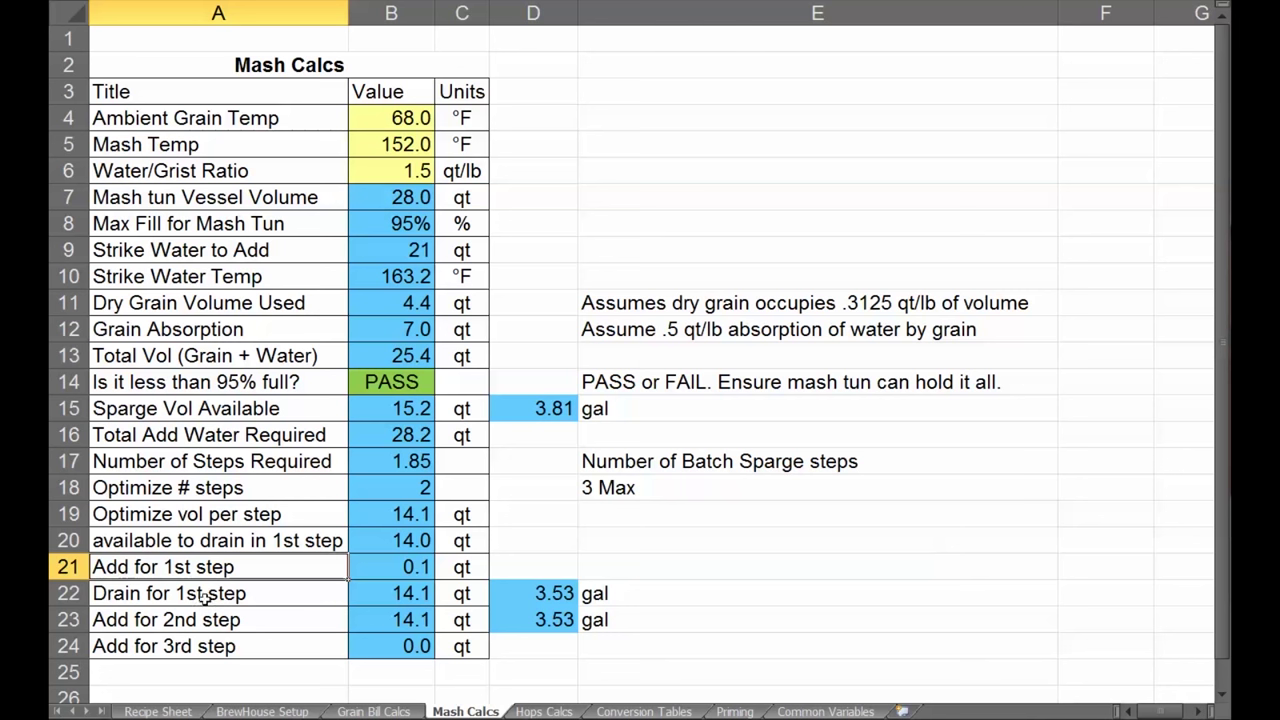
pyautogui.click(396, 567)
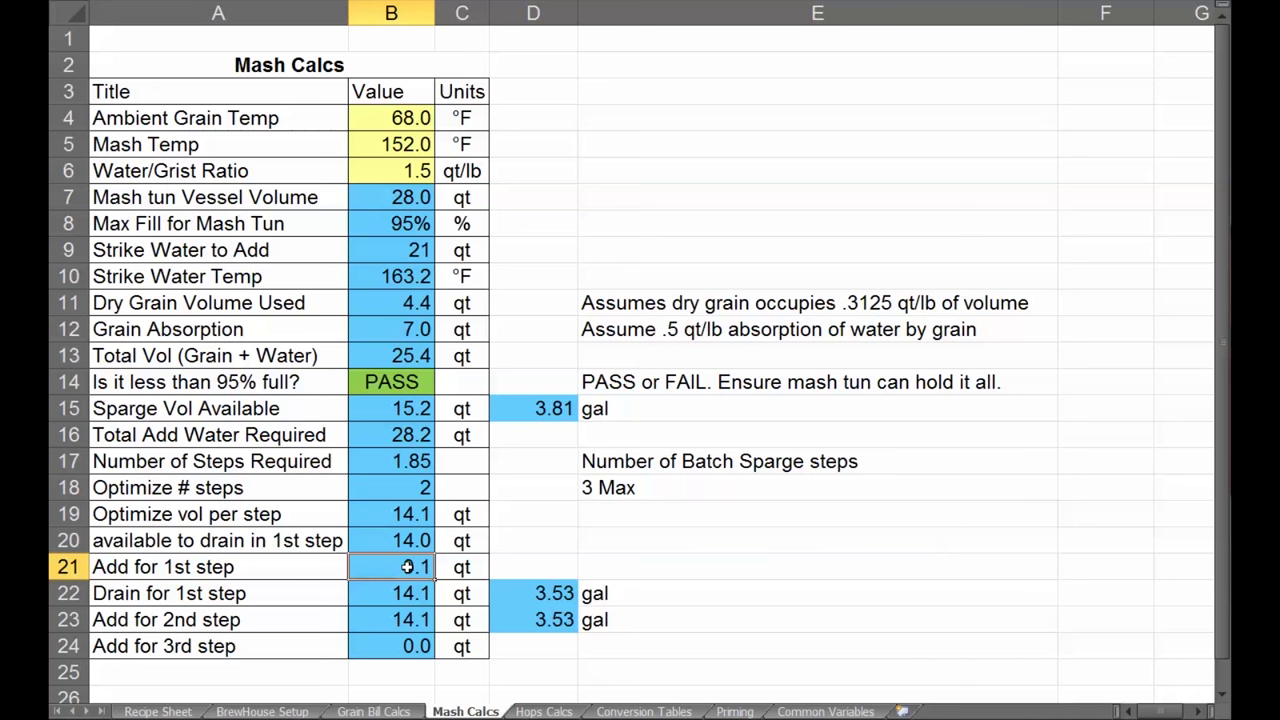
pyautogui.press('Down')
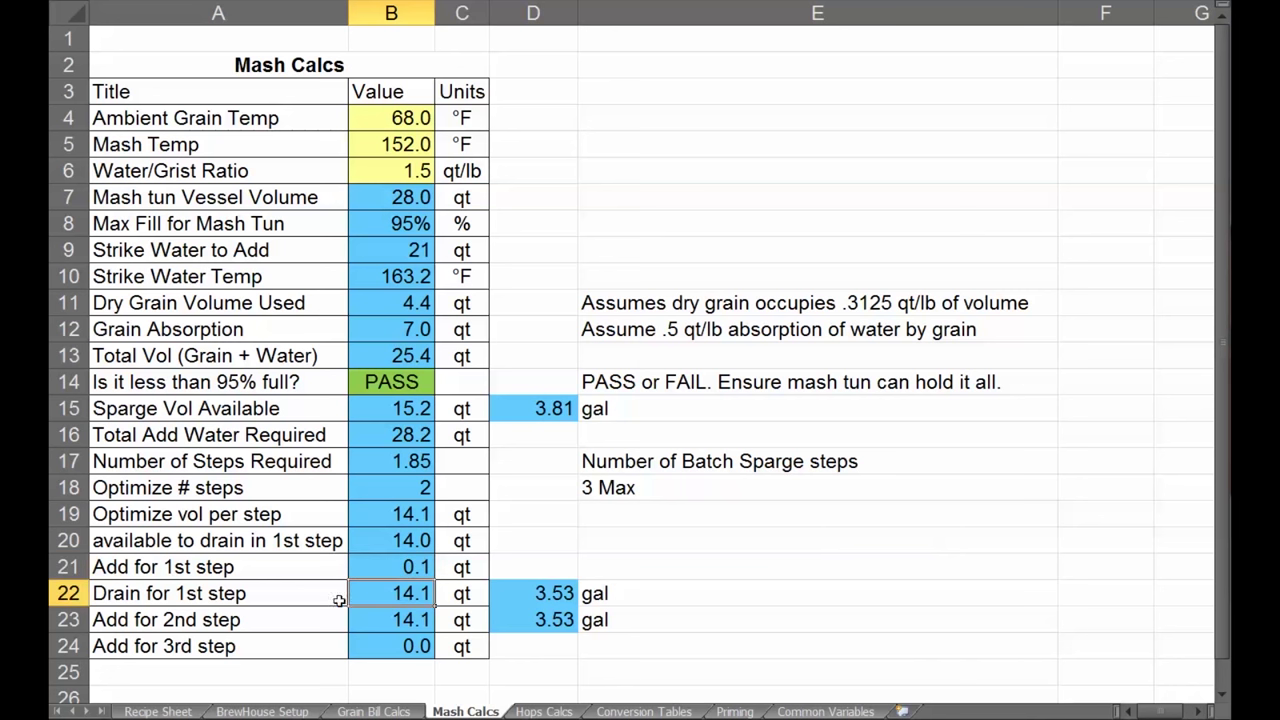
pyautogui.click(73, 592)
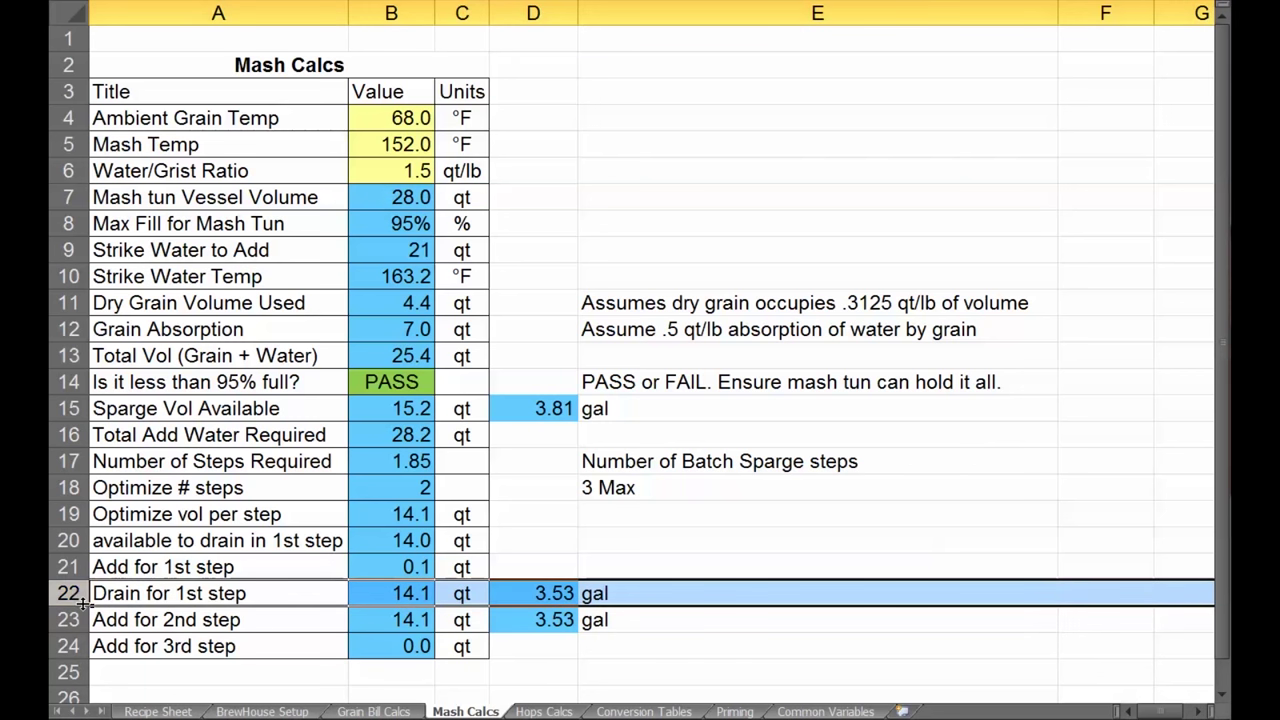
pyautogui.click(76, 621)
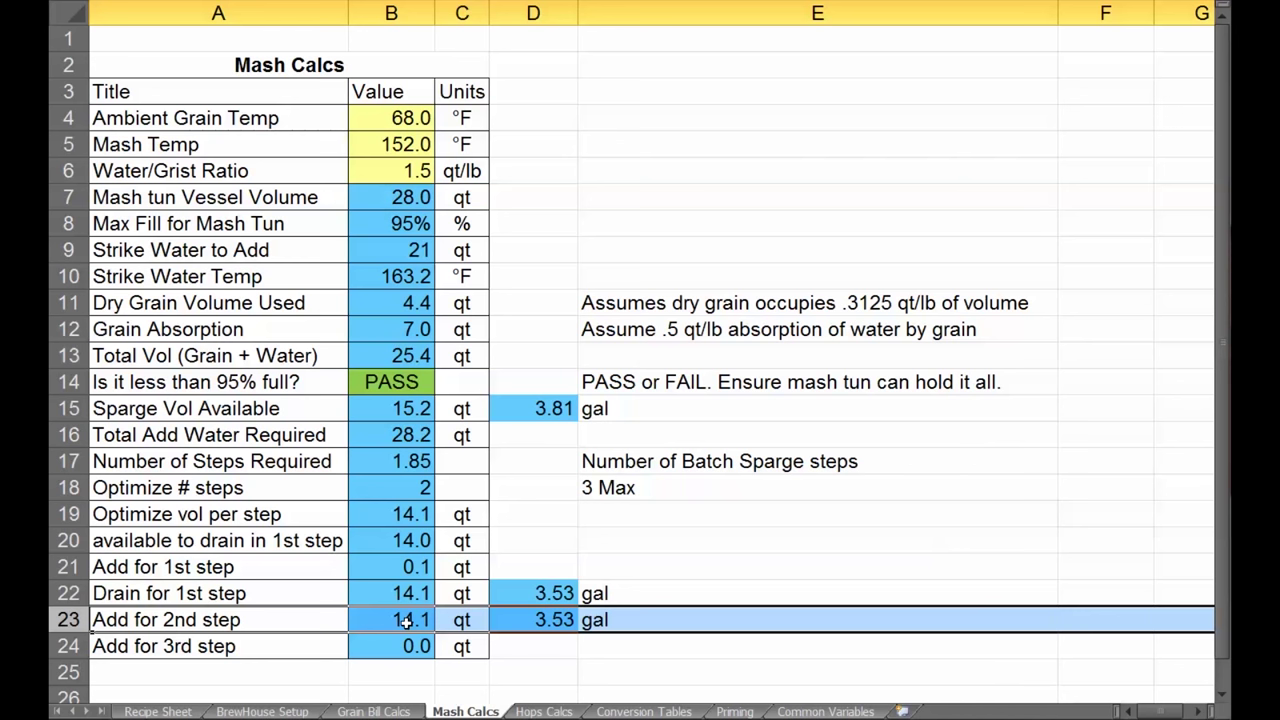
pyautogui.moveTo(418, 516); pyautogui.dragTo(405, 618)
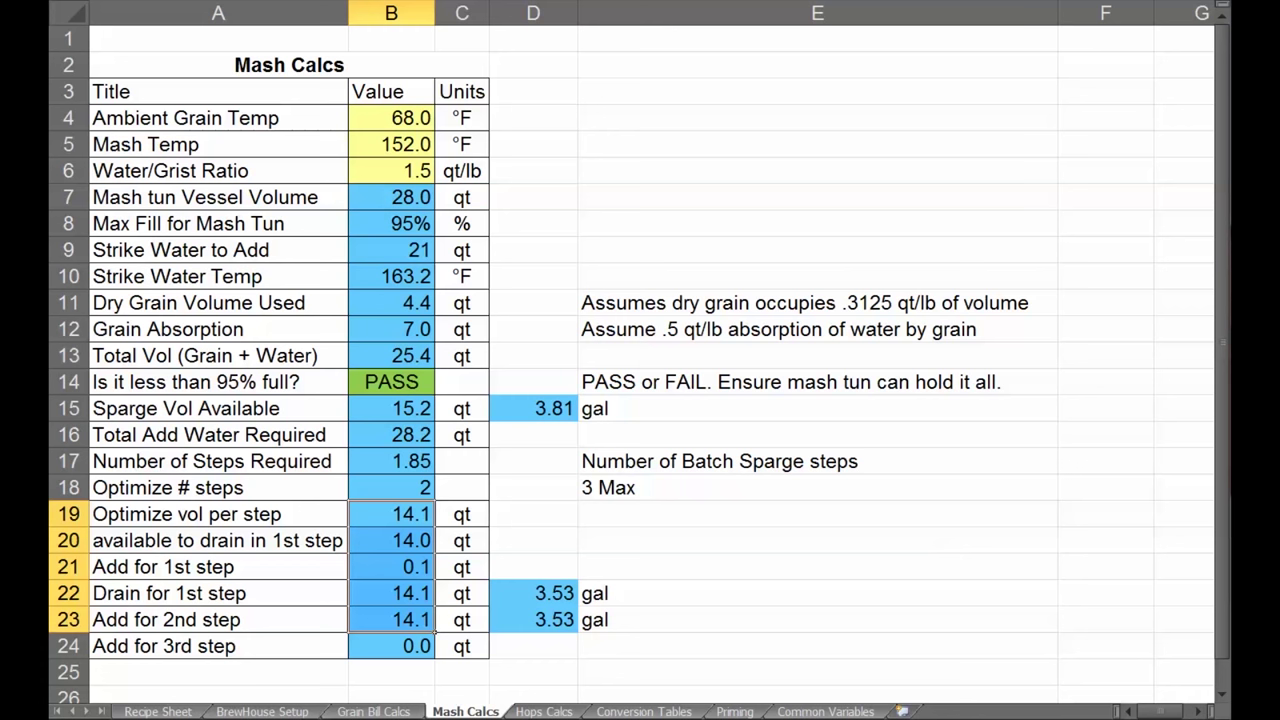
# Open the Hops Calcs sheet and examine the hop addition entry cells and the note on the FWH time entry.
pyautogui.click(543, 711)
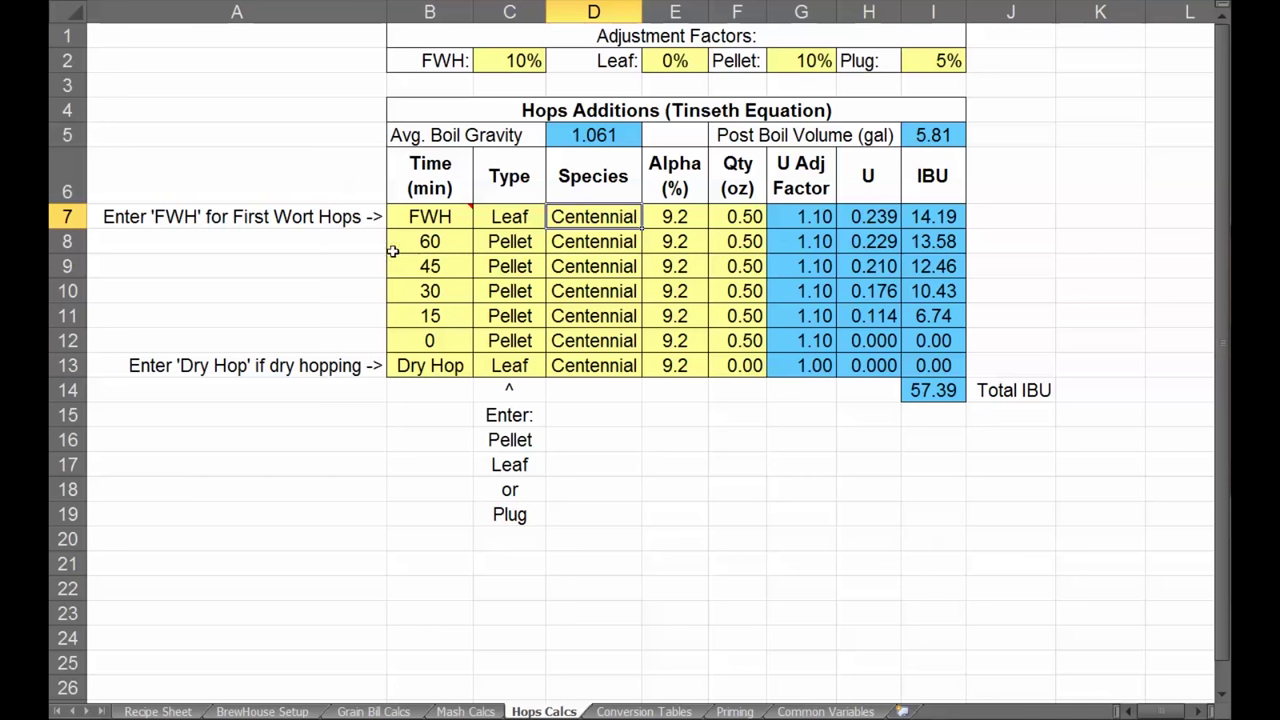
pyautogui.moveTo(436, 213)
pyautogui.moveTo(436, 215); pyautogui.dragTo(731, 365)
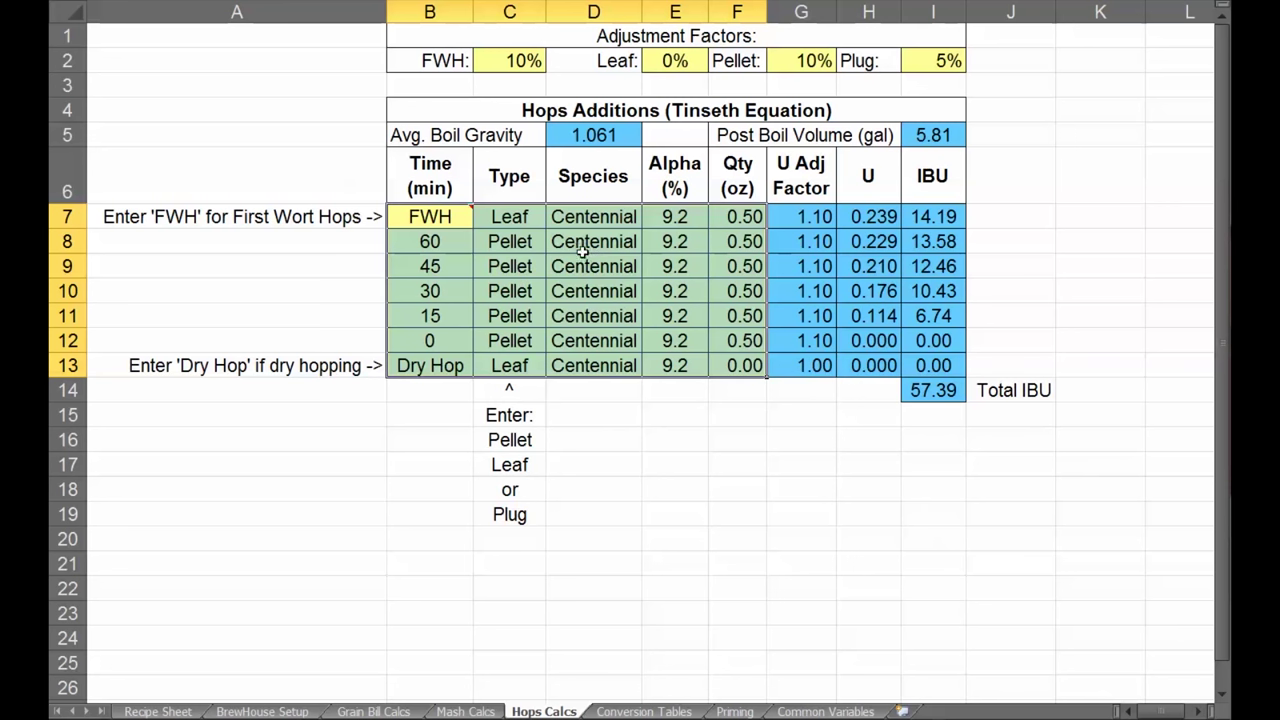
pyautogui.click(446, 246)
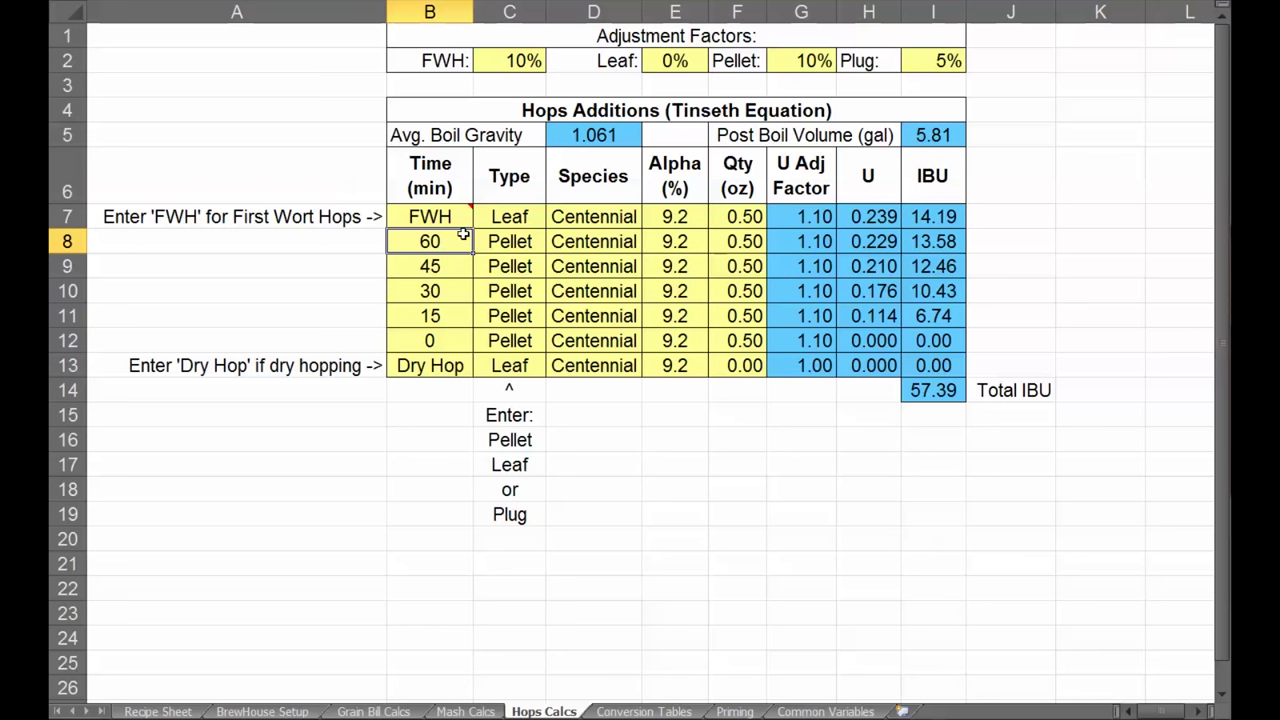
pyautogui.moveTo(445, 228)
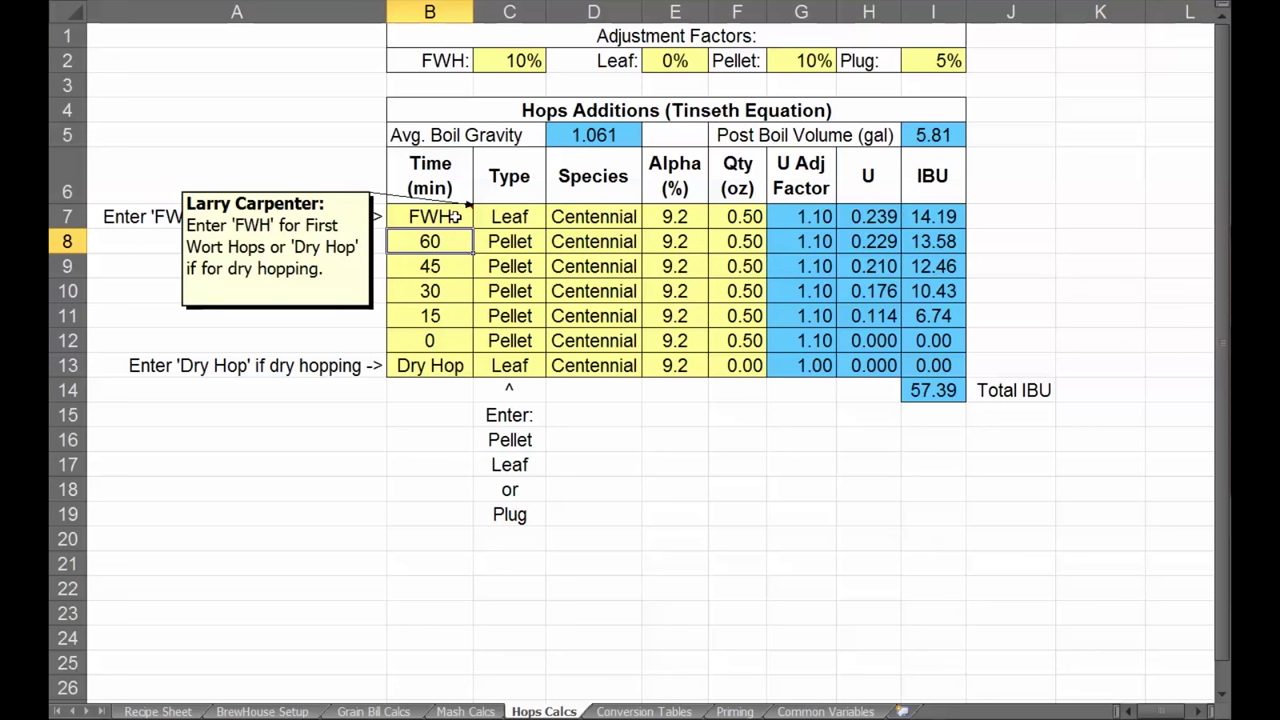
pyautogui.click(455, 216)
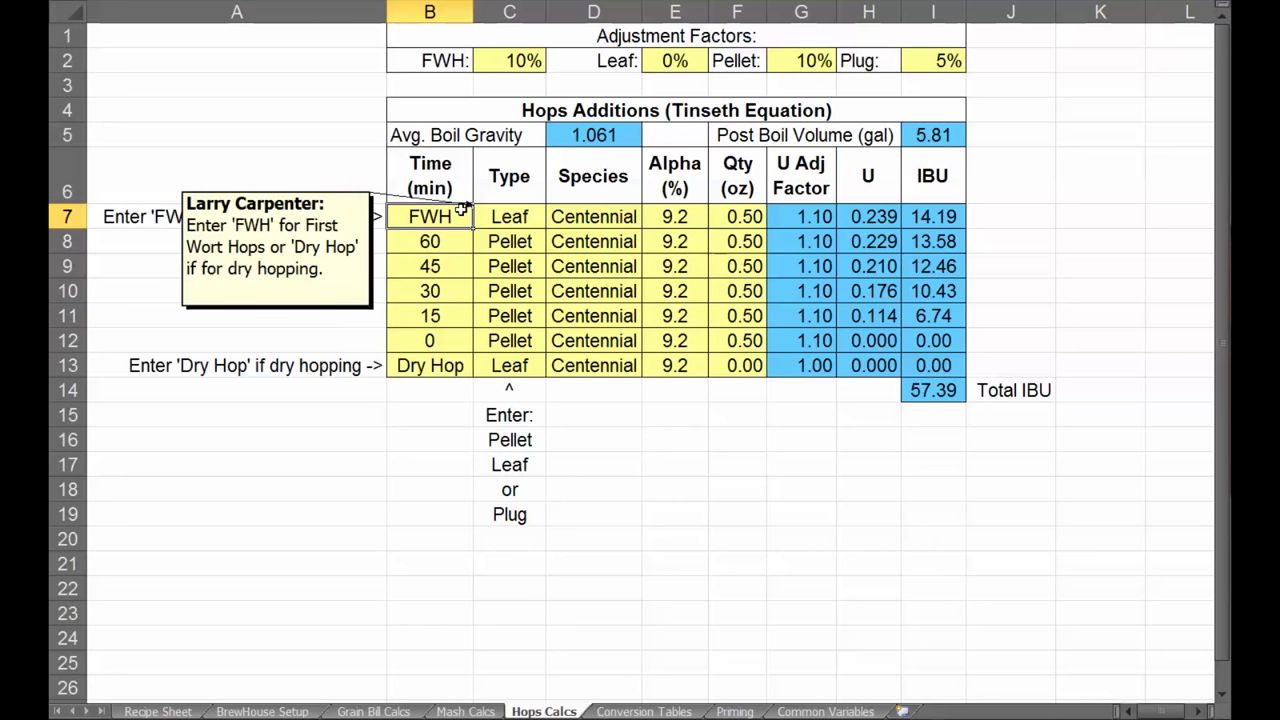
pyautogui.click(521, 216)
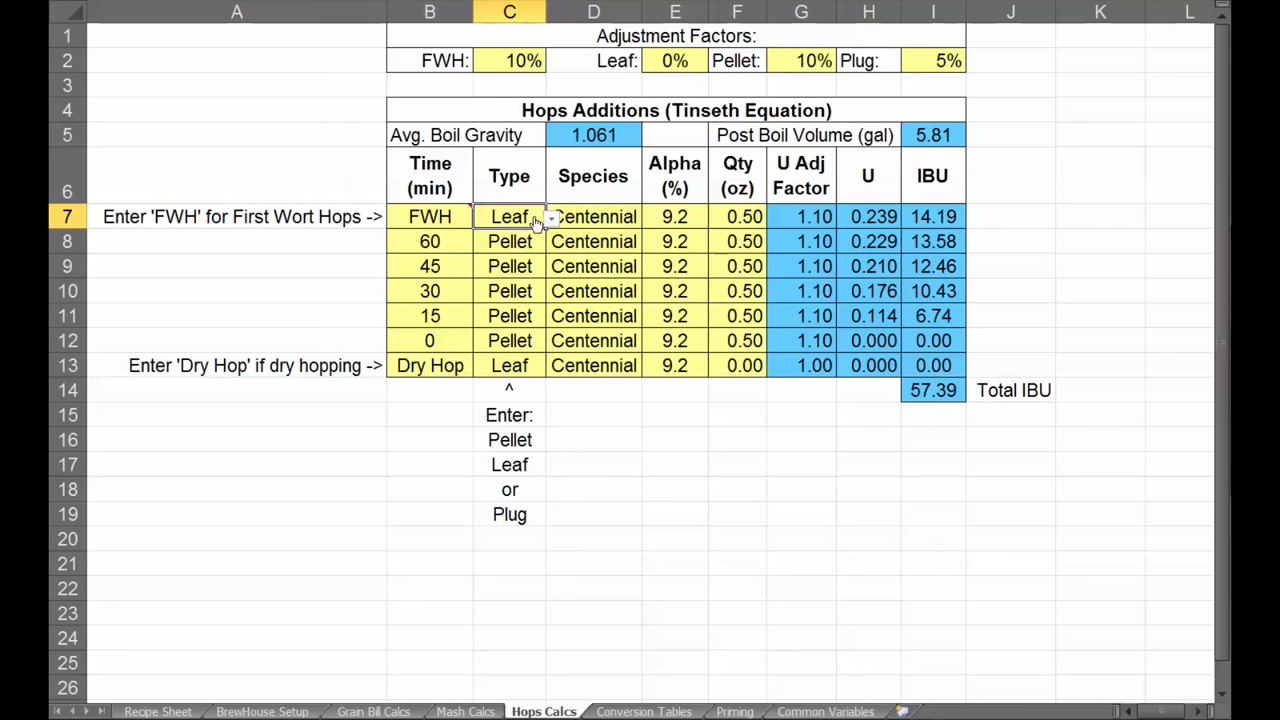
pyautogui.click(434, 217)
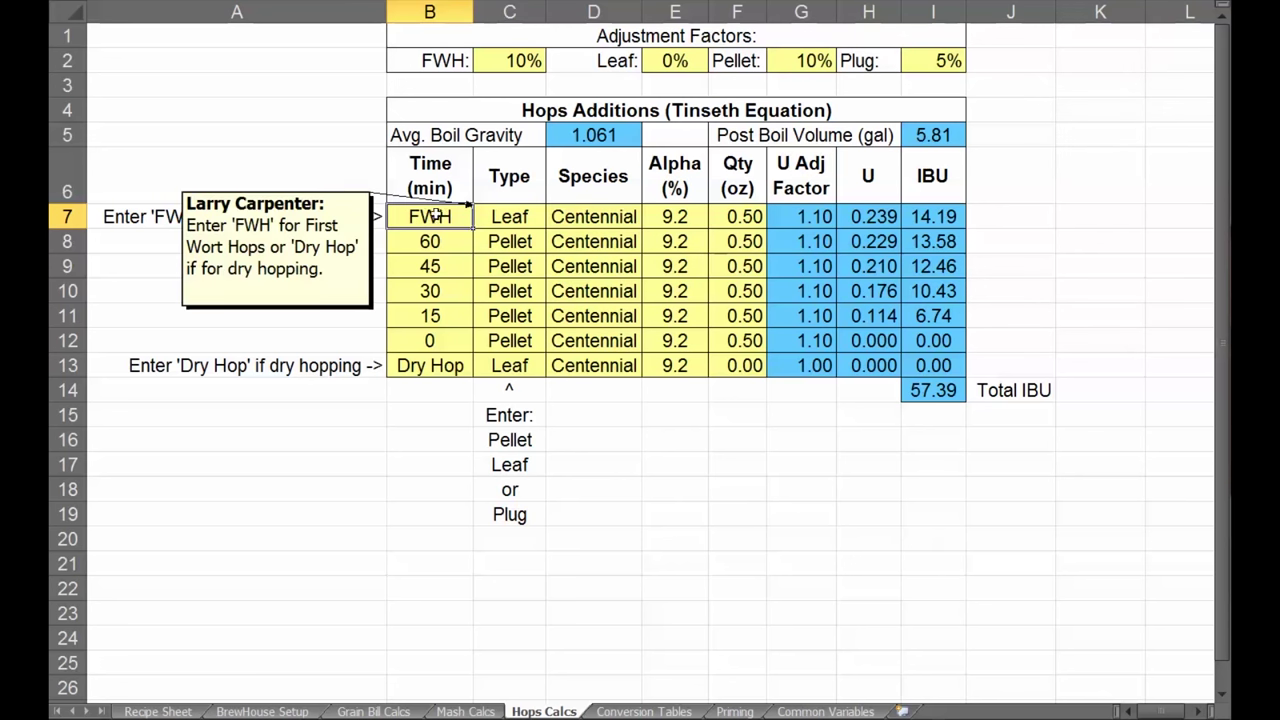
# Examine the hop addition times from the 60-minute row down through the Dry Hop row.
pyautogui.click(444, 242)
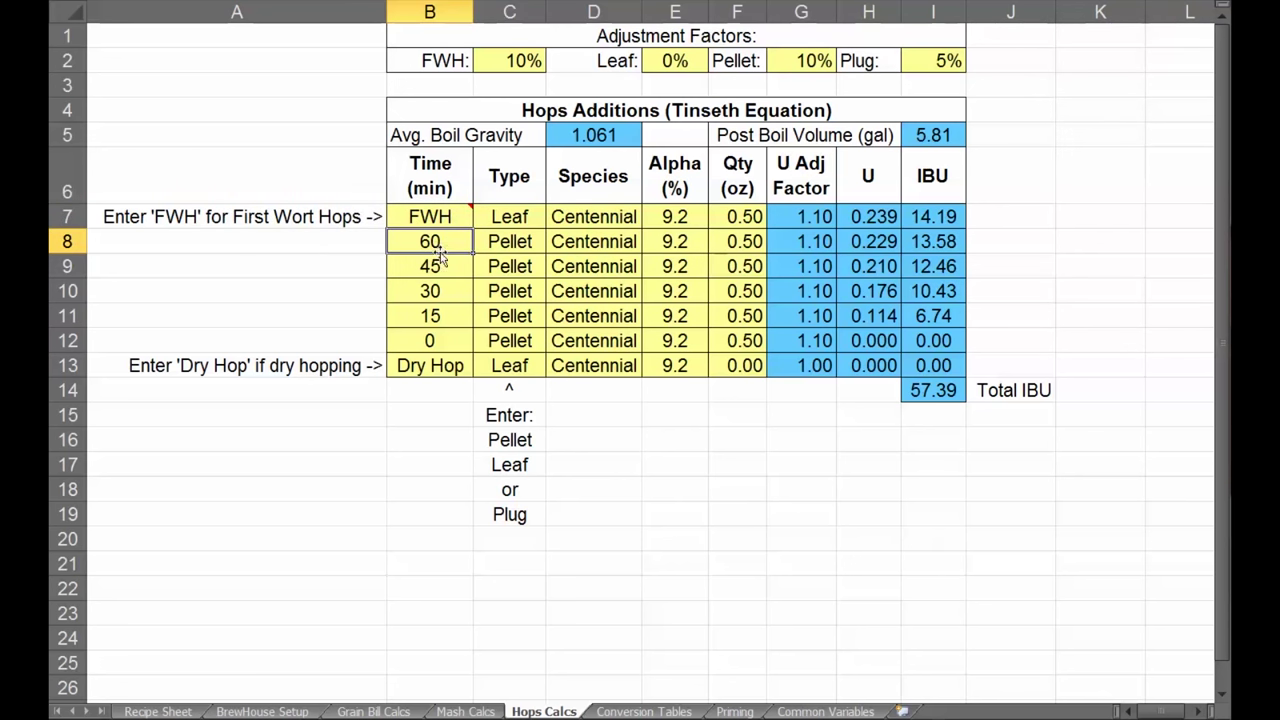
pyautogui.click(432, 266)
pyautogui.click(430, 293)
pyautogui.click(430, 318)
pyautogui.click(428, 342)
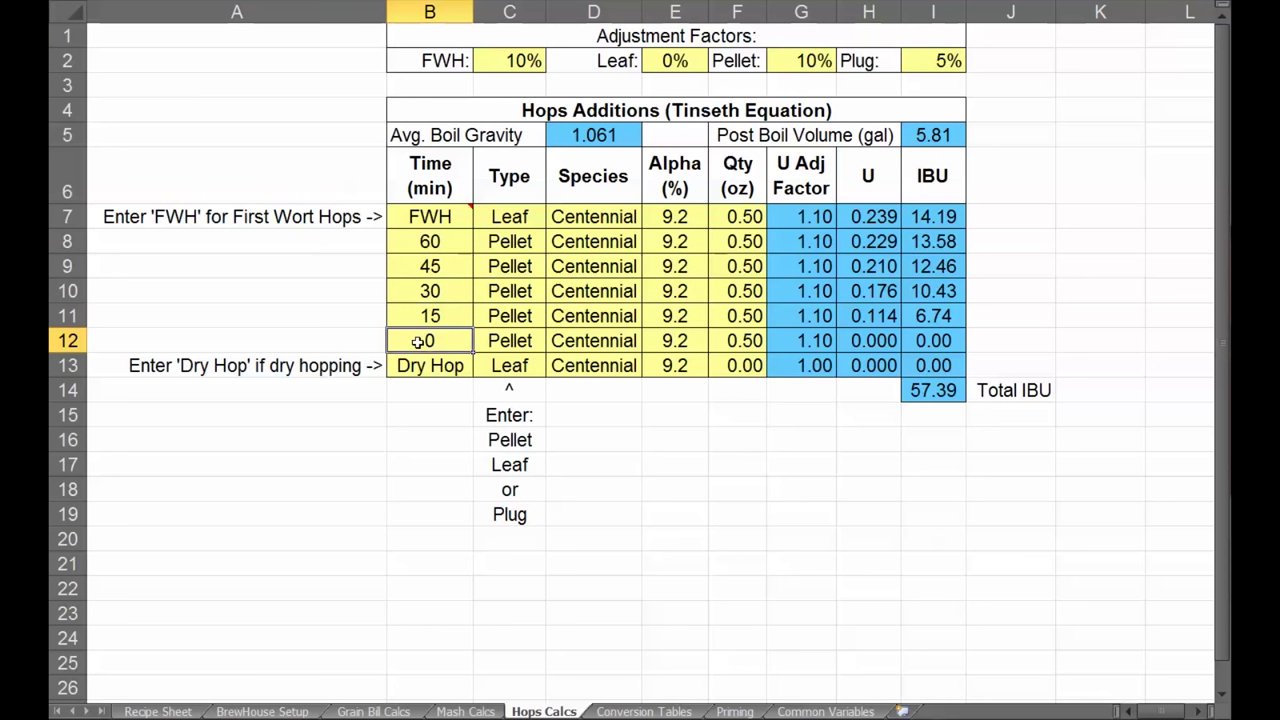
pyautogui.click(463, 372)
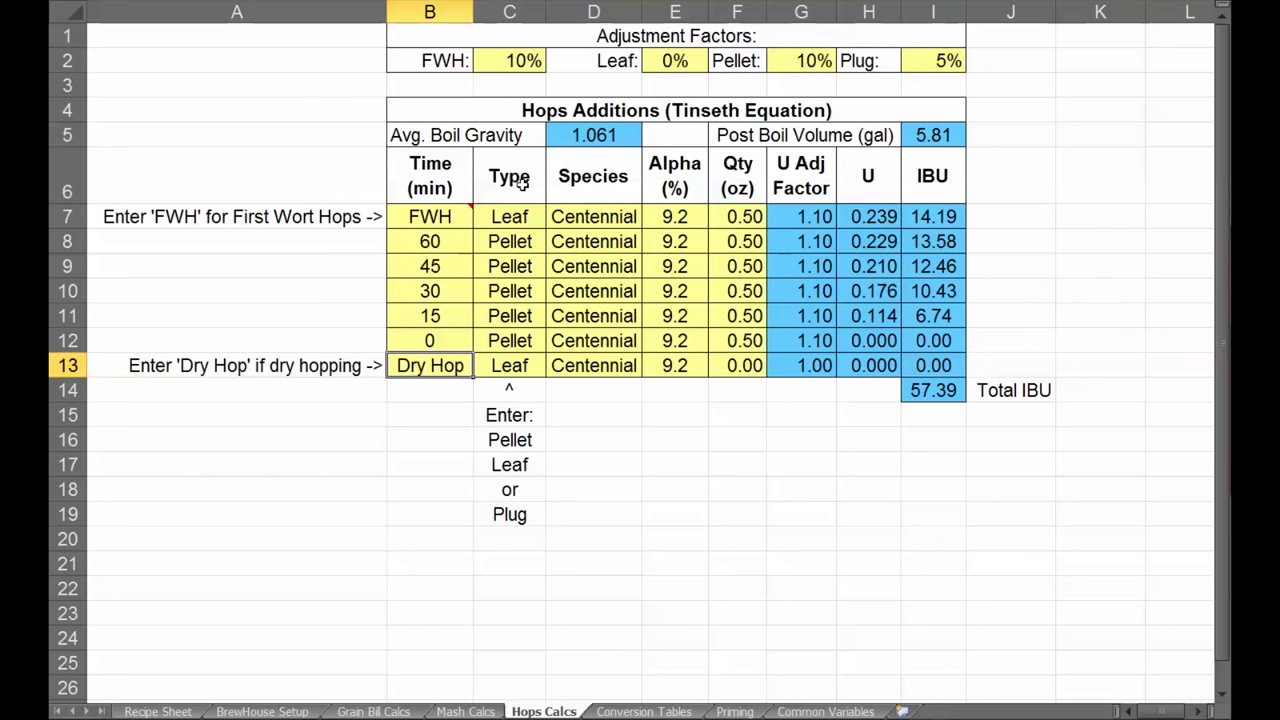
# Try Pellet as the type of the FWH addition, check its IBU, and return the type to Leaf.
pyautogui.click(525, 217)
pyautogui.click(550, 220)
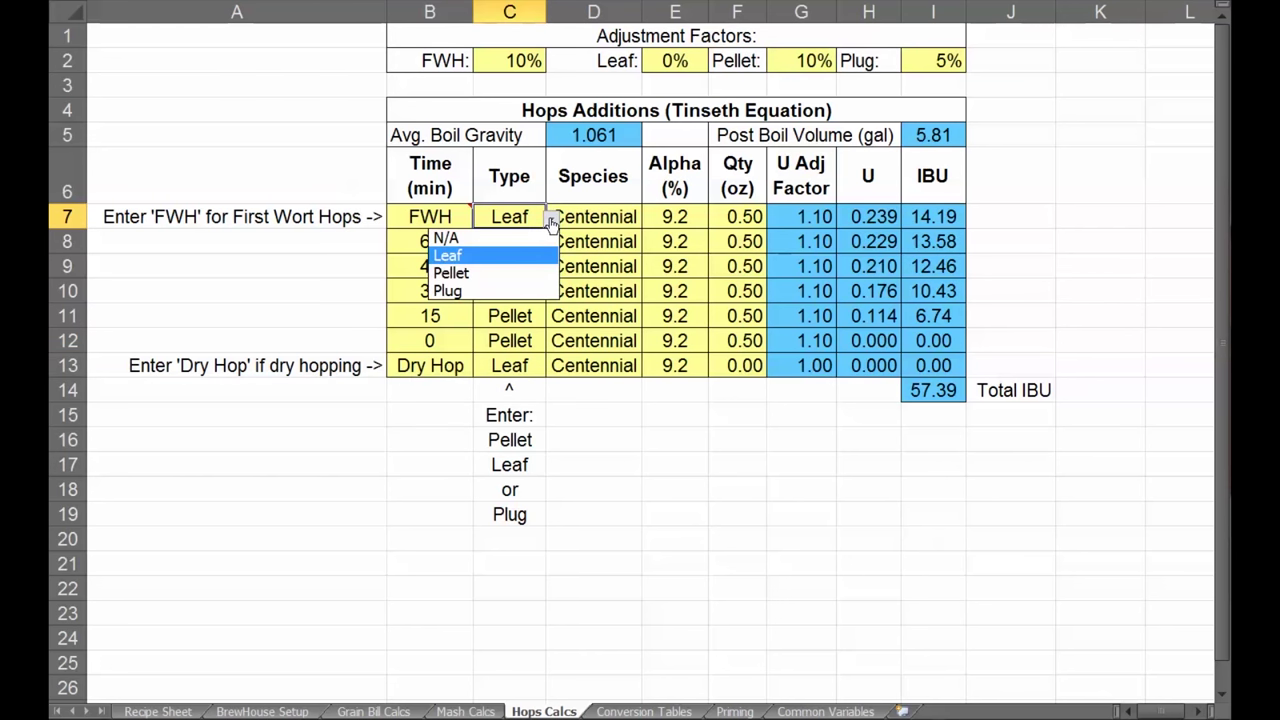
pyautogui.click(451, 272)
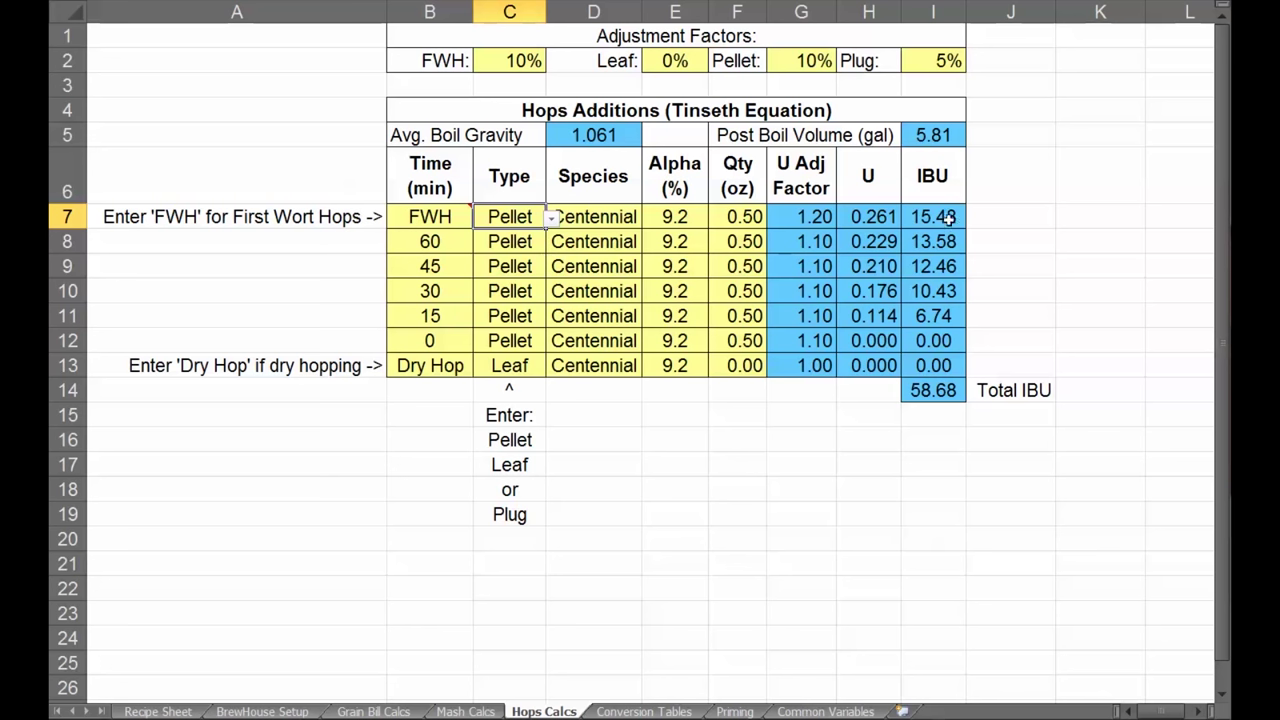
pyautogui.click(552, 218)
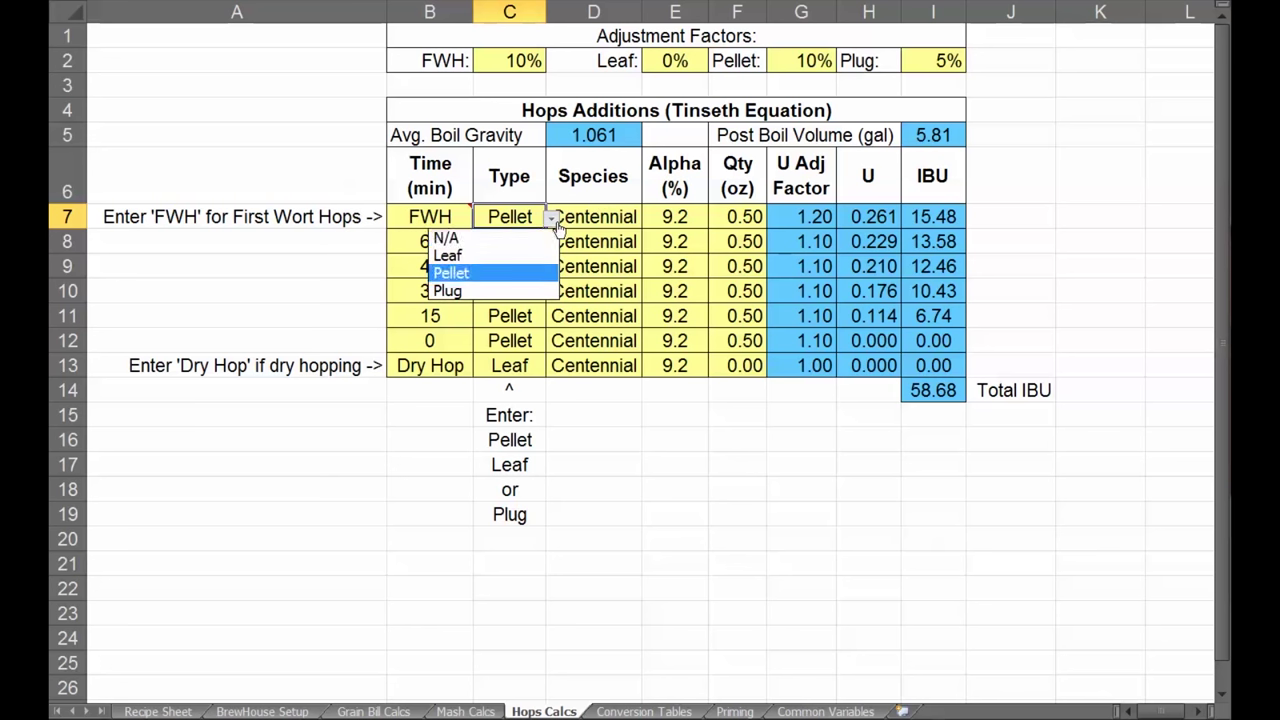
pyautogui.click(483, 260)
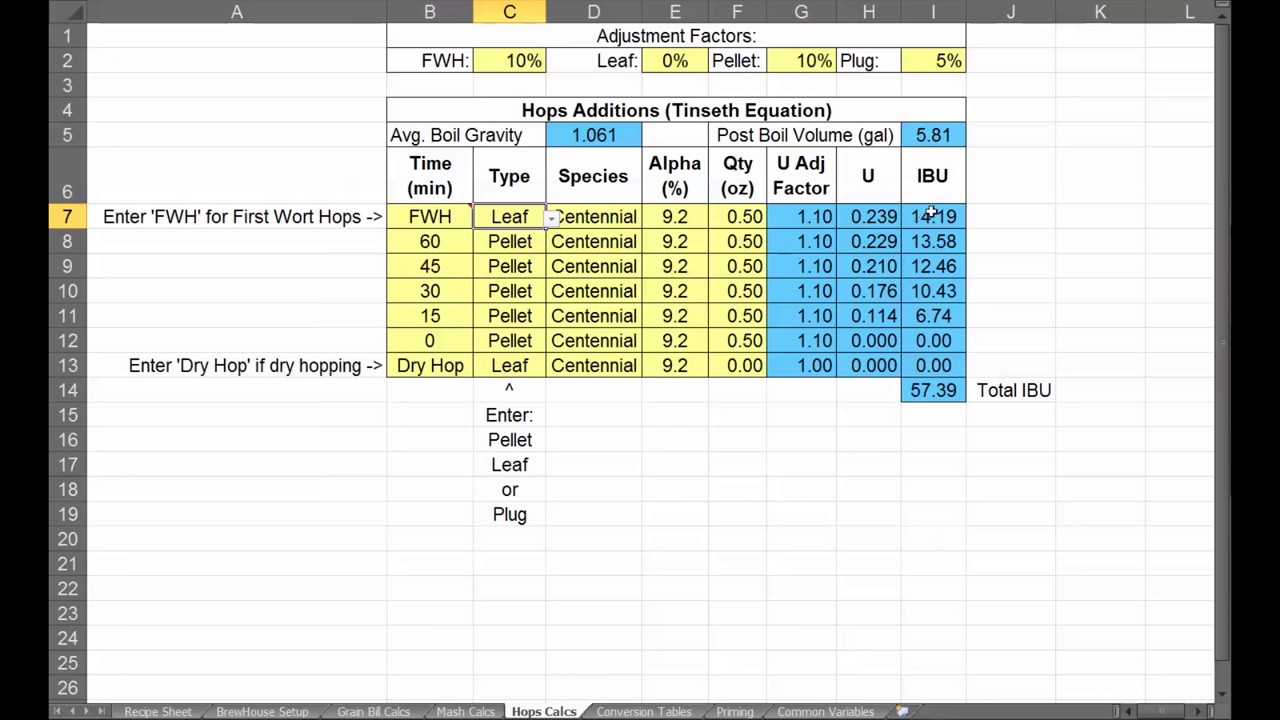
# Try Pellet and Plug as the FWH addition's type, comparing the IBU against Leaf, and restore Leaf.
pyautogui.click(552, 218)
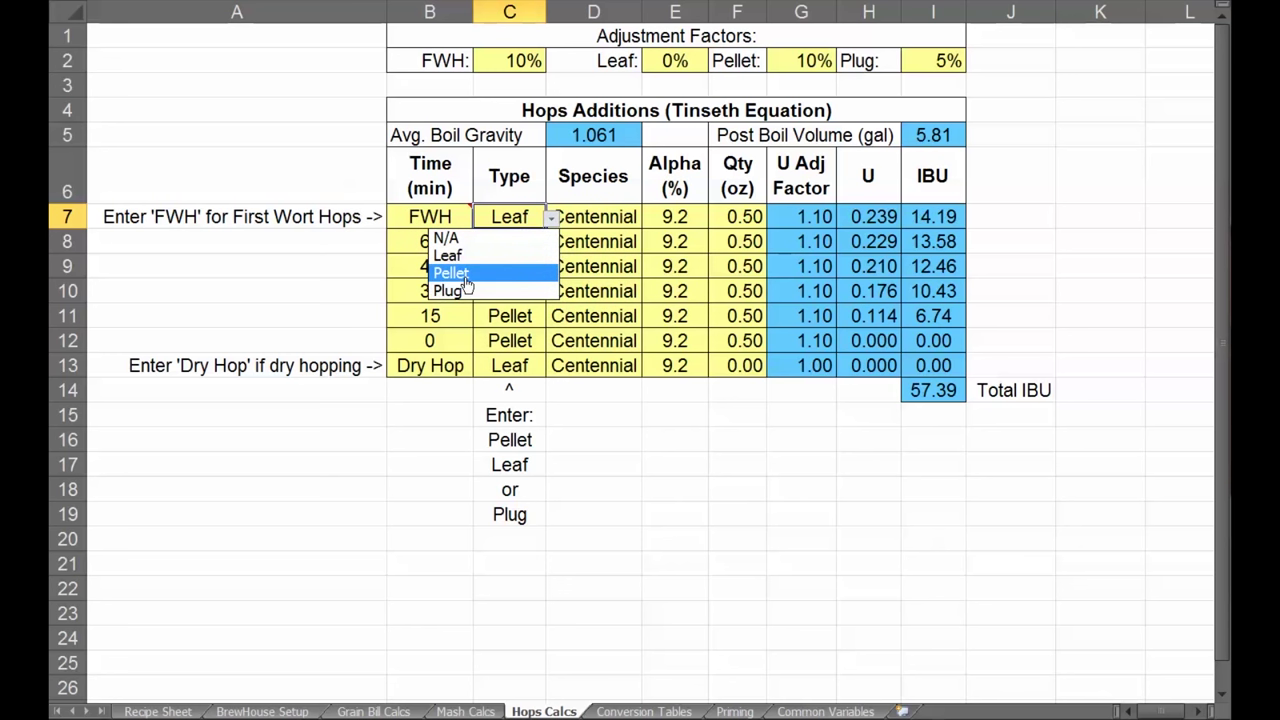
pyautogui.click(466, 273)
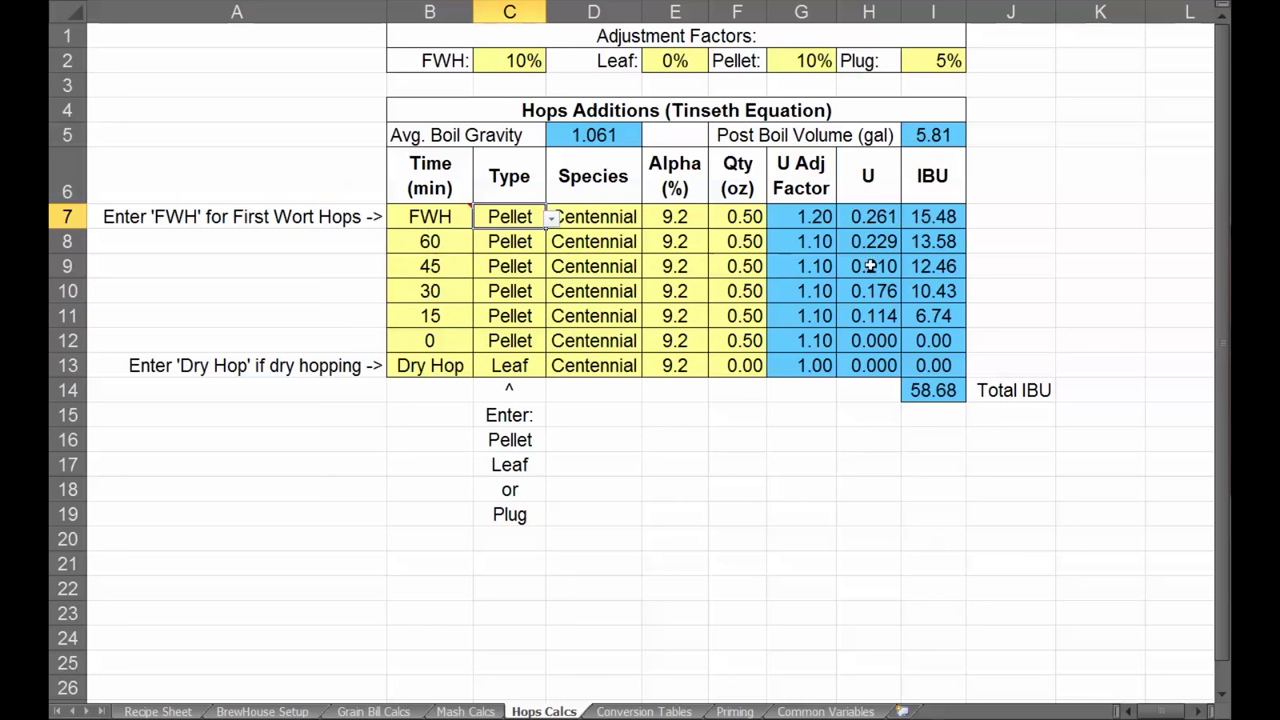
pyautogui.click(552, 218)
pyautogui.click(468, 287)
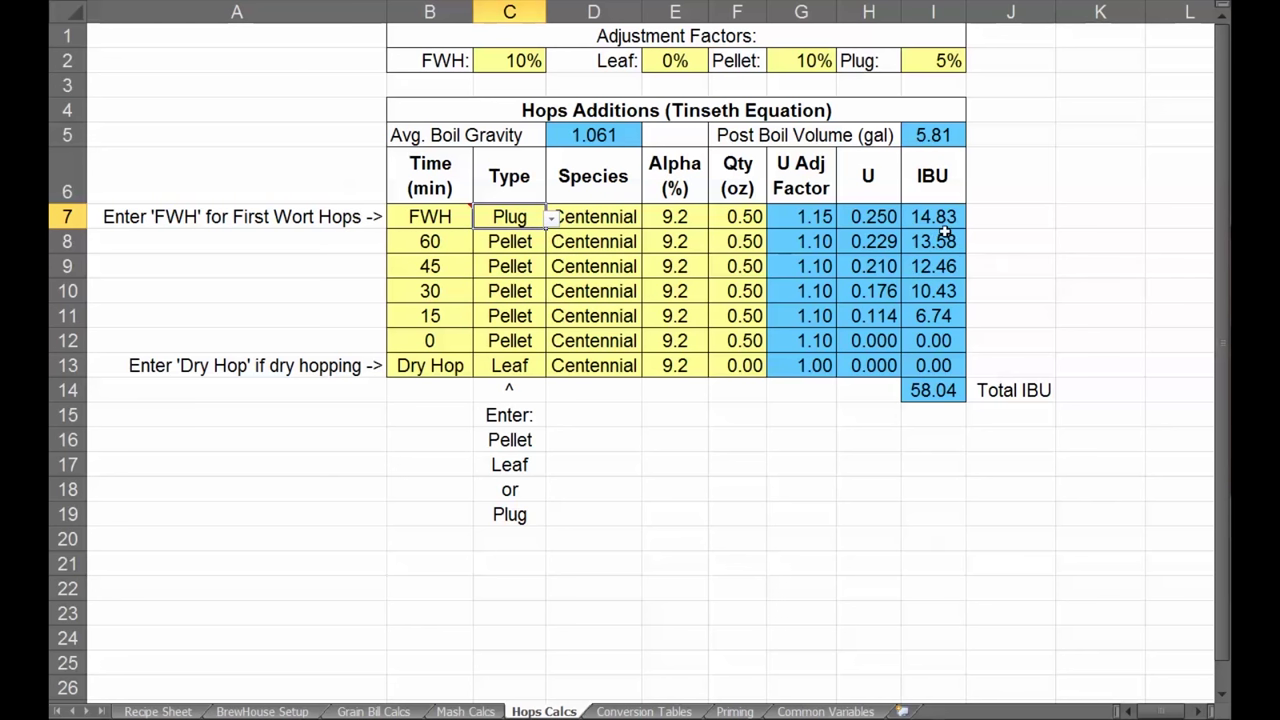
pyautogui.click(552, 218)
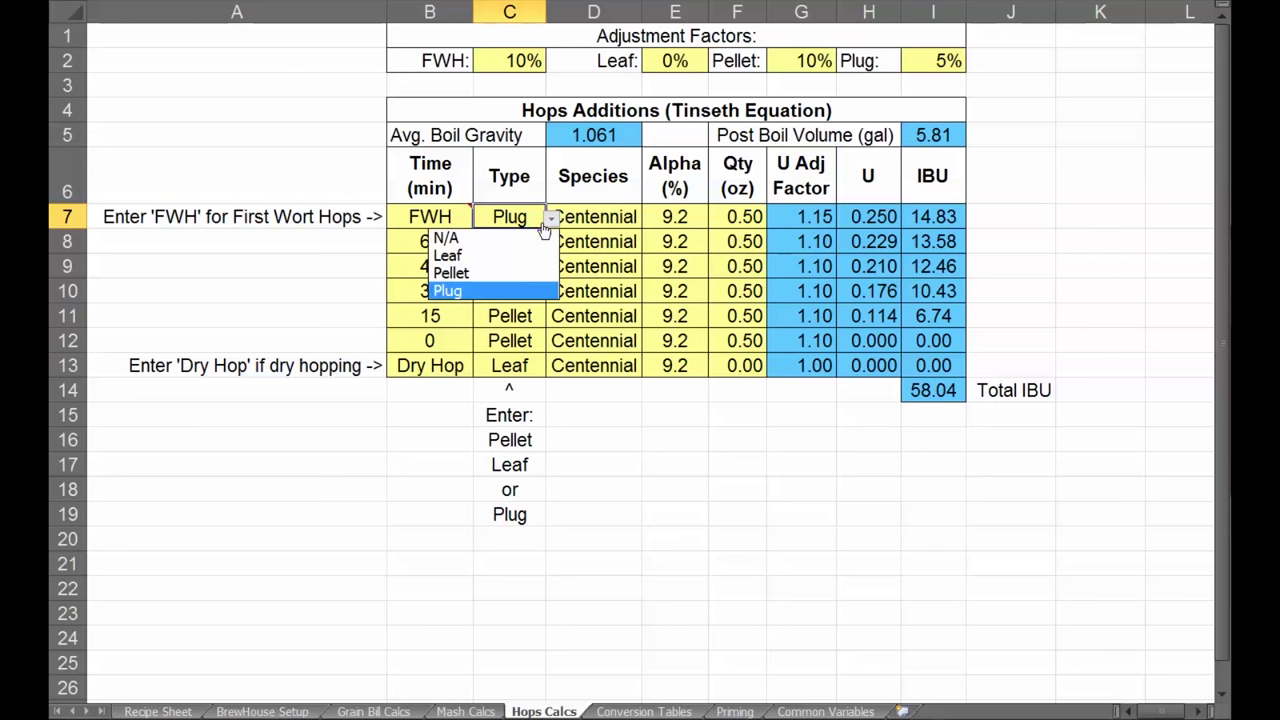
pyautogui.click(504, 257)
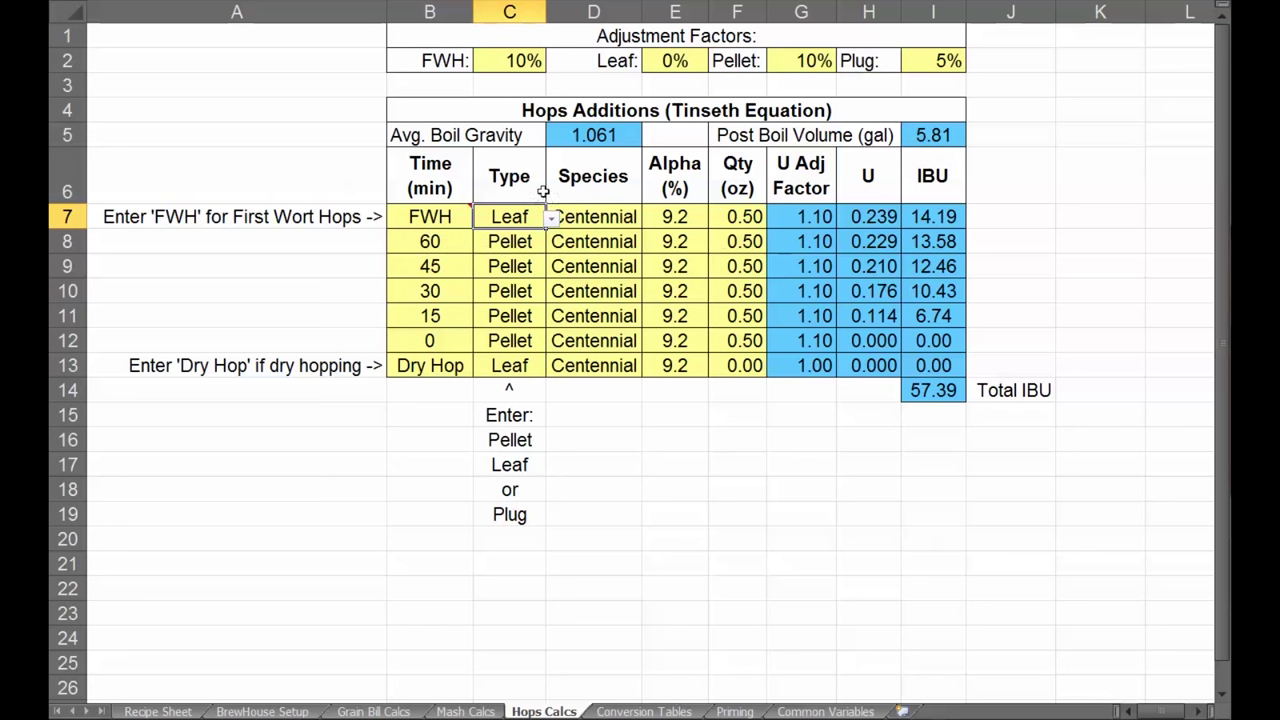
pyautogui.click(956, 217)
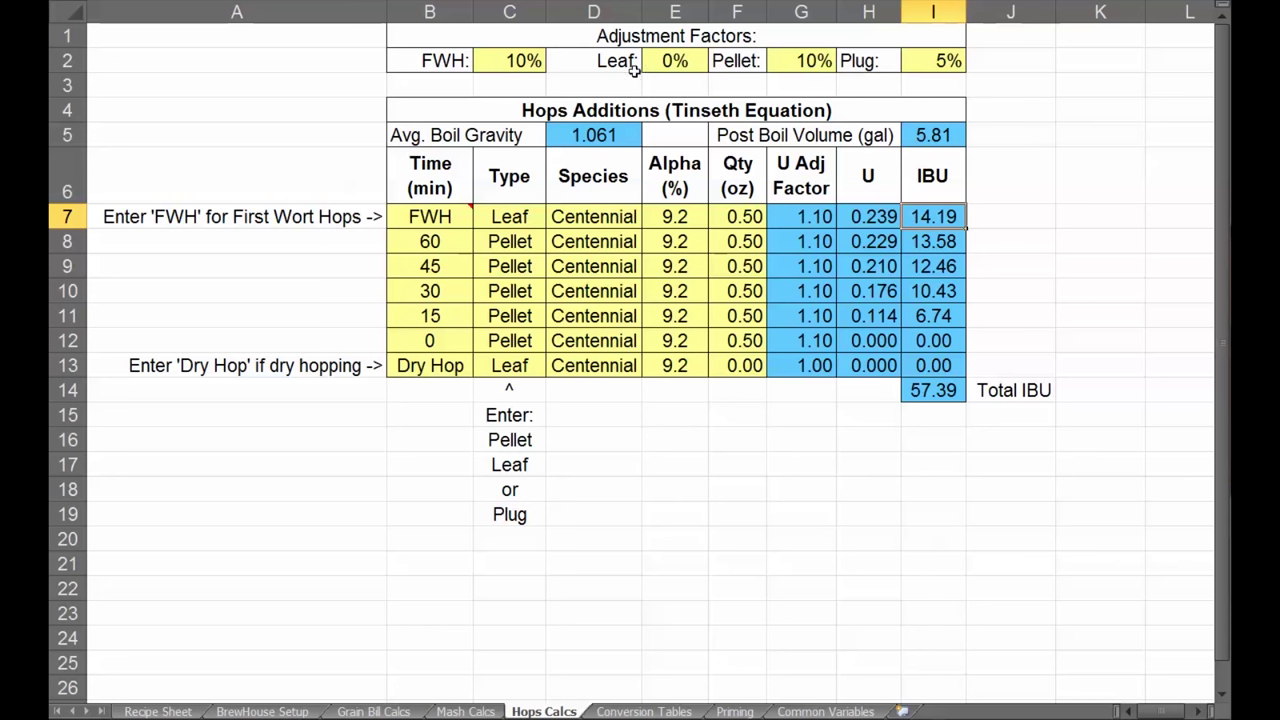
# Examine the utilization adjustment factors for FWH, Leaf, Pellet and Plug hops above the additions table.
pyautogui.click(910, 63)
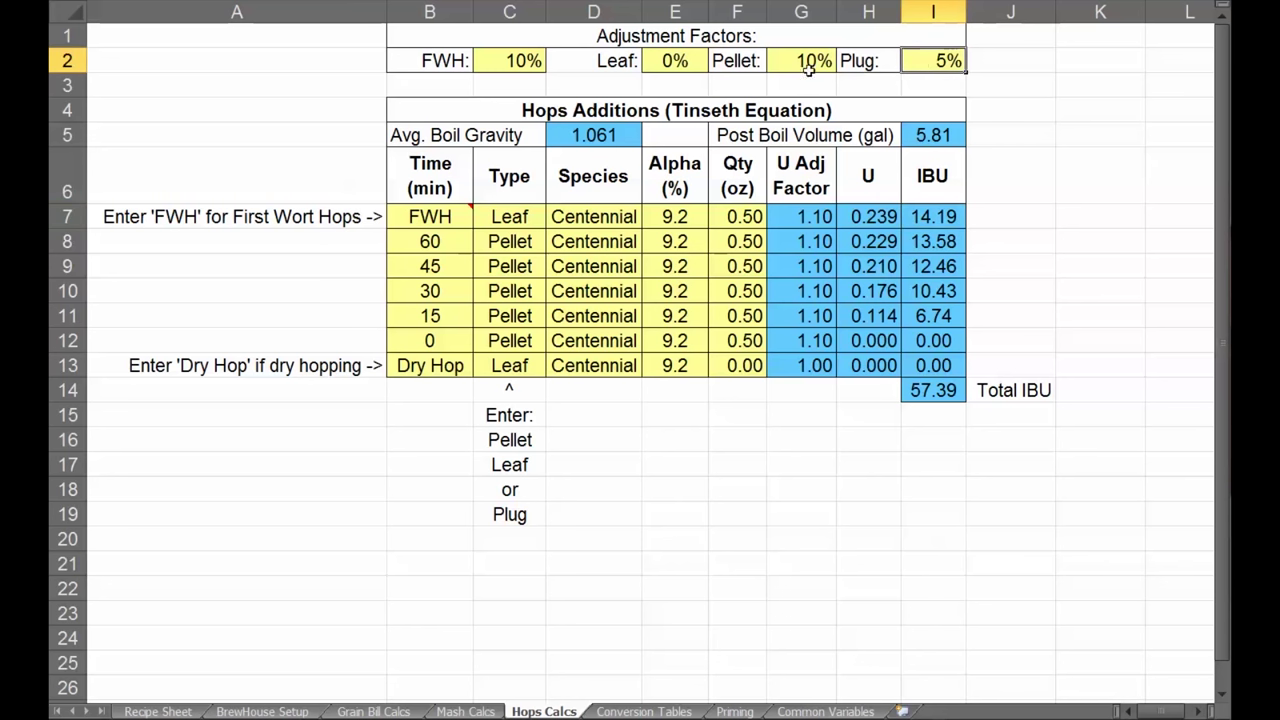
pyautogui.click(507, 61)
pyautogui.click(662, 61)
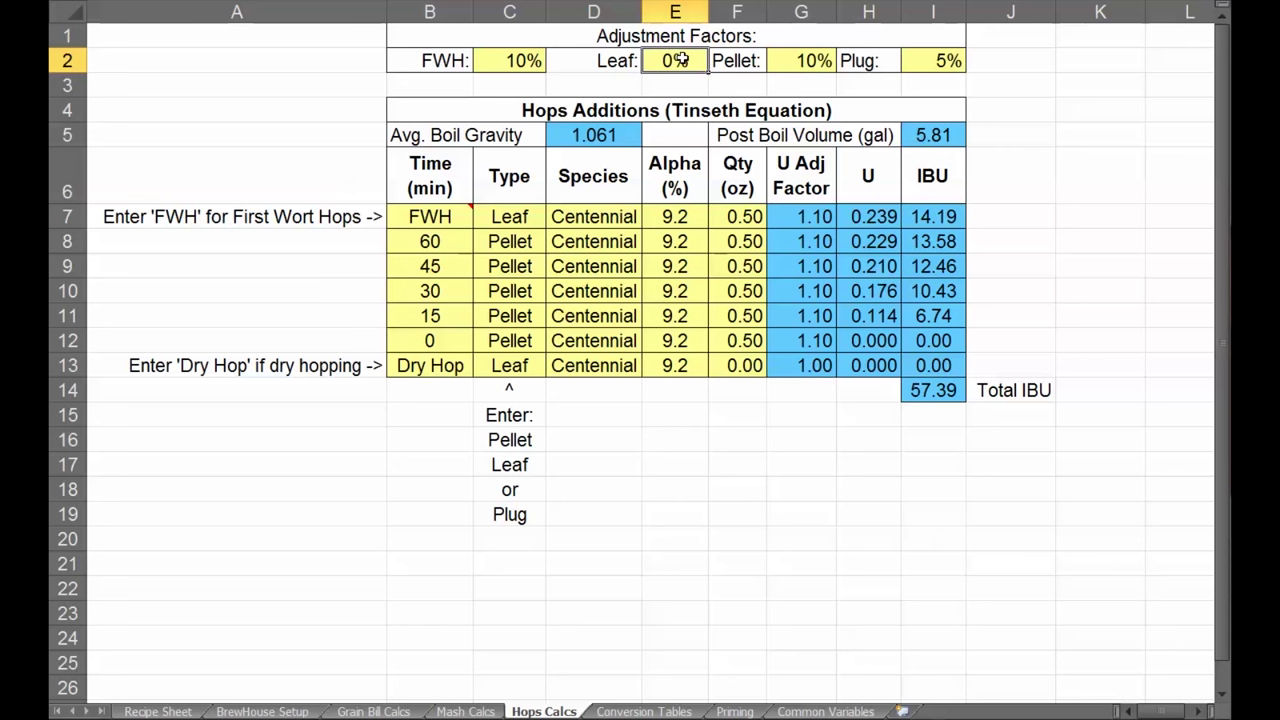
pyautogui.click(826, 62)
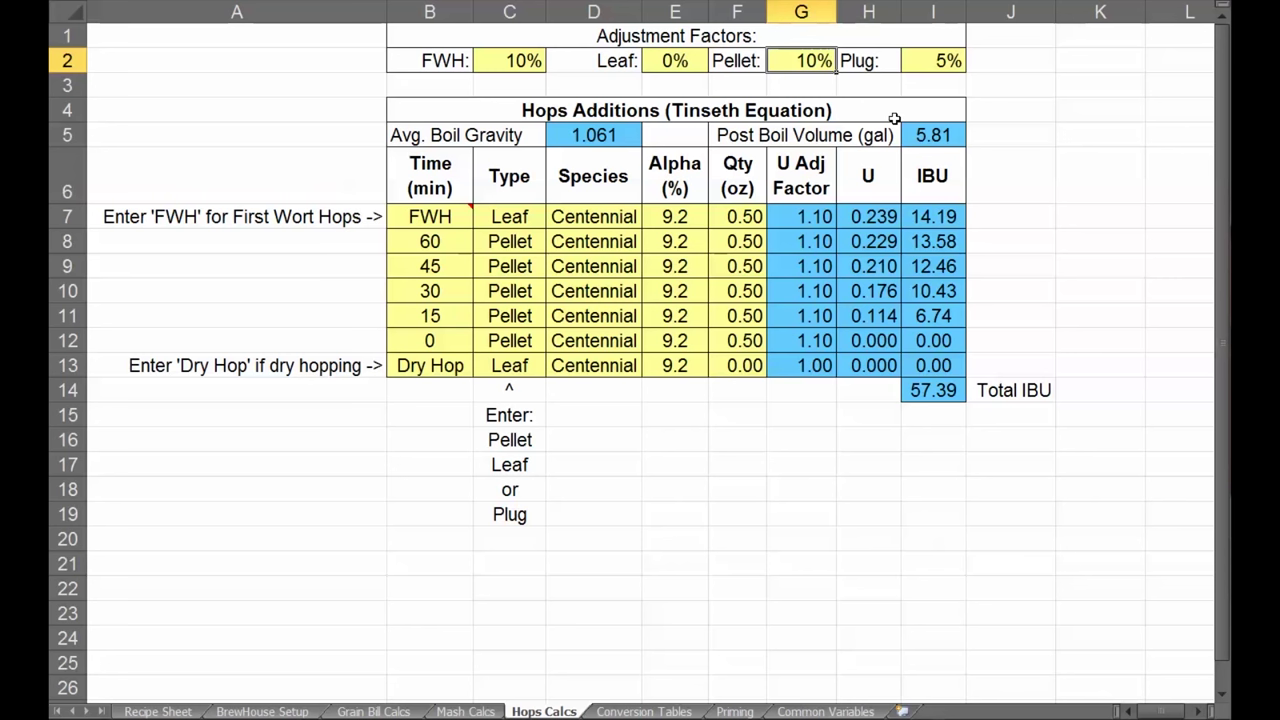
pyautogui.click(934, 57)
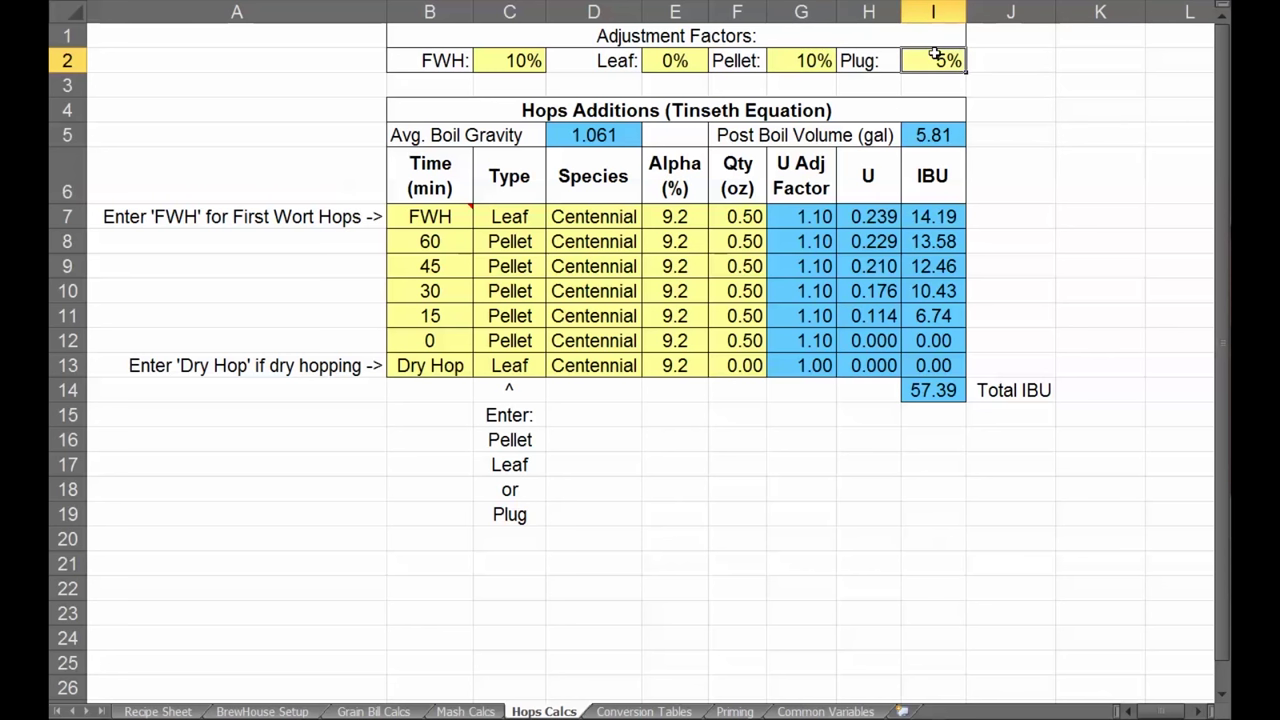
pyautogui.click(517, 62)
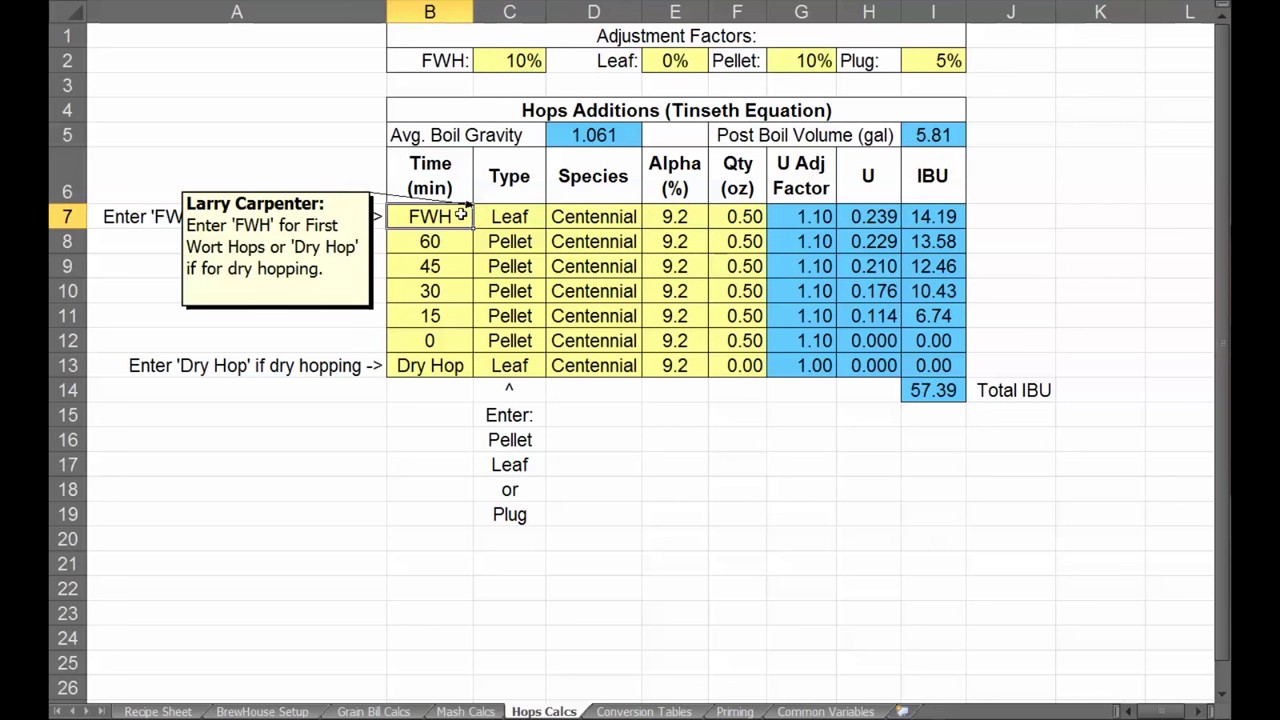
# Review the Type choices for the hop additions and the Species entries in all seven rows.
pyautogui.click(495, 217)
pyautogui.click(510, 242)
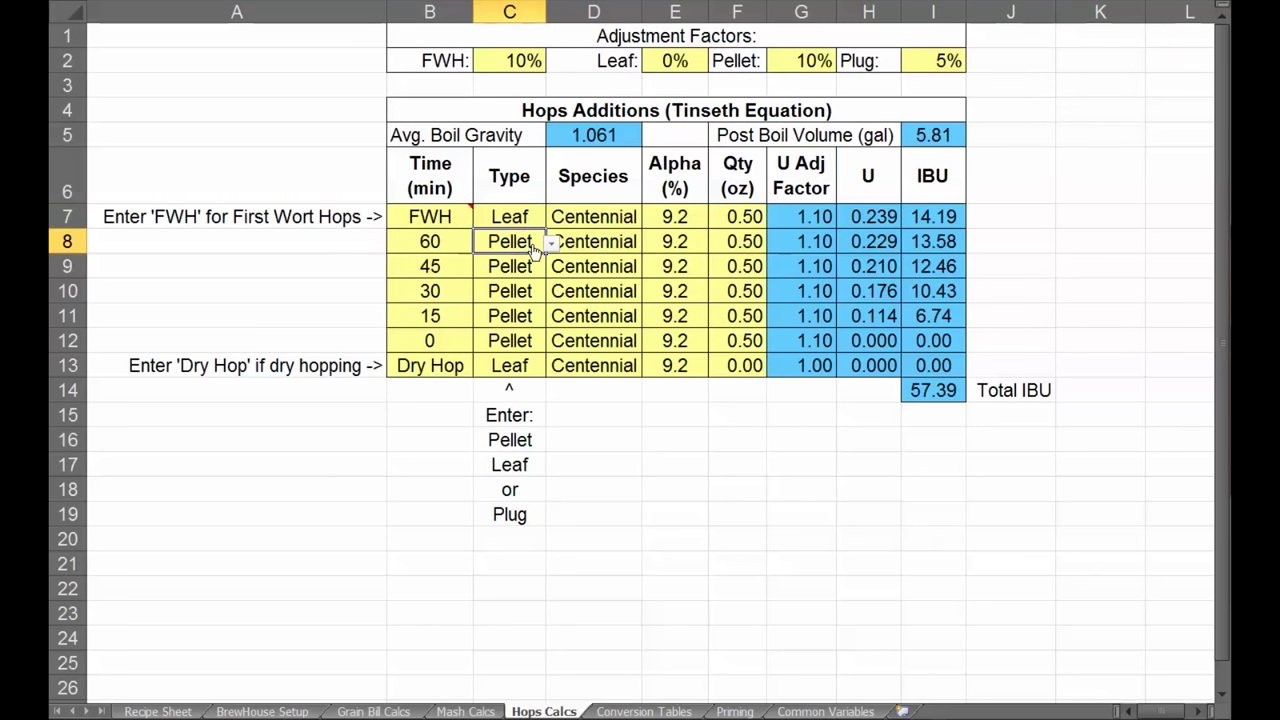
pyautogui.click(551, 242)
pyautogui.click(514, 294)
pyautogui.click(630, 221)
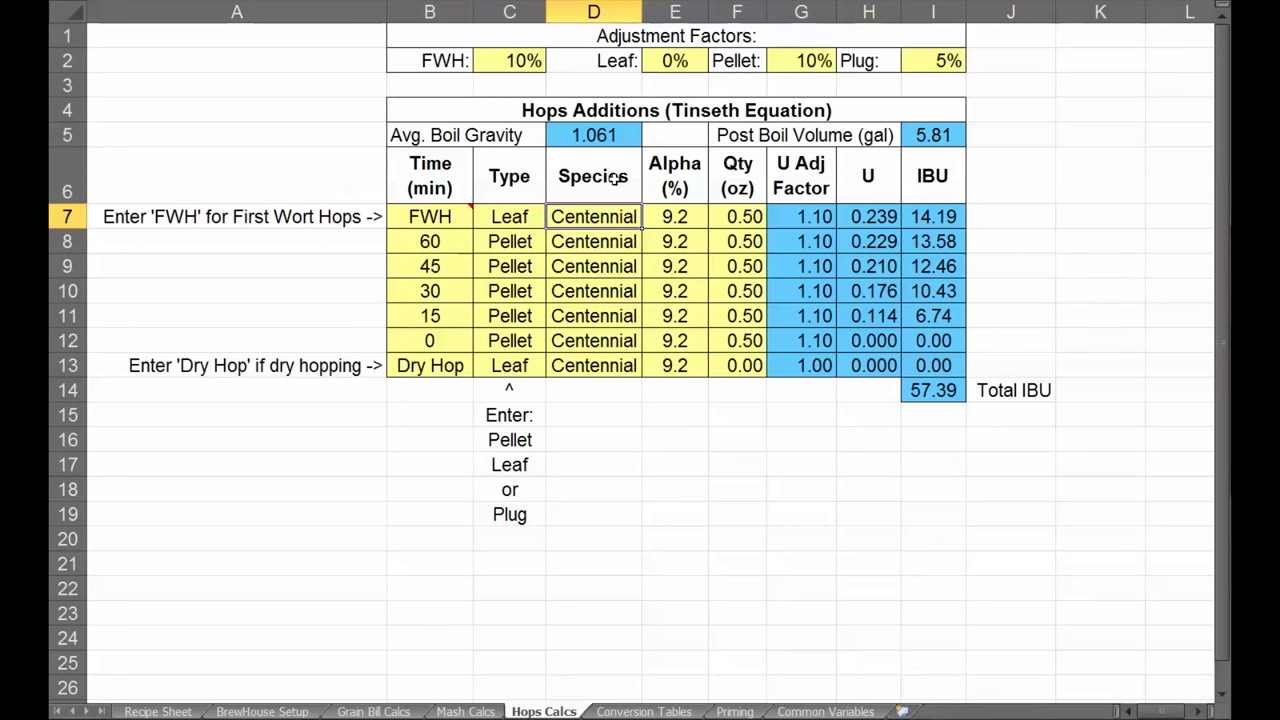
pyautogui.moveTo(607, 222); pyautogui.dragTo(599, 365)
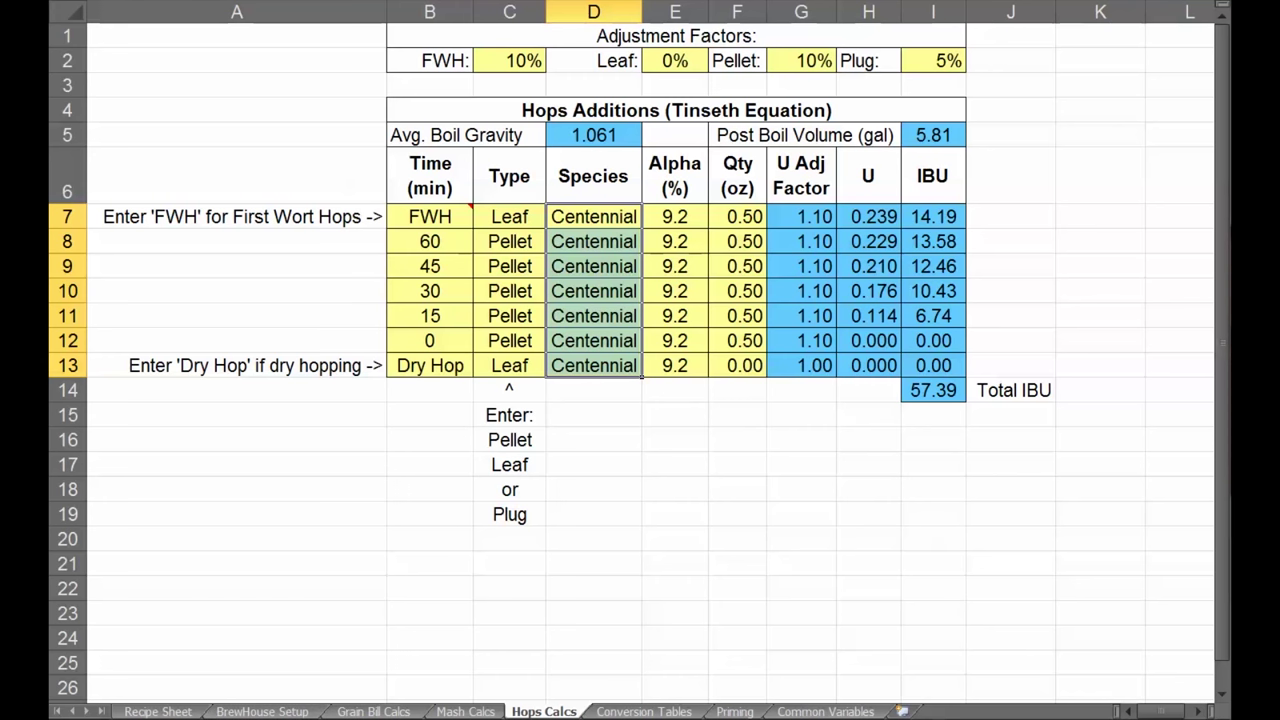
# Check the Hop Bill & Schedule on the Recipe Sheet against the entries in the Hops Calcs additions table.
pyautogui.click(145, 711)
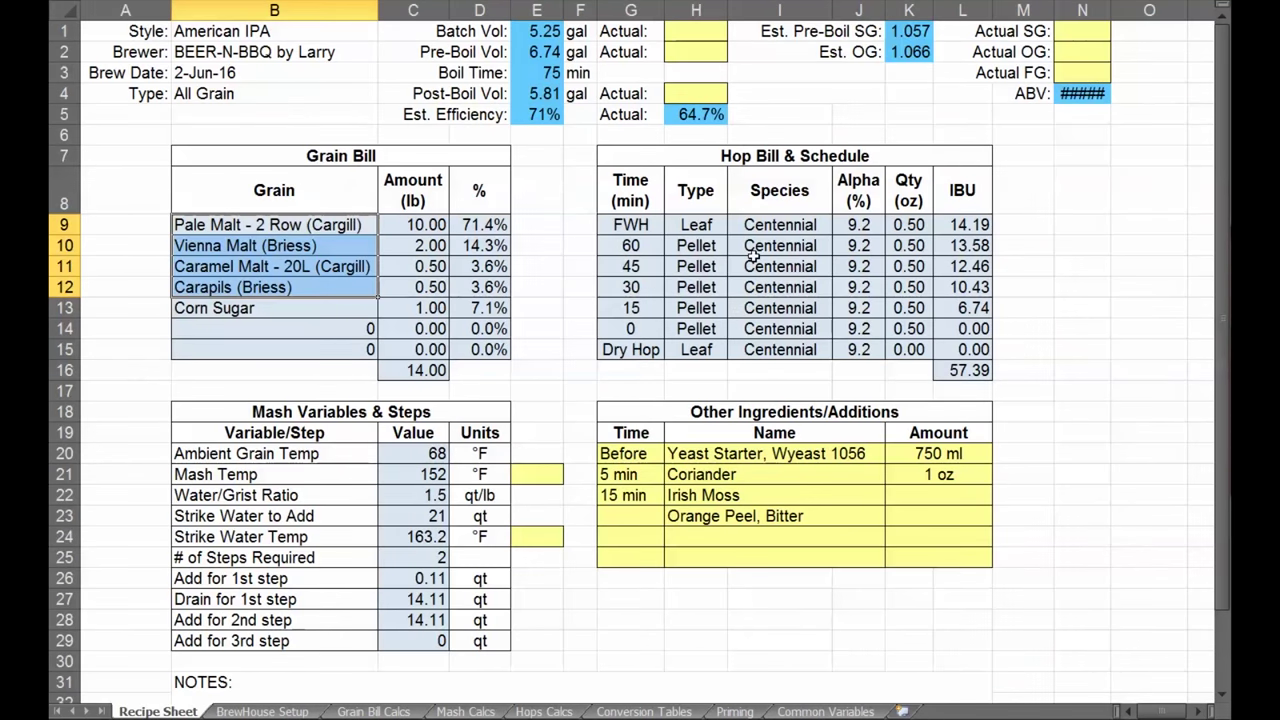
pyautogui.moveTo(650, 224); pyautogui.dragTo(940, 349)
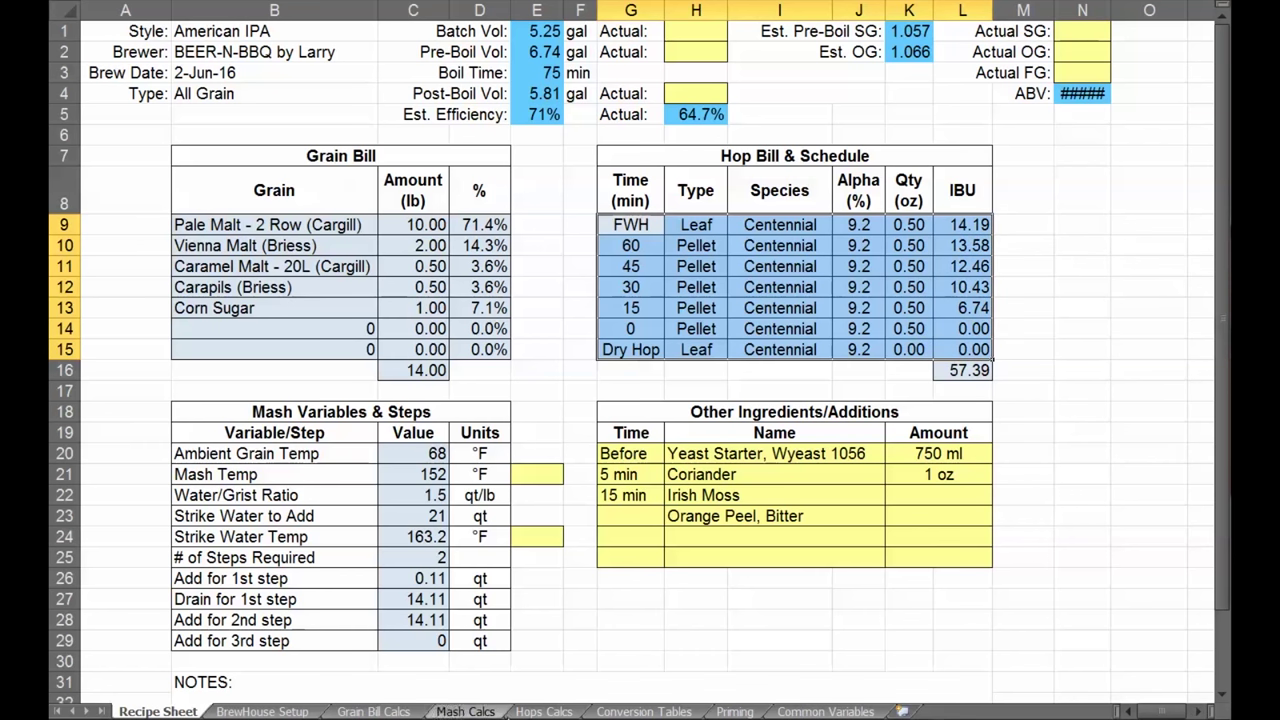
pyautogui.click(541, 711)
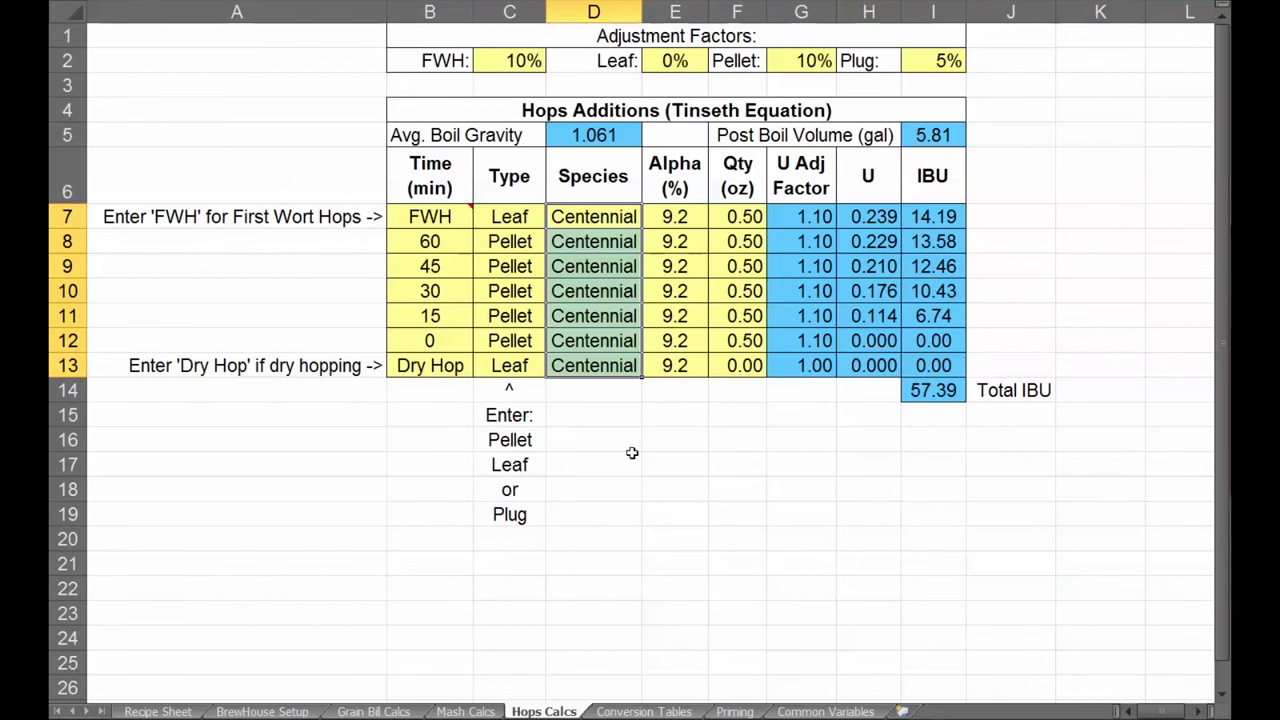
pyautogui.moveTo(434, 214); pyautogui.dragTo(812, 360)
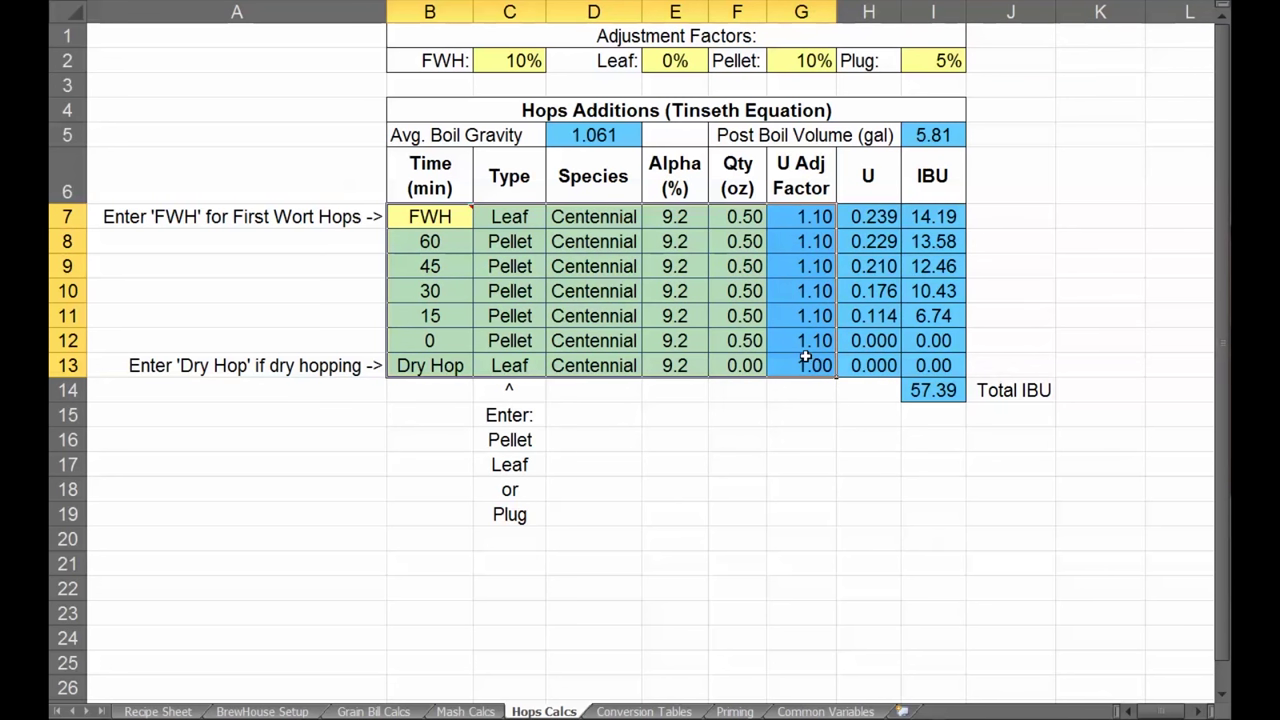
pyautogui.click(593, 415)
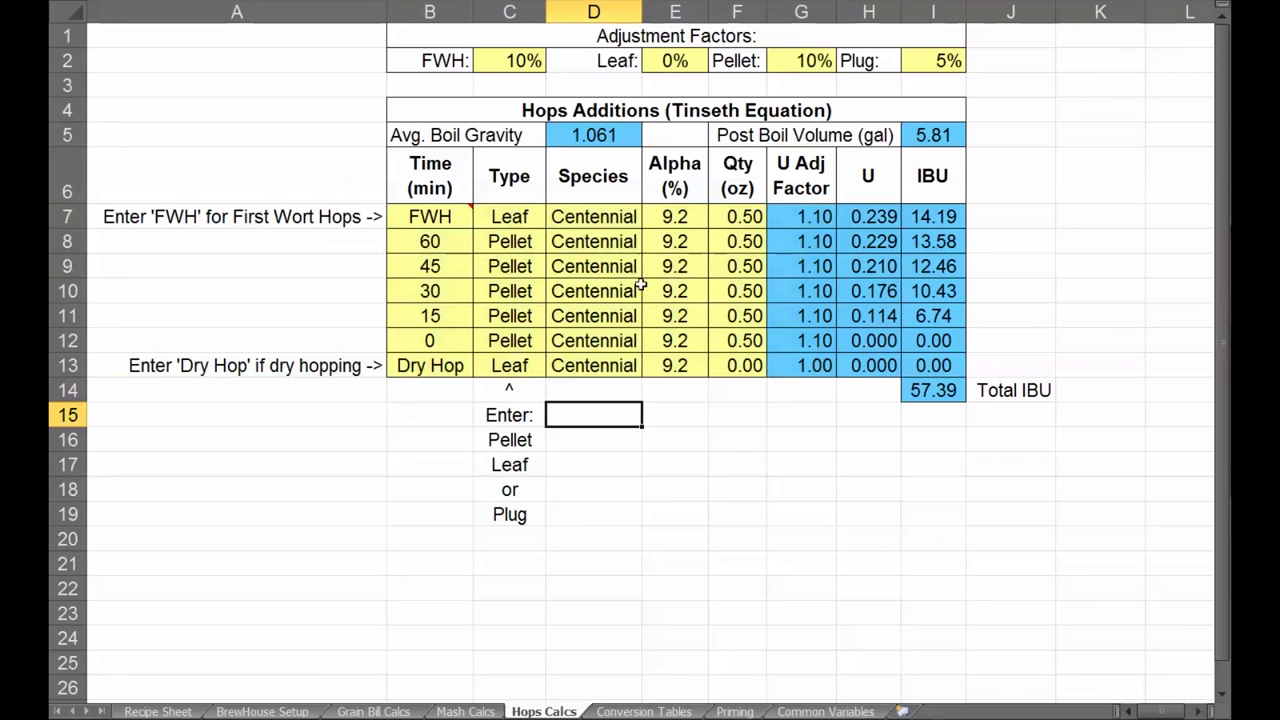
# Examine the Alpha percentage of the FWH addition and the Qty values of all hop additions.
pyautogui.click(659, 216)
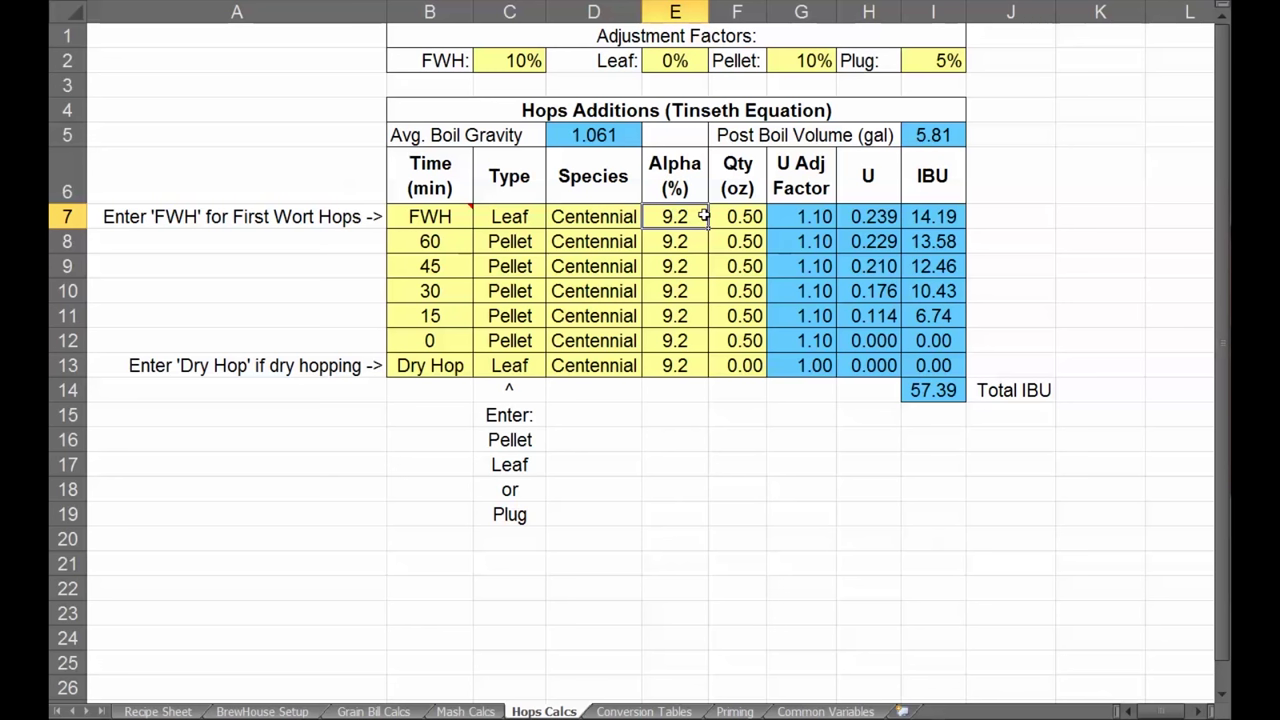
pyautogui.moveTo(731, 216); pyautogui.dragTo(744, 361)
pyautogui.click(718, 288)
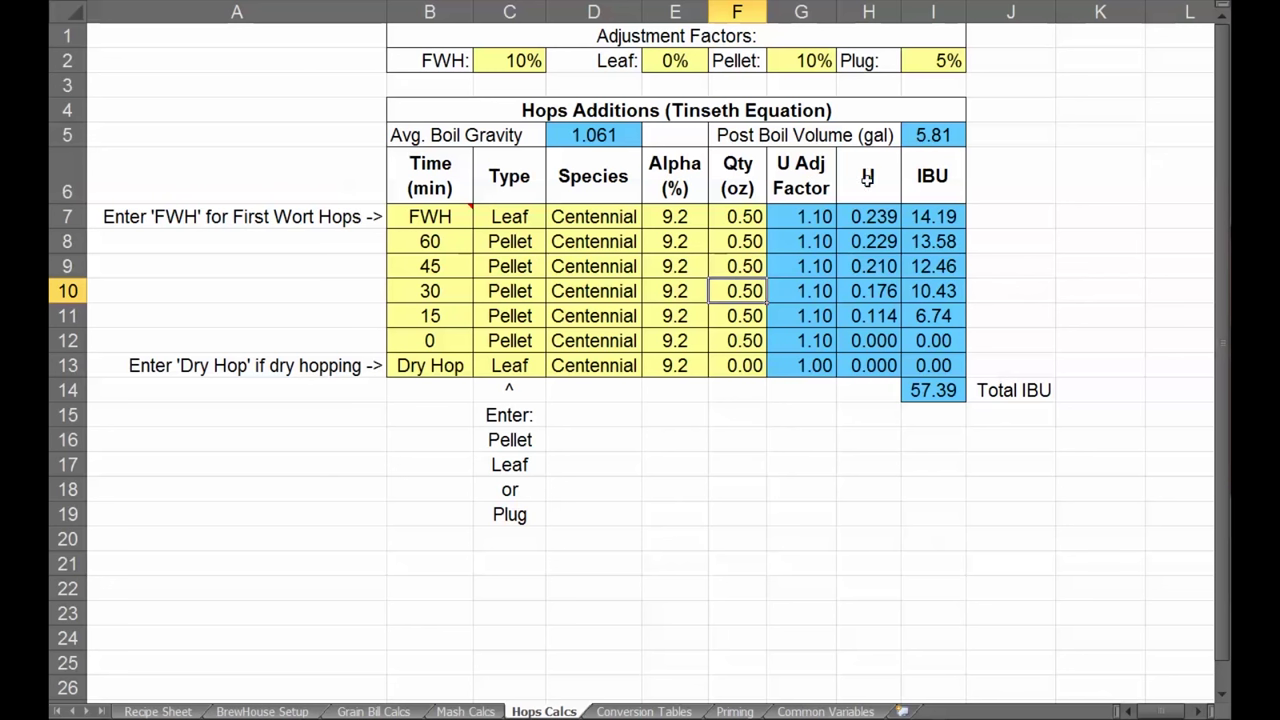
# Compare the FWH addition's IBU with the 60-minute addition by setting that addition's time to 90 minutes, and check the Total IBU.
pyautogui.click(940, 214)
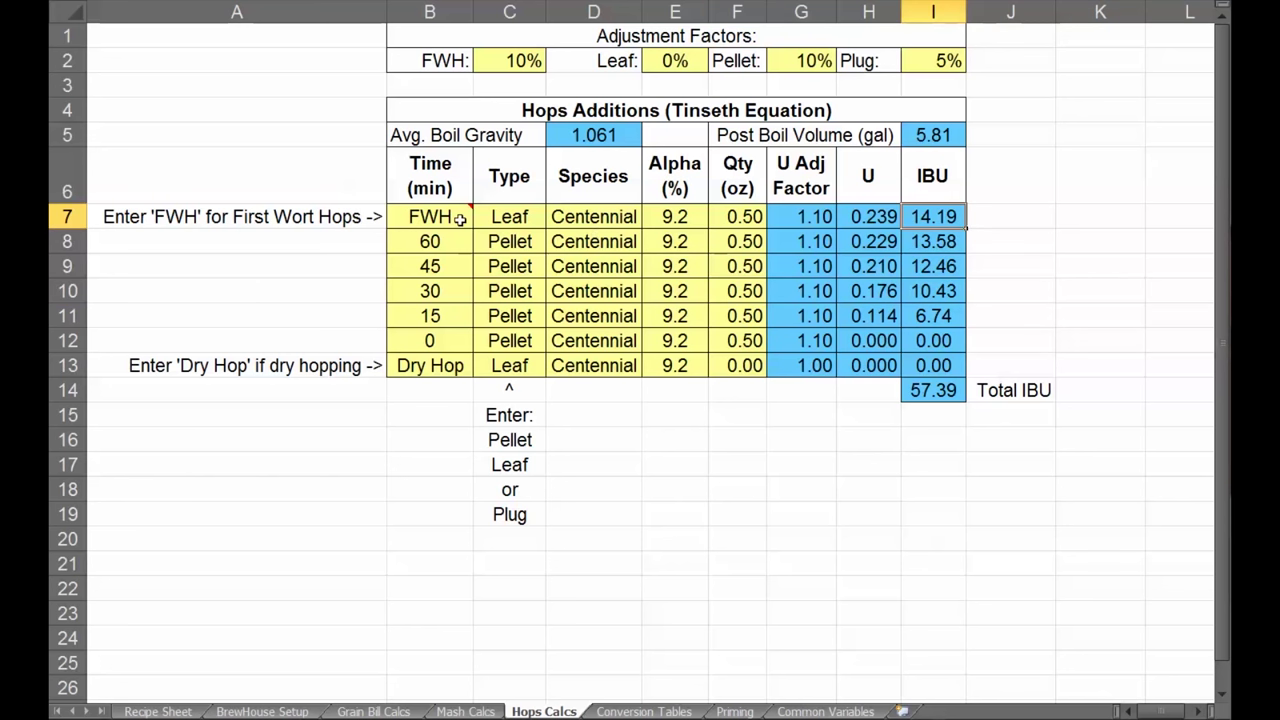
pyautogui.click(458, 218)
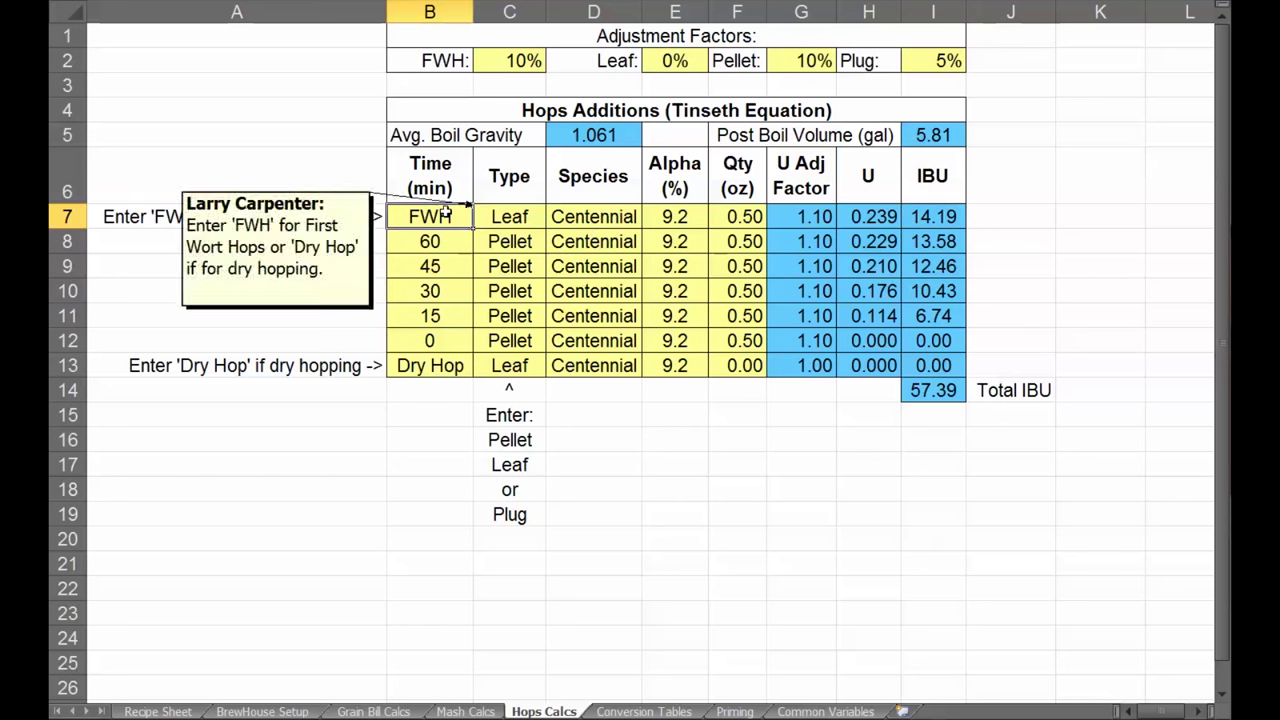
pyautogui.click(431, 242)
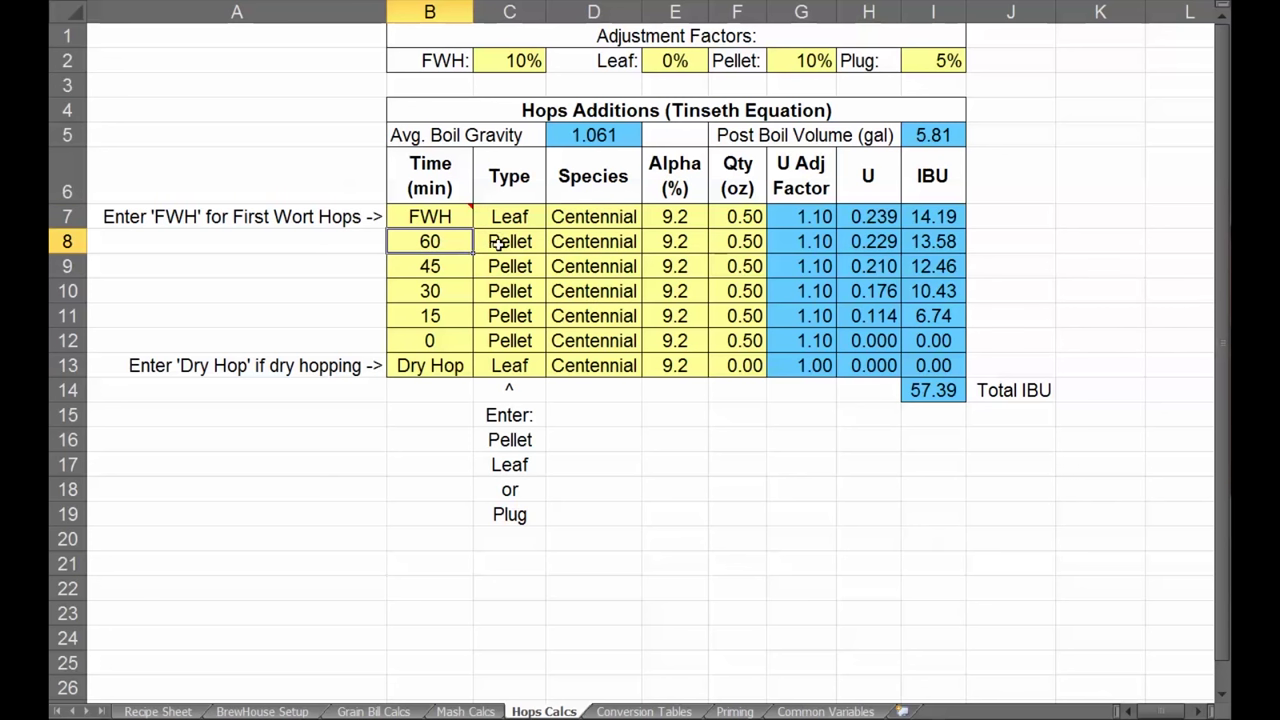
pyautogui.write('90')
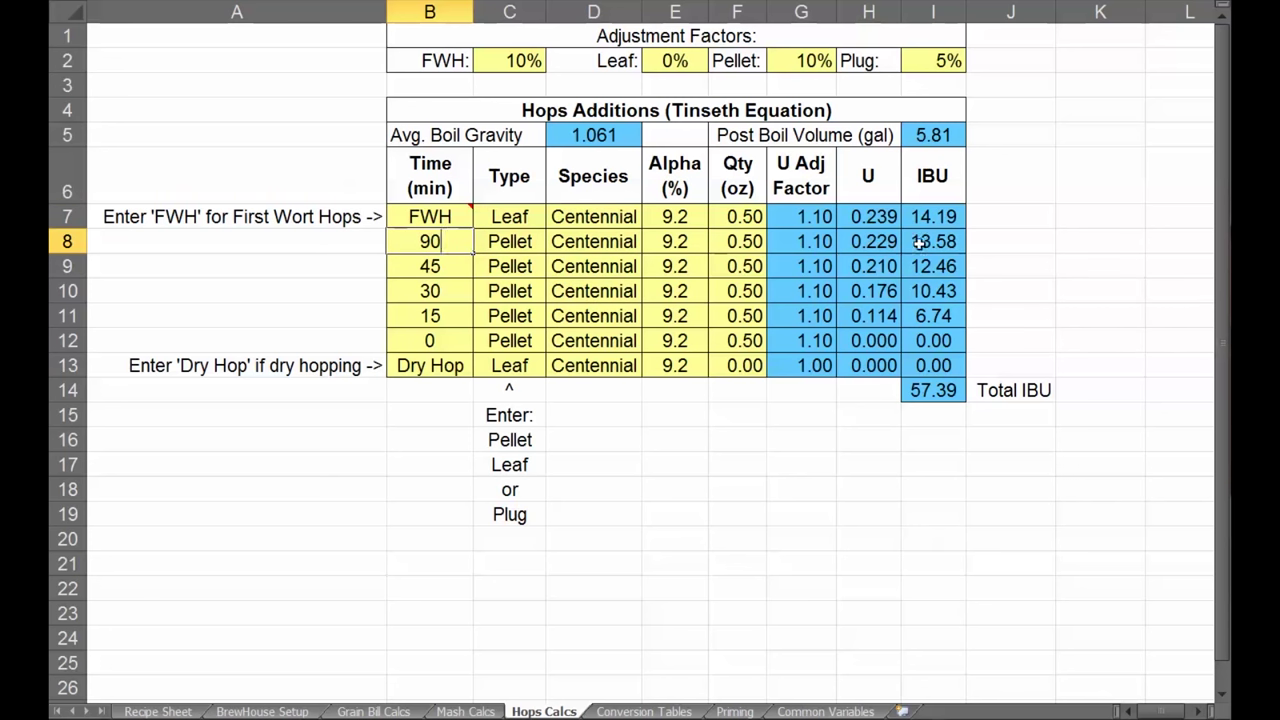
pyautogui.press('Return')
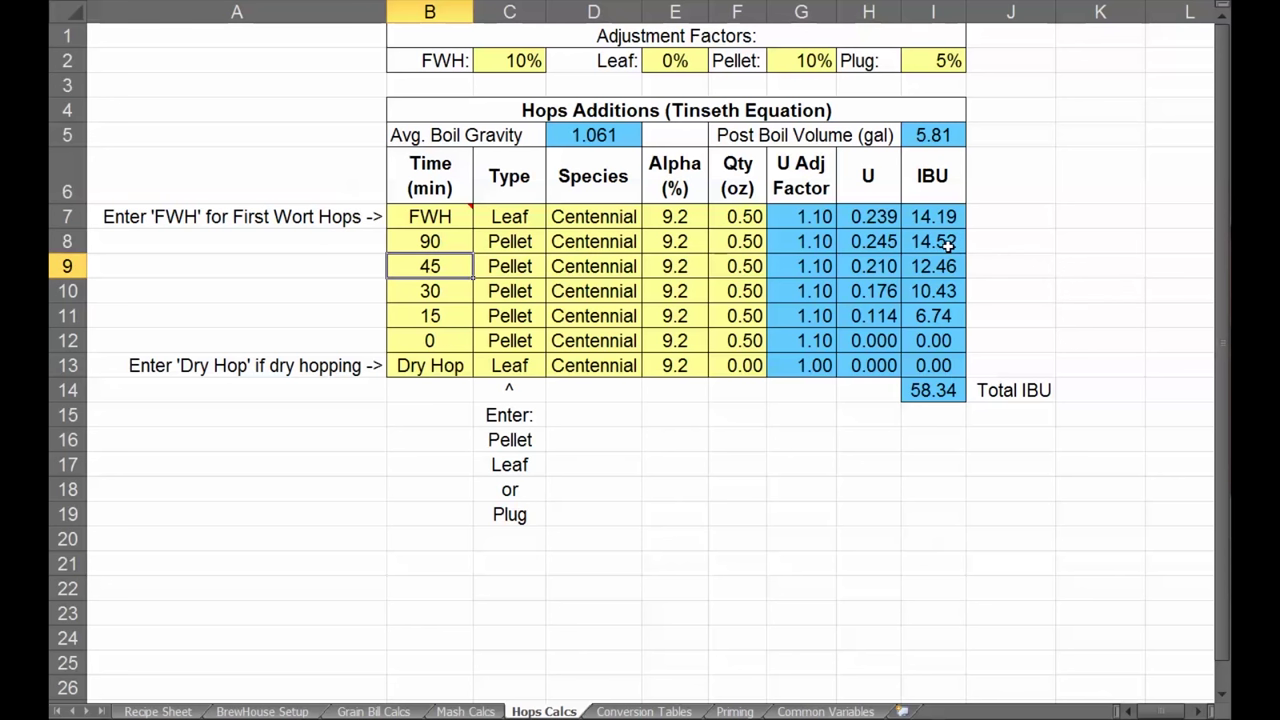
pyautogui.click(936, 392)
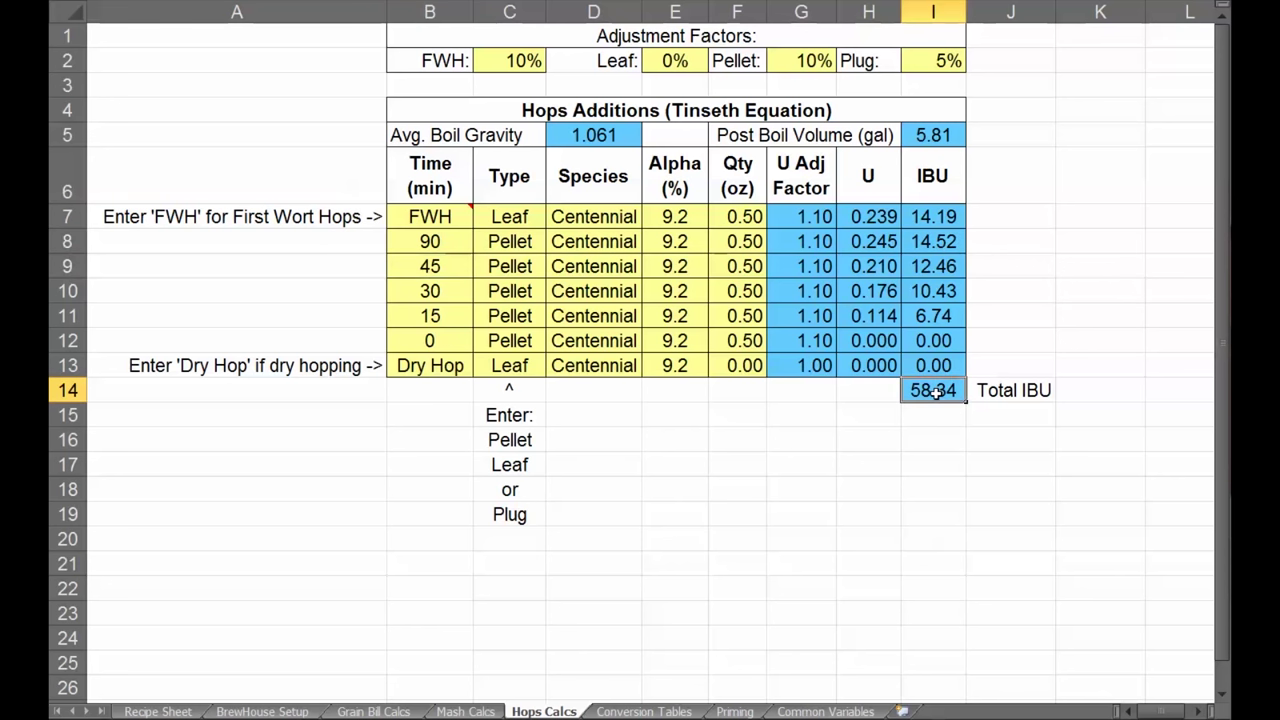
# Set the time of the second hop addition back to 60 minutes and check the Total IBU.
pyautogui.click(409, 243)
pyautogui.write('60')
pyautogui.press('Return')
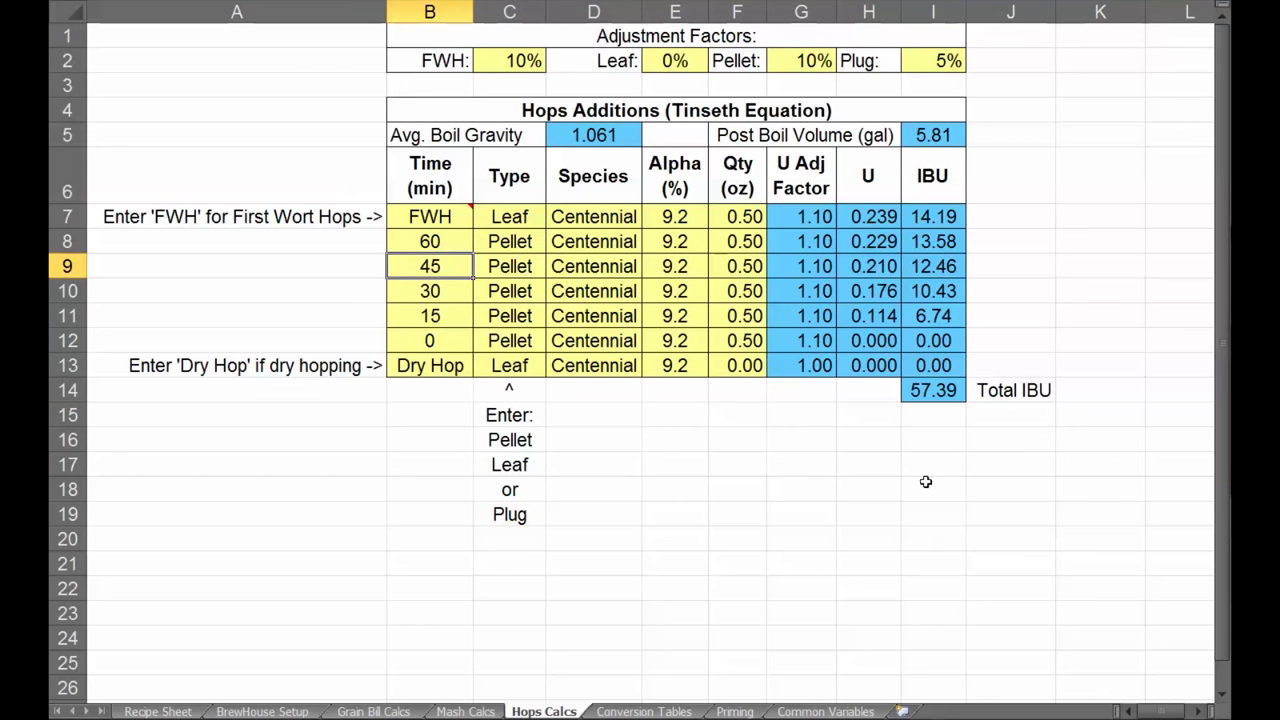
pyautogui.click(935, 394)
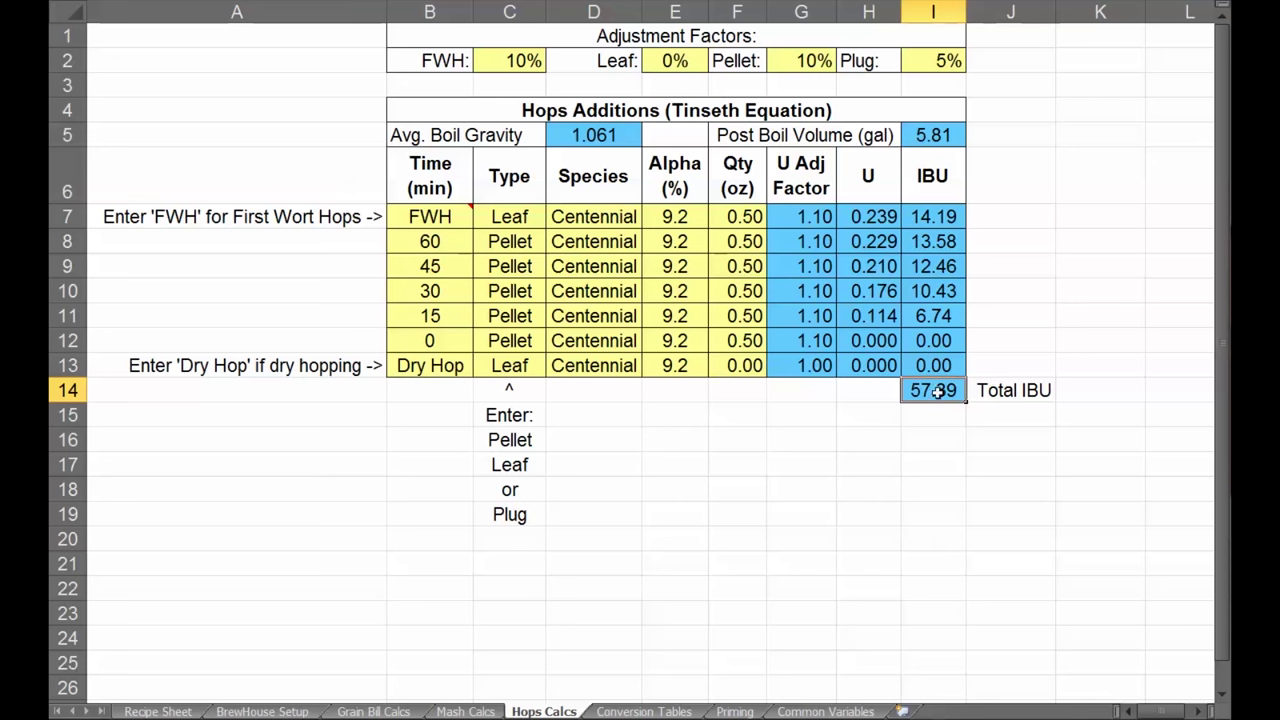
# Clear the Time entry of the 15-minute hop addition.
pyautogui.moveTo(435, 315); pyautogui.dragTo(441, 264)
pyautogui.press('BackSpace')
pyautogui.click(452, 273)
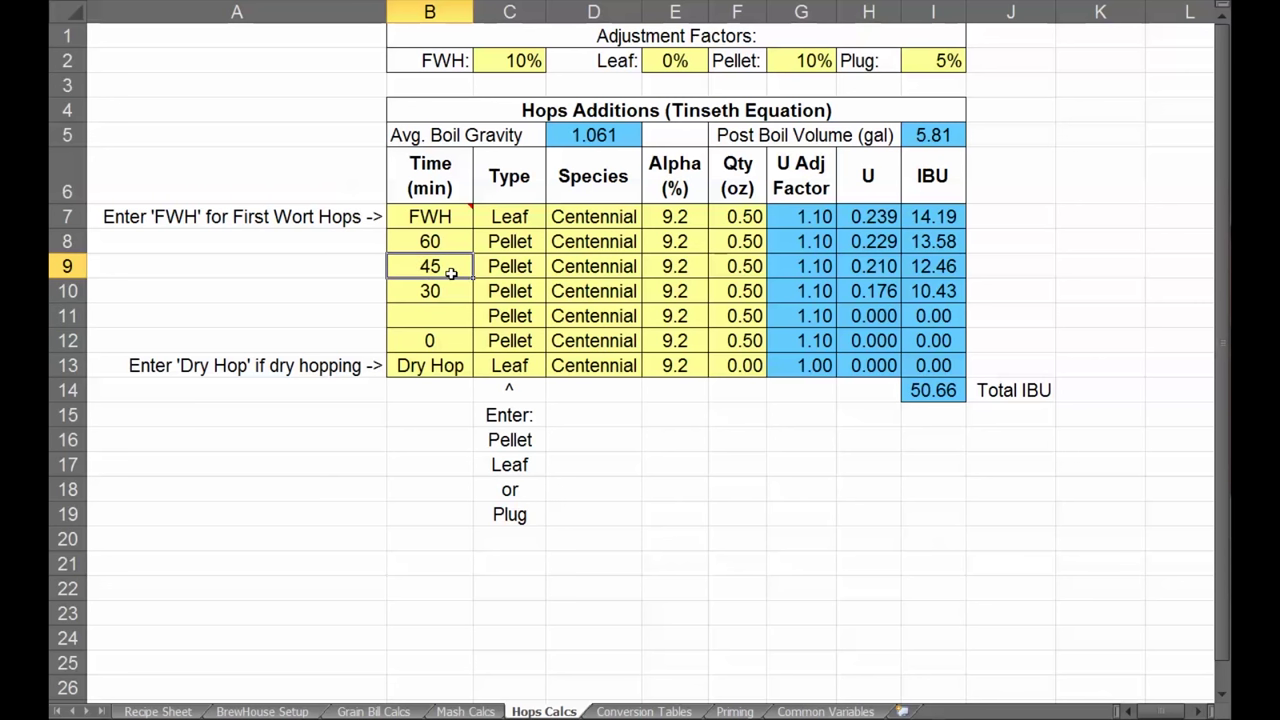
# Set the Qty of the five hop additions in rows 8 to 12 to 0 oz.
pyautogui.click(745, 243)
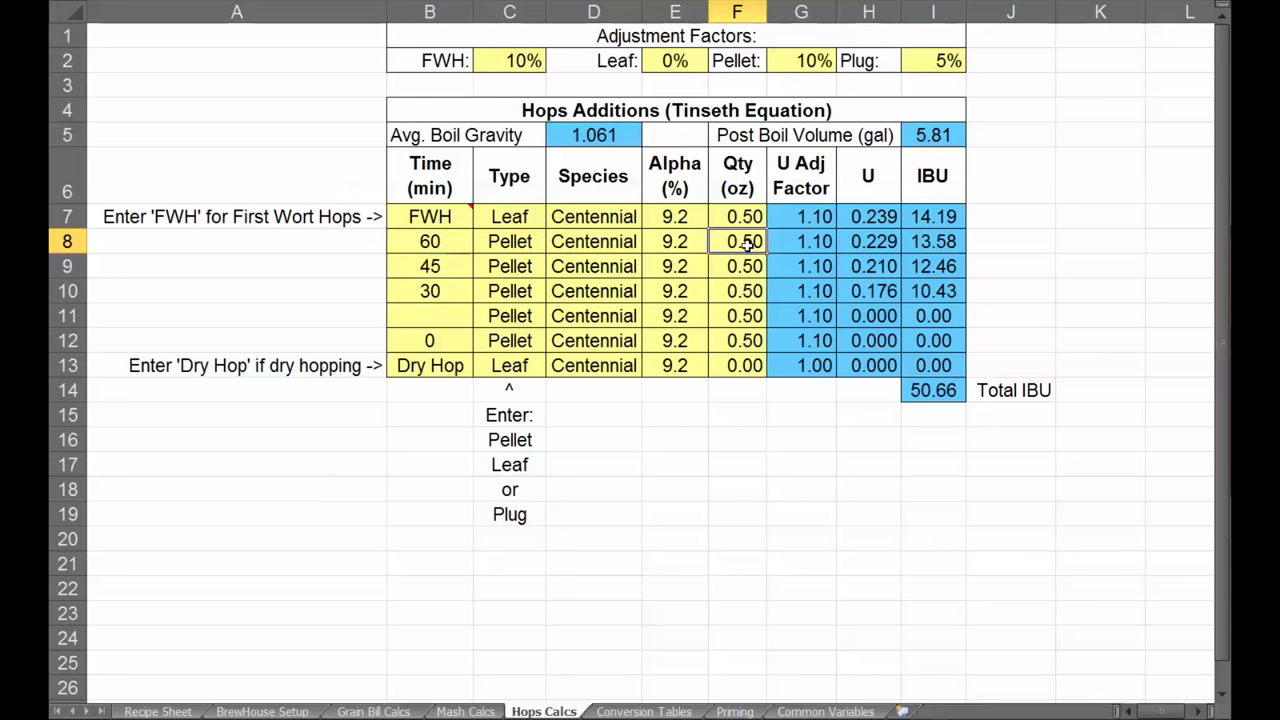
pyautogui.write('0')
pyautogui.press('Return')
pyautogui.write('0')
pyautogui.press('Return')
pyautogui.write('0')
pyautogui.press('Return')
pyautogui.write('0')
pyautogui.press('Return')
pyautogui.write('0')
# Set the Qty of the 60-minute pellet addition to 0.5 oz.
pyautogui.click(737, 235)
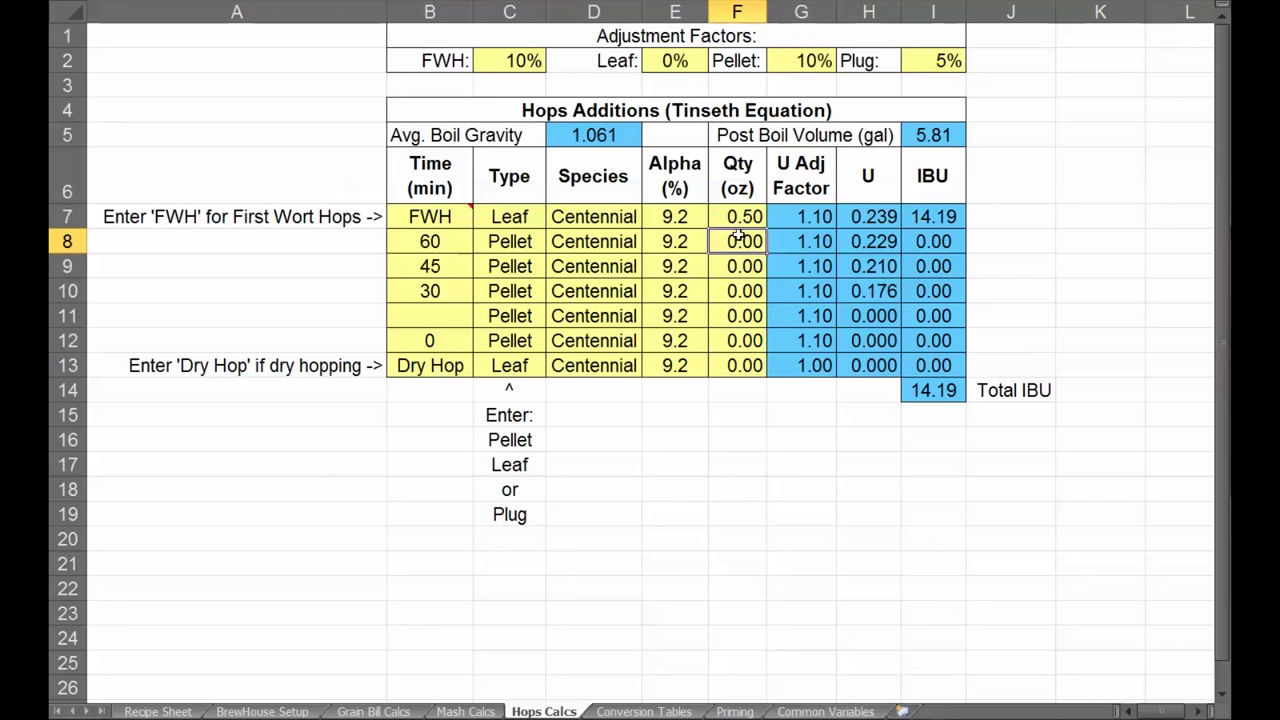
pyautogui.write('.5')
pyautogui.press('Return')
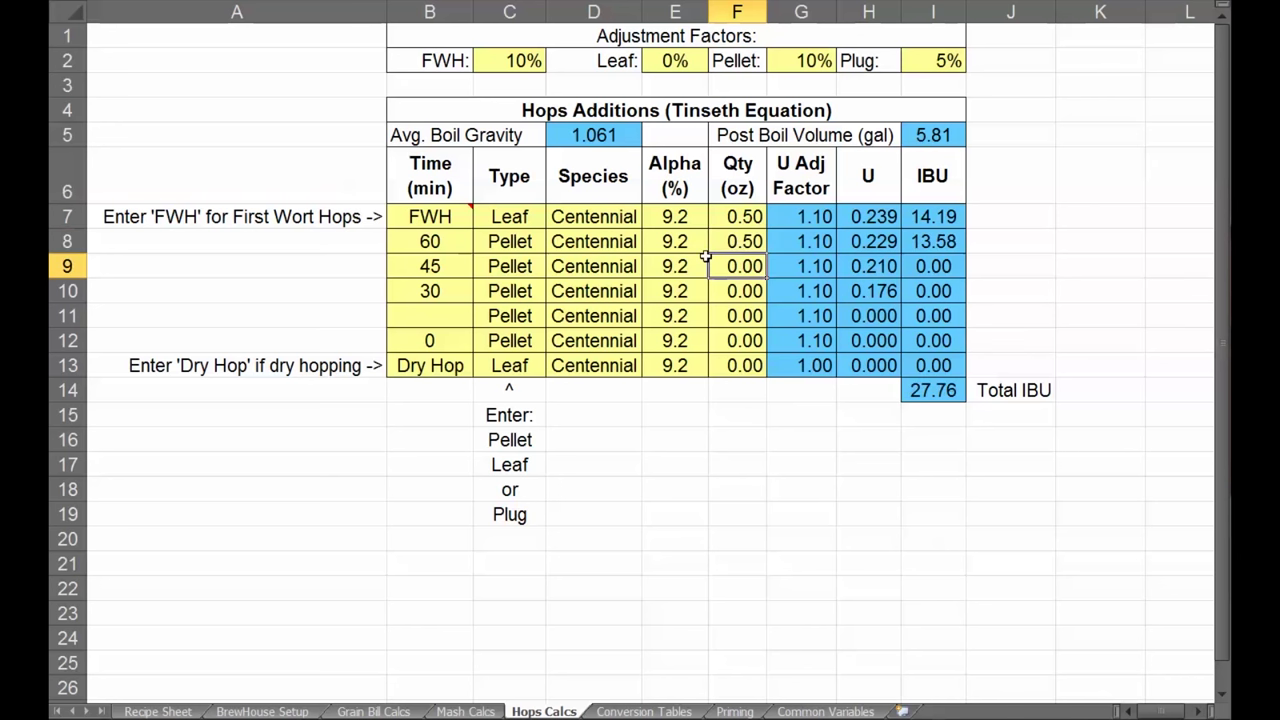
# Clear the remaining Time, Type, Species and Alpha entries of the hop additions in rows 9 to 13.
pyautogui.click(430, 266)
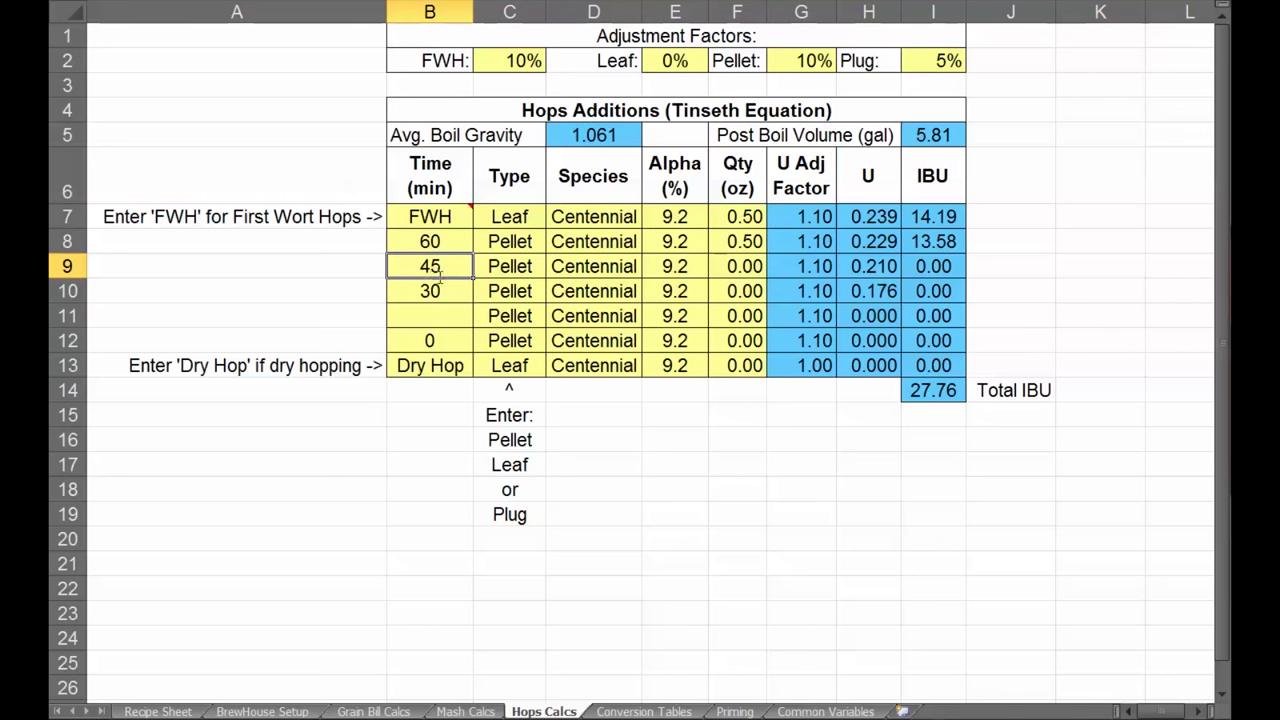
pyautogui.press('Delete')
pyautogui.click(447, 291)
pyautogui.press('Delete')
pyautogui.click(445, 340)
pyautogui.moveTo(492, 264); pyautogui.dragTo(660, 356)
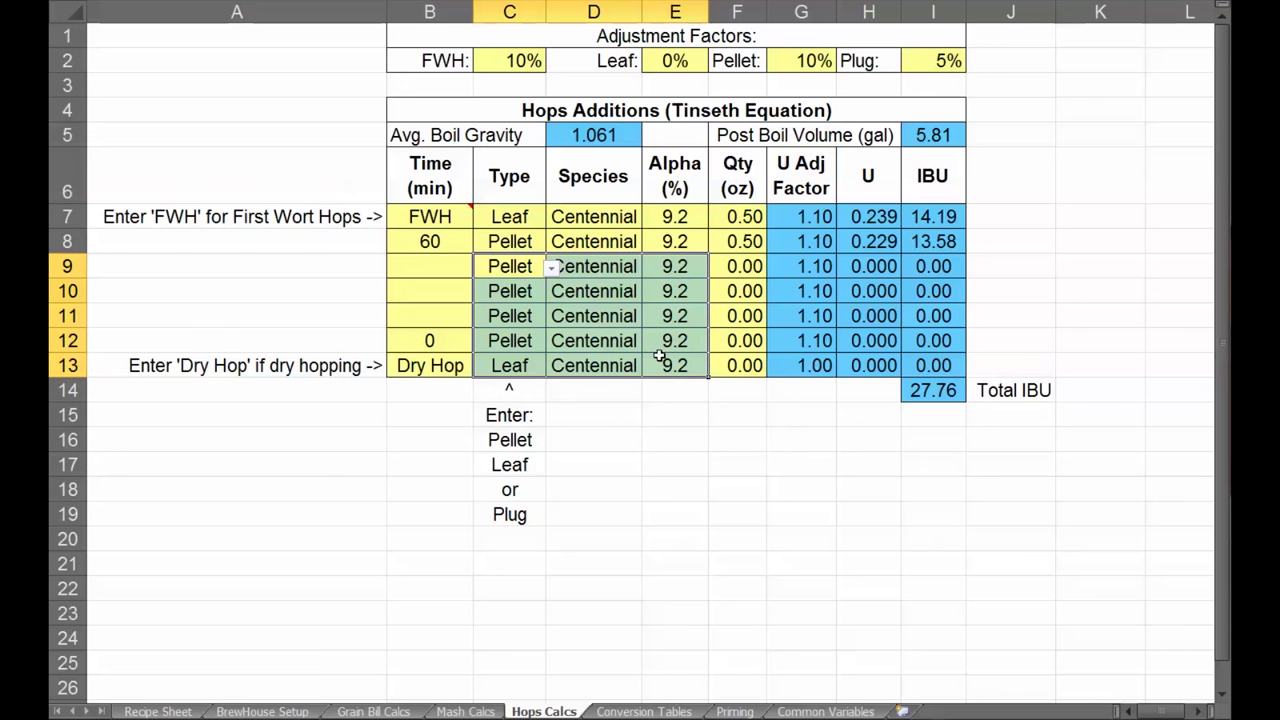
pyautogui.press('Delete')
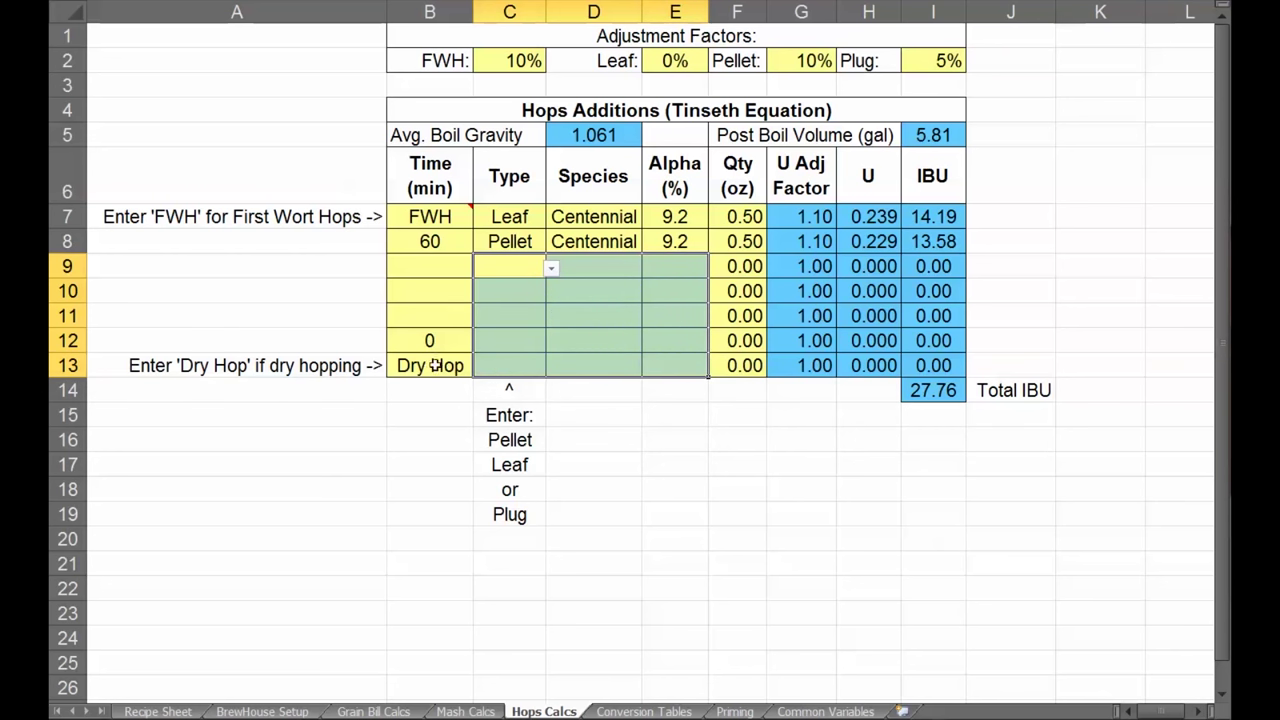
pyautogui.moveTo(430, 340); pyautogui.dragTo(447, 365)
pyautogui.press('Delete')
pyautogui.click(503, 266)
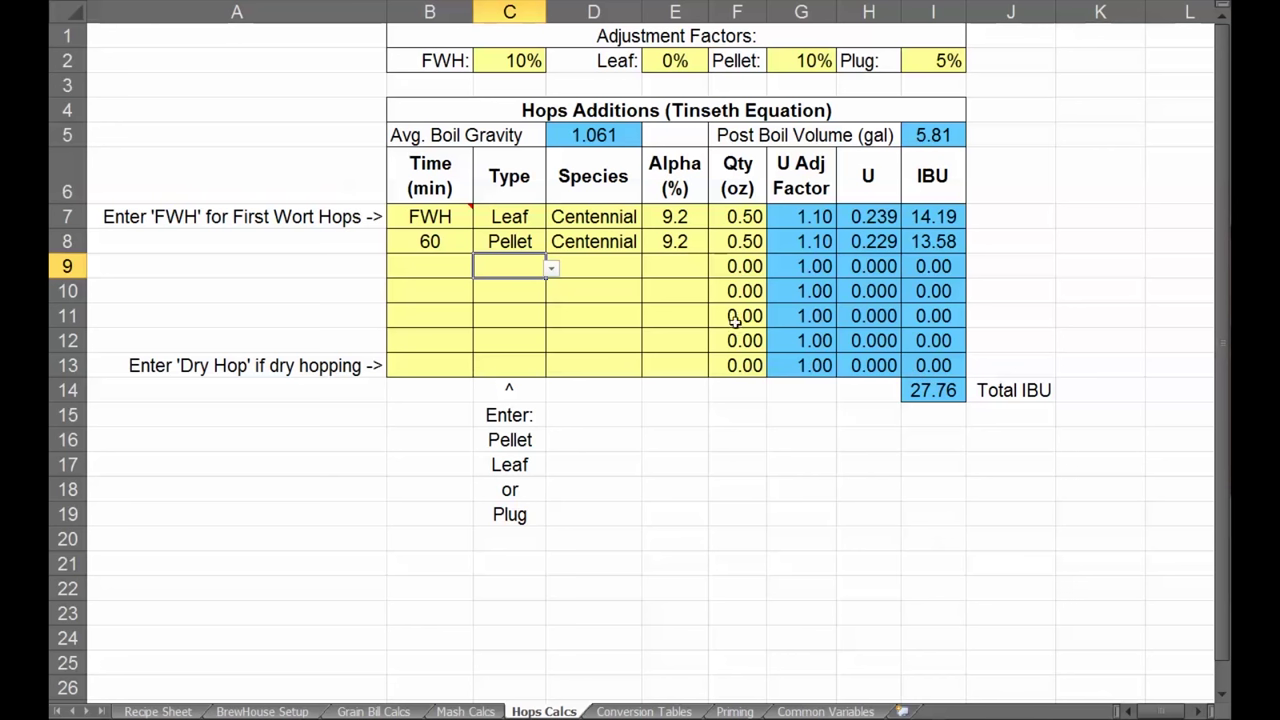
# Set the Qty of the 60-minute pellet addition to 0.25 oz.
pyautogui.click(753, 238)
pyautogui.doubleClick(750, 241)
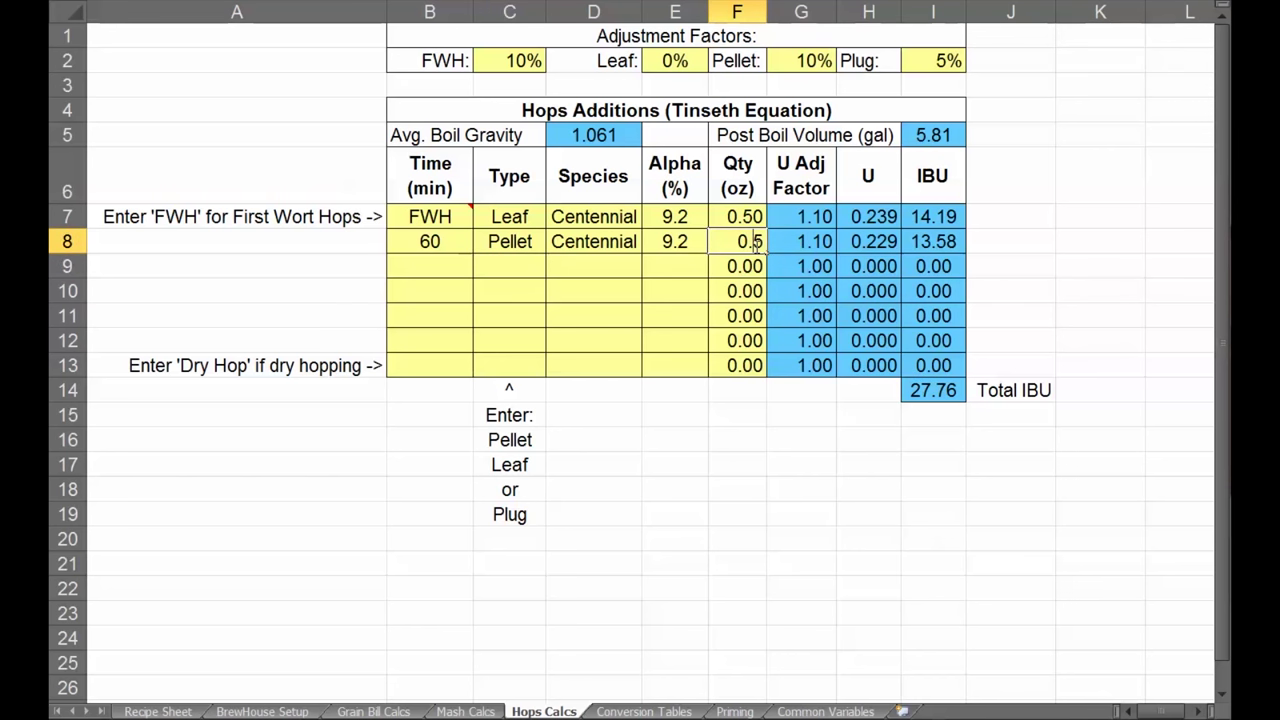
pyautogui.write('2')
pyautogui.press('Return')
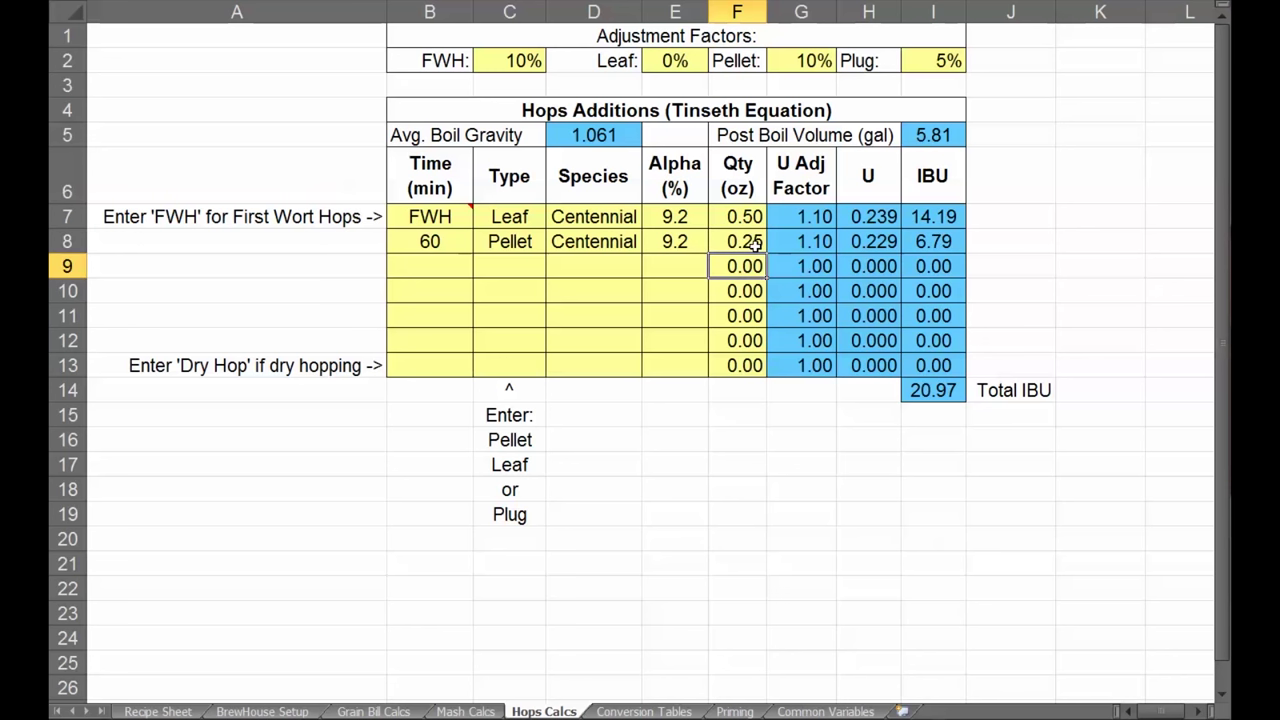
# Set the Qty of the 60-minute pellet addition to 1 oz.
pyautogui.doubleClick(748, 244)
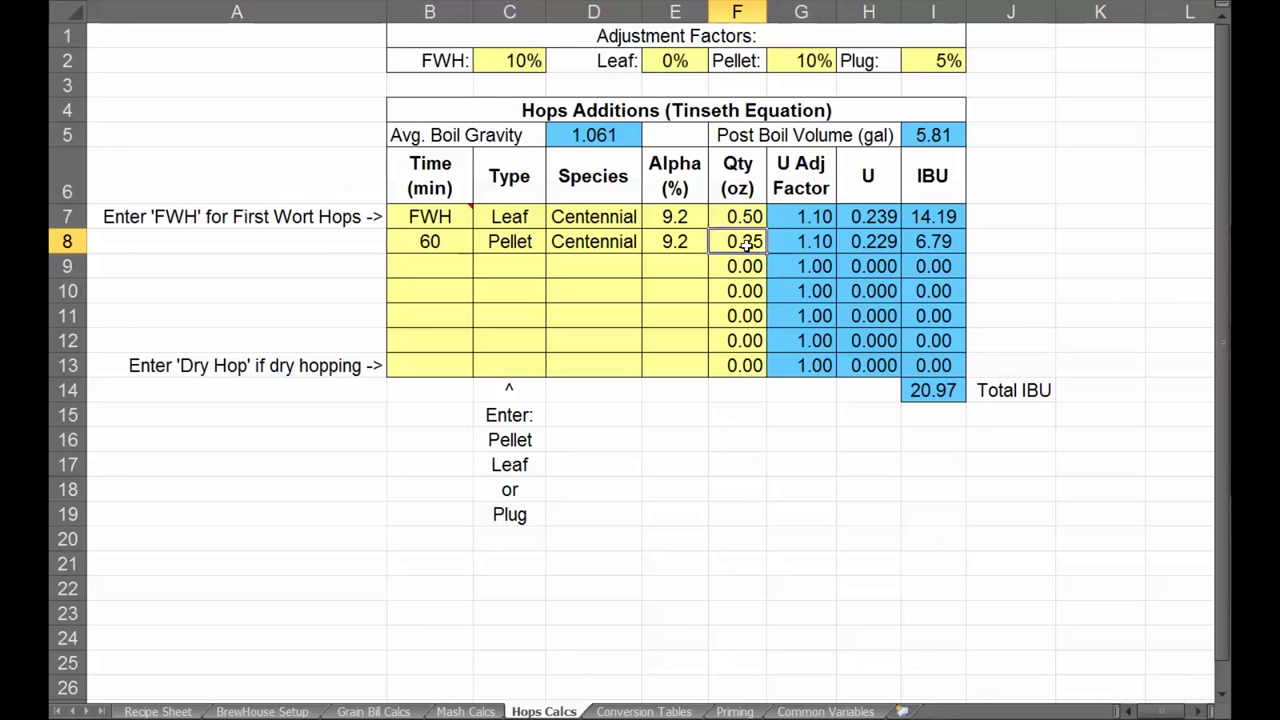
pyautogui.moveTo(742, 242)
pyautogui.mouseDown()
pyautogui.moveTo(775, 247)
pyautogui.moveTo(728, 242)
pyautogui.mouseUp()
pyautogui.write('1')
pyautogui.press('Return')
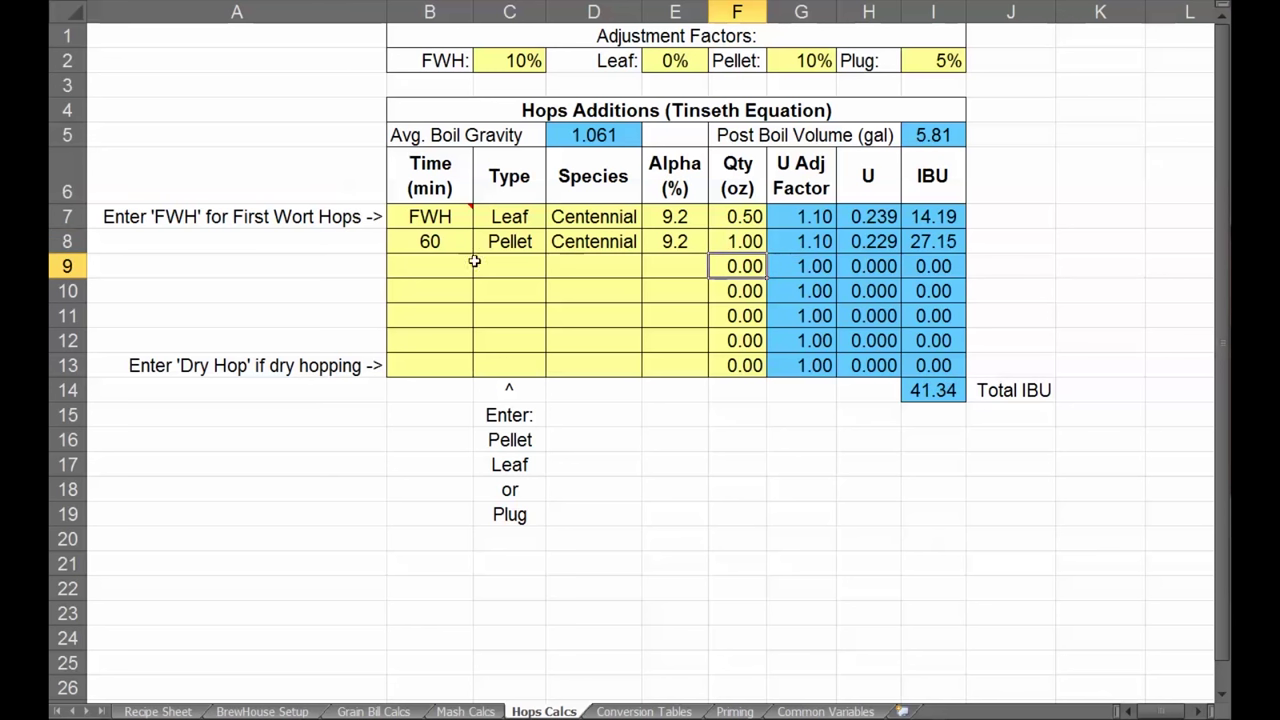
# Set the time of the pellet hop addition to 30 minutes.
pyautogui.click(440, 246)
pyautogui.write('30')
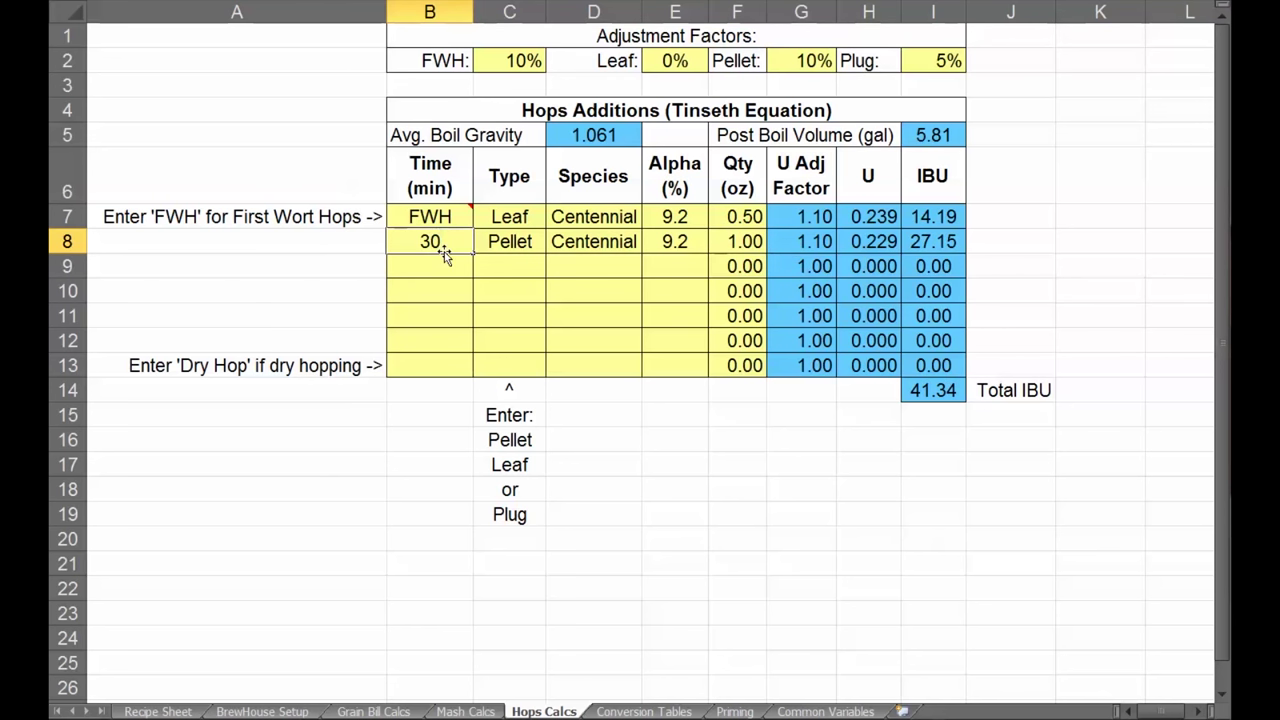
pyautogui.press('Return')
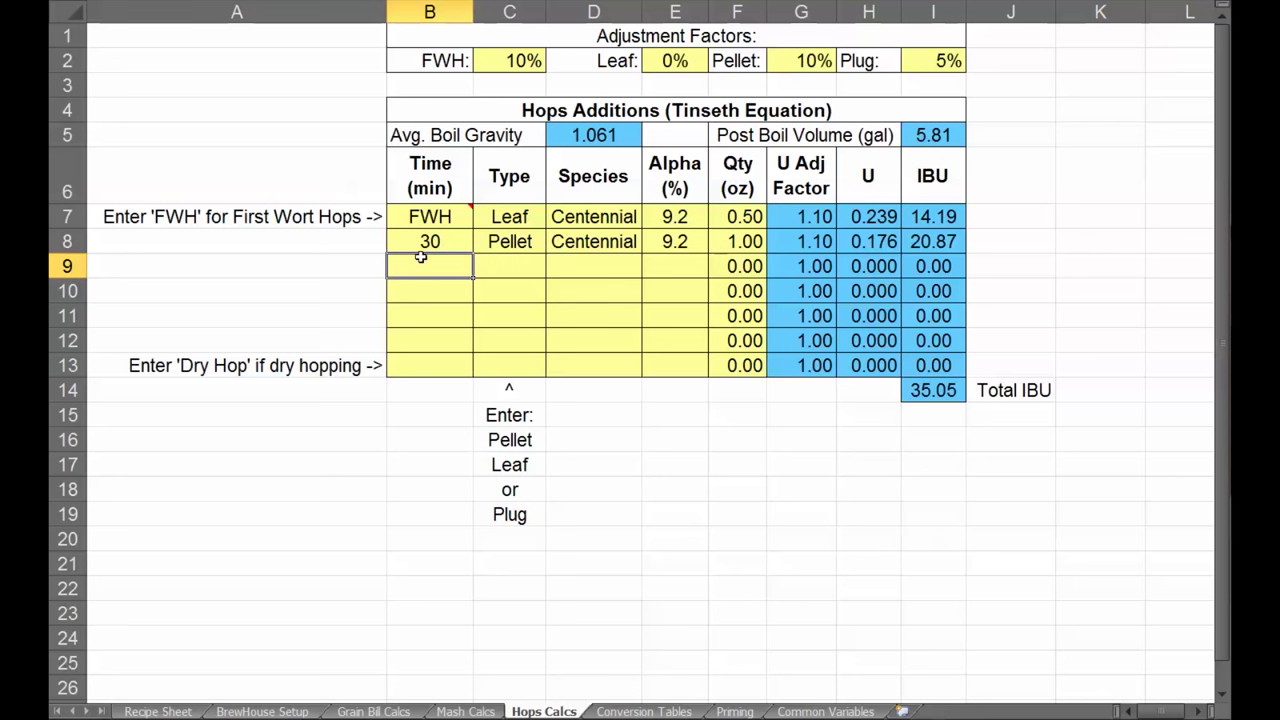
# Set the time of the pellet hop addition to 15 minutes.
pyautogui.click(430, 241)
pyautogui.write('15')
pyautogui.press('Return')
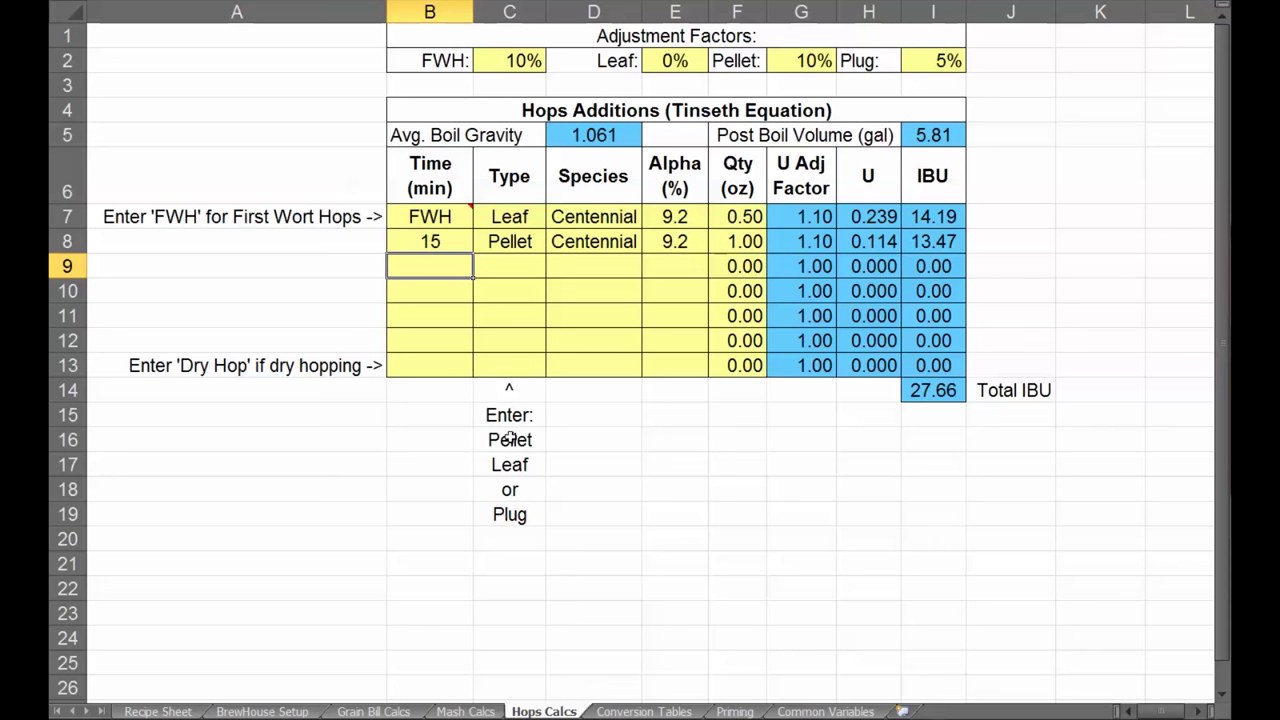
# Review the Hop Bill & Schedule with its total IBU, the Grain Bill and the Mash Variables & Steps values on the Recipe Sheet.
pyautogui.click(486, 712)
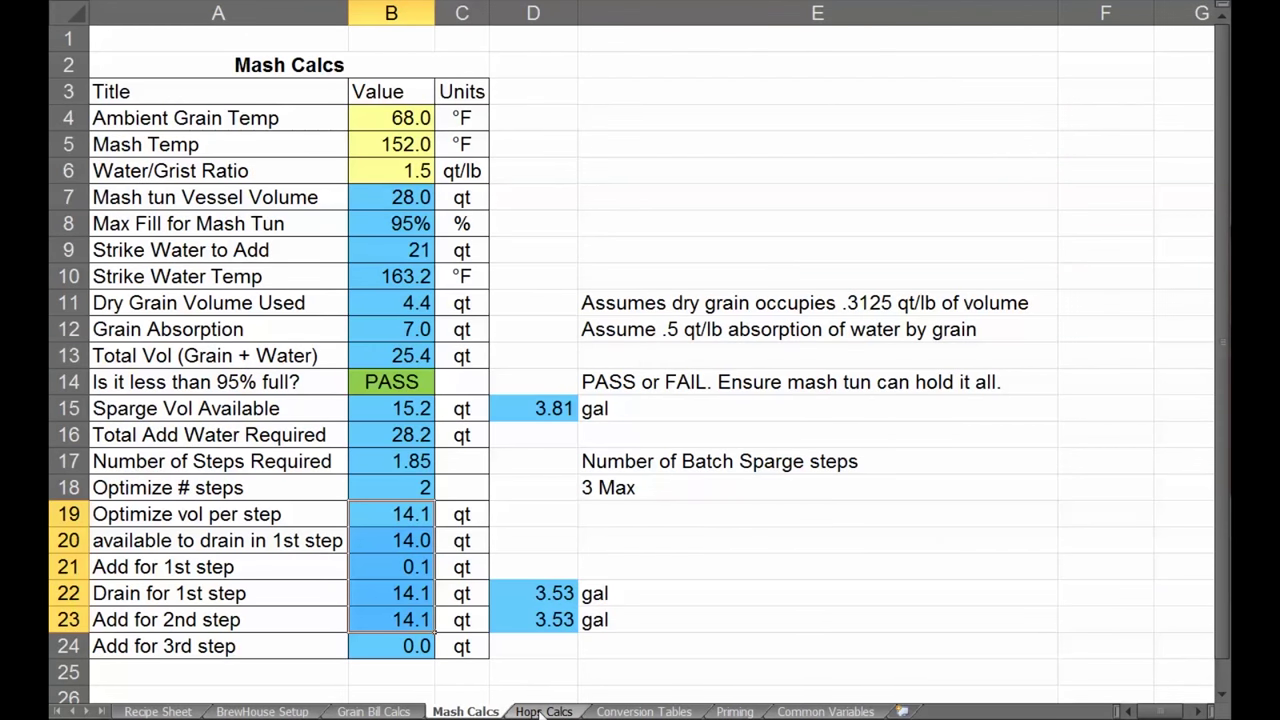
pyautogui.click(543, 712)
pyautogui.click(160, 712)
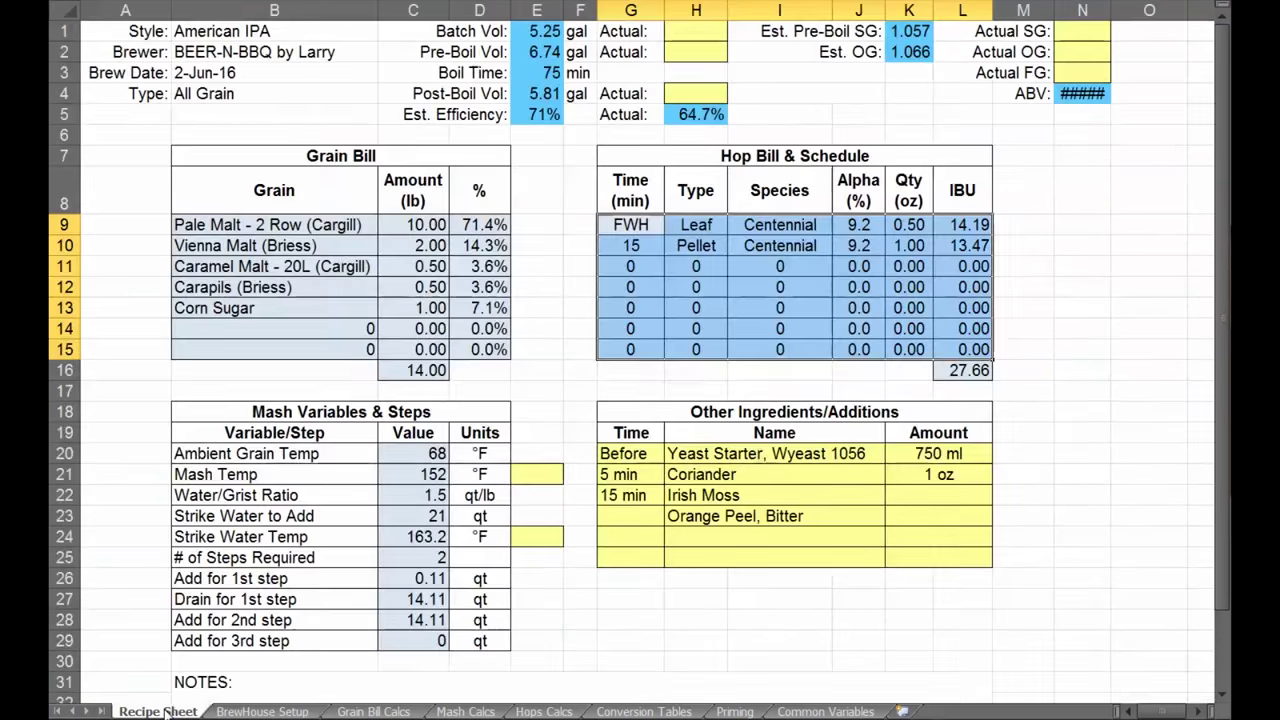
pyautogui.click(696, 287)
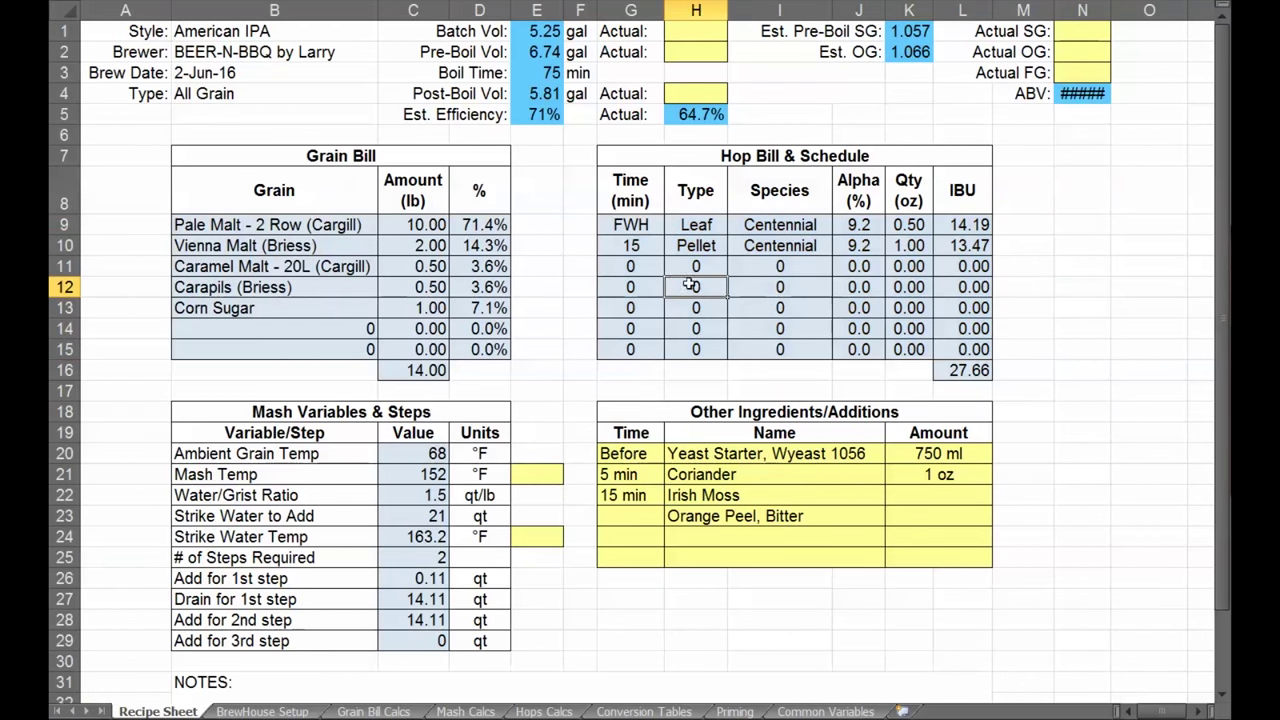
pyautogui.moveTo(648, 232); pyautogui.dragTo(955, 258)
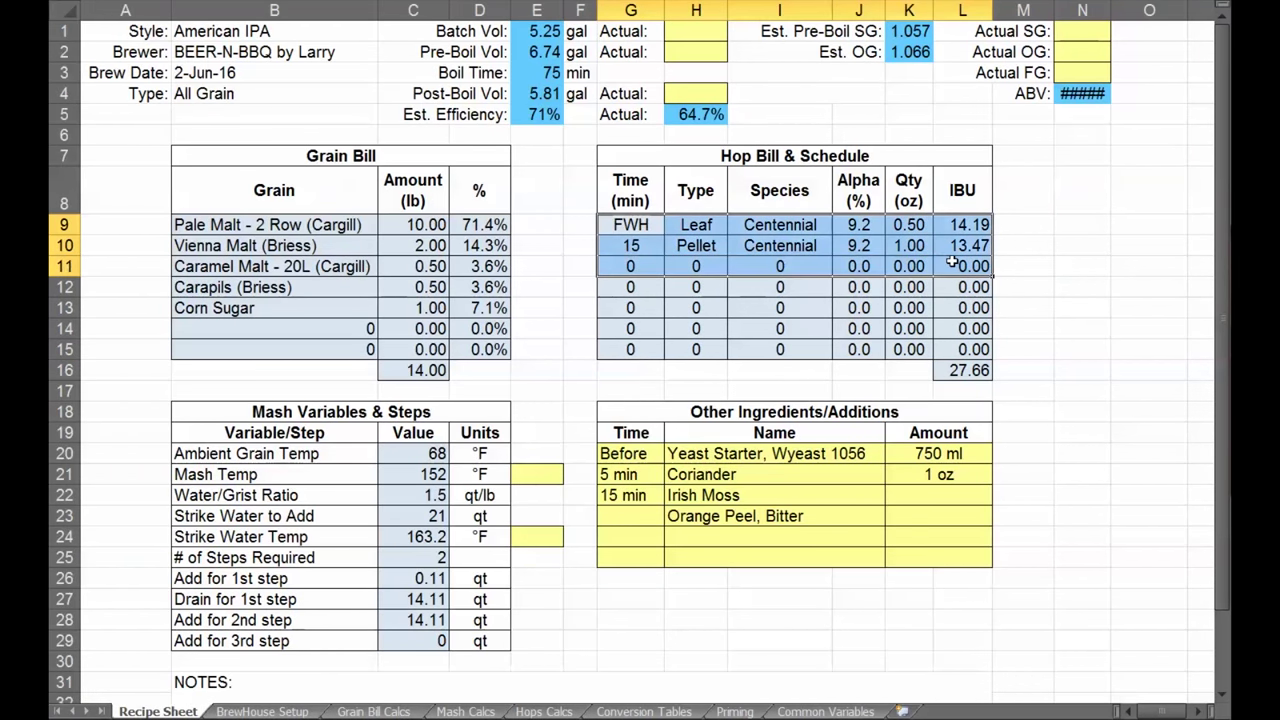
pyautogui.click(965, 375)
pyautogui.moveTo(330, 232); pyautogui.dragTo(478, 304)
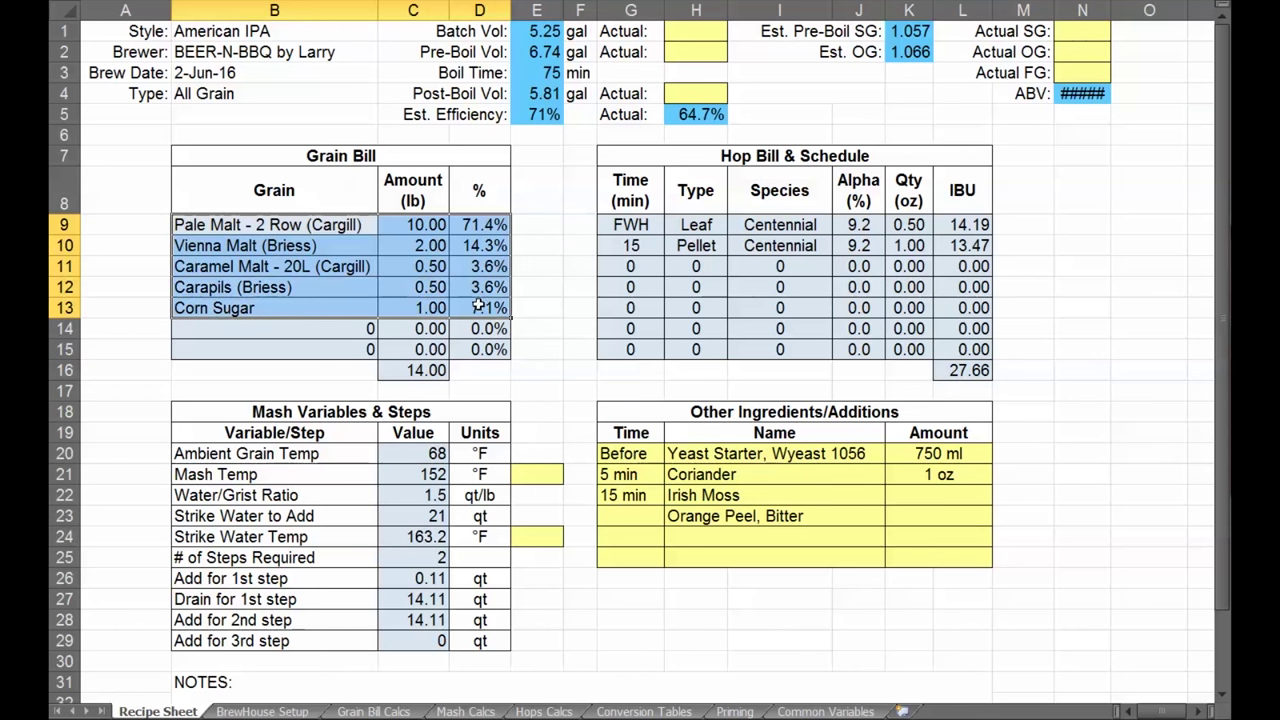
pyautogui.moveTo(440, 456); pyautogui.dragTo(431, 638)
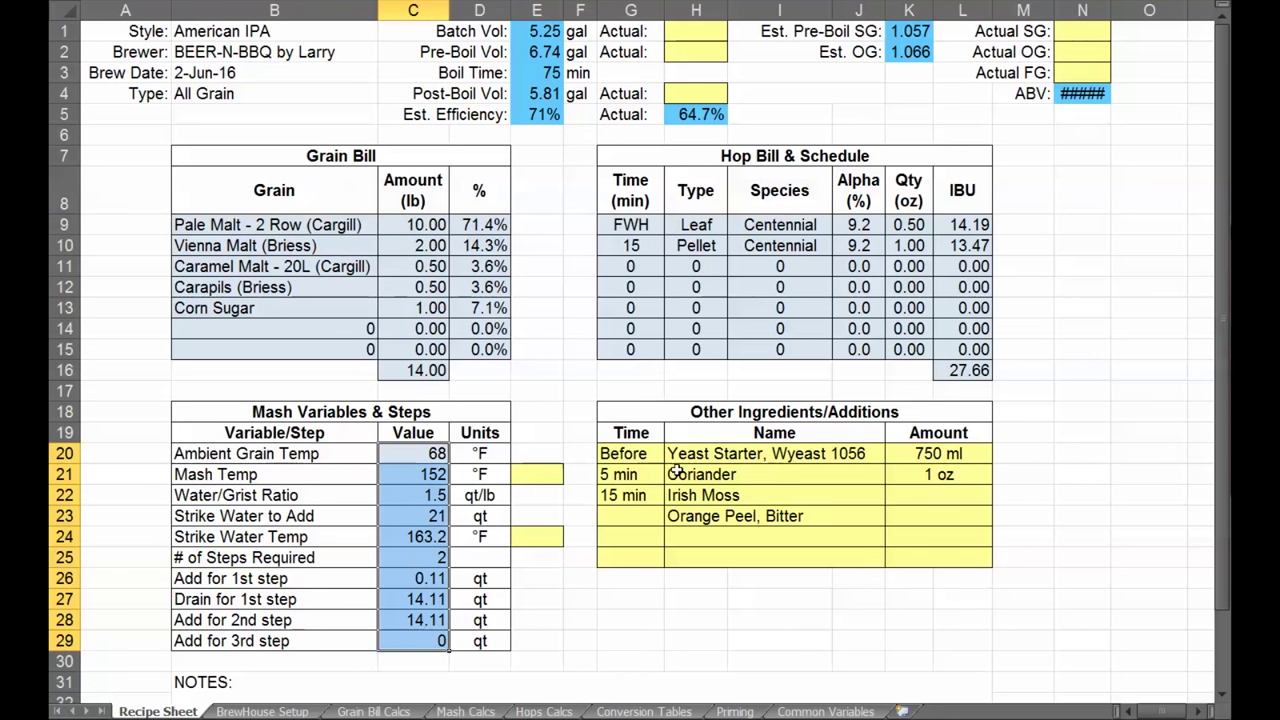
# Examine the Time, Name and Amount entries in the Other Ingredients/Additions table, including the yeast starter, Coriander and Irish Moss rows.
pyautogui.click(632, 474)
pyautogui.moveTo(643, 455); pyautogui.dragTo(880, 481)
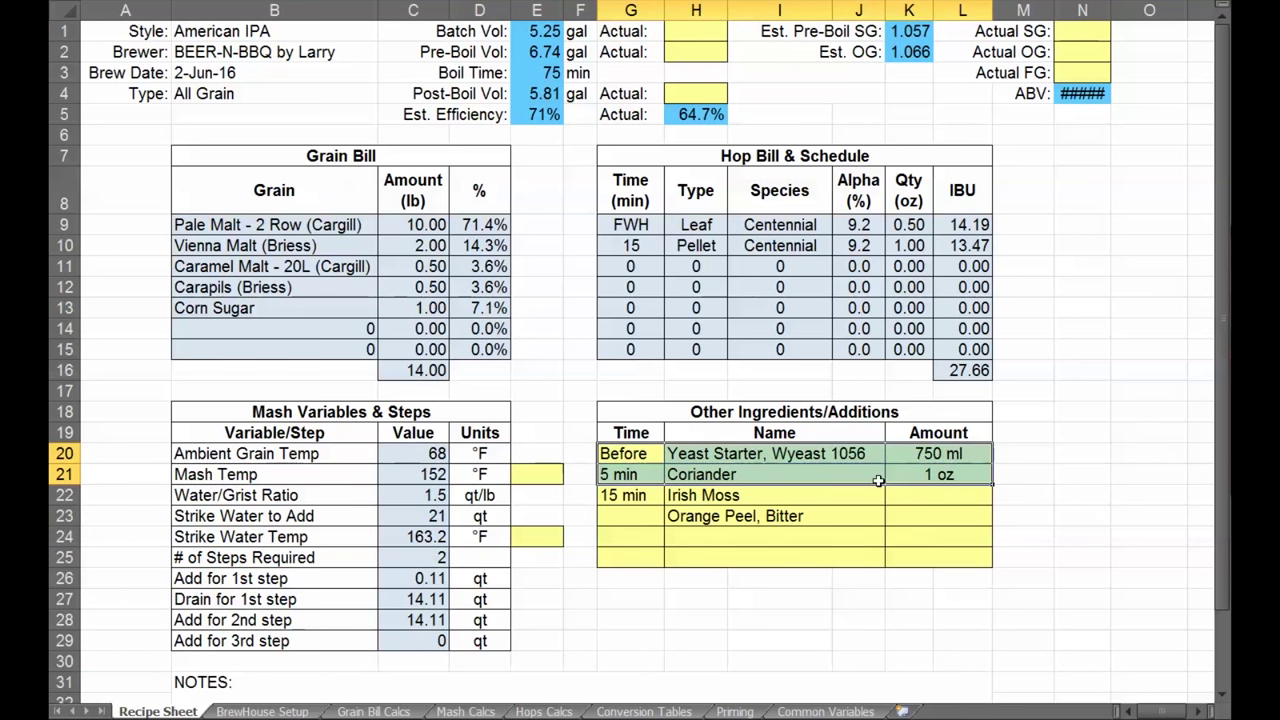
pyautogui.click(840, 494)
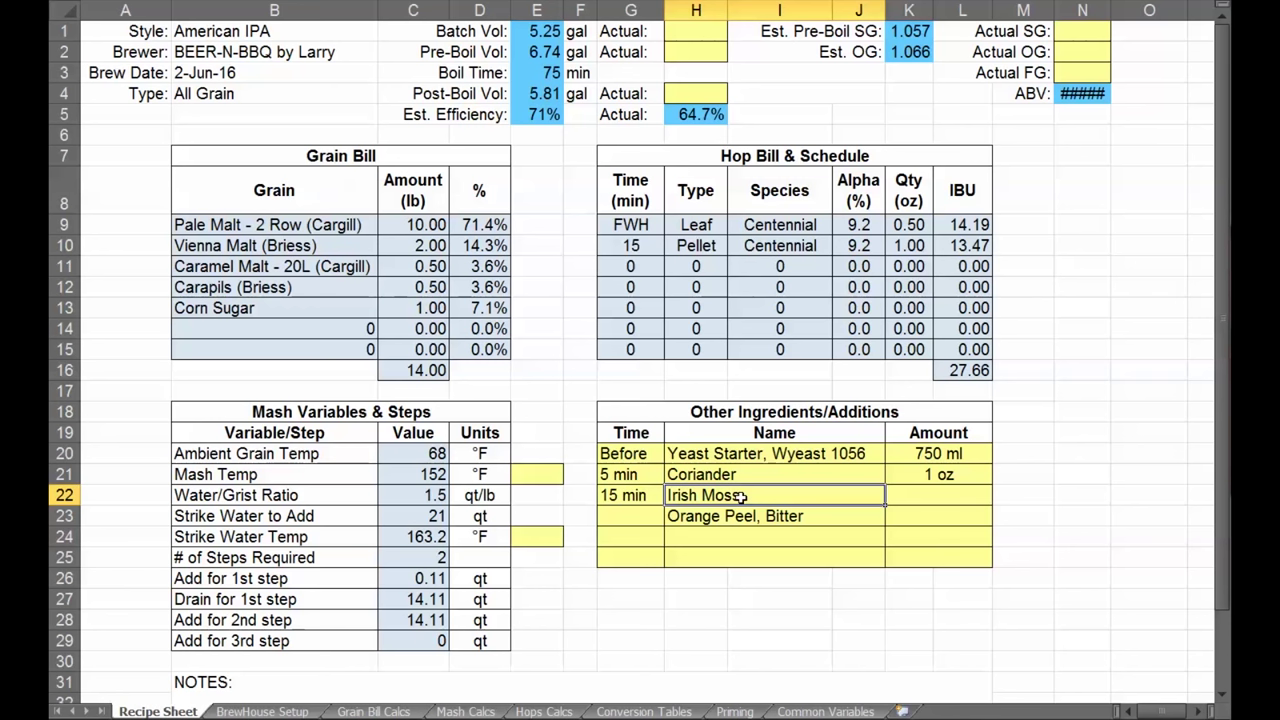
pyautogui.click(645, 492)
pyautogui.moveTo(645, 477); pyautogui.dragTo(919, 467)
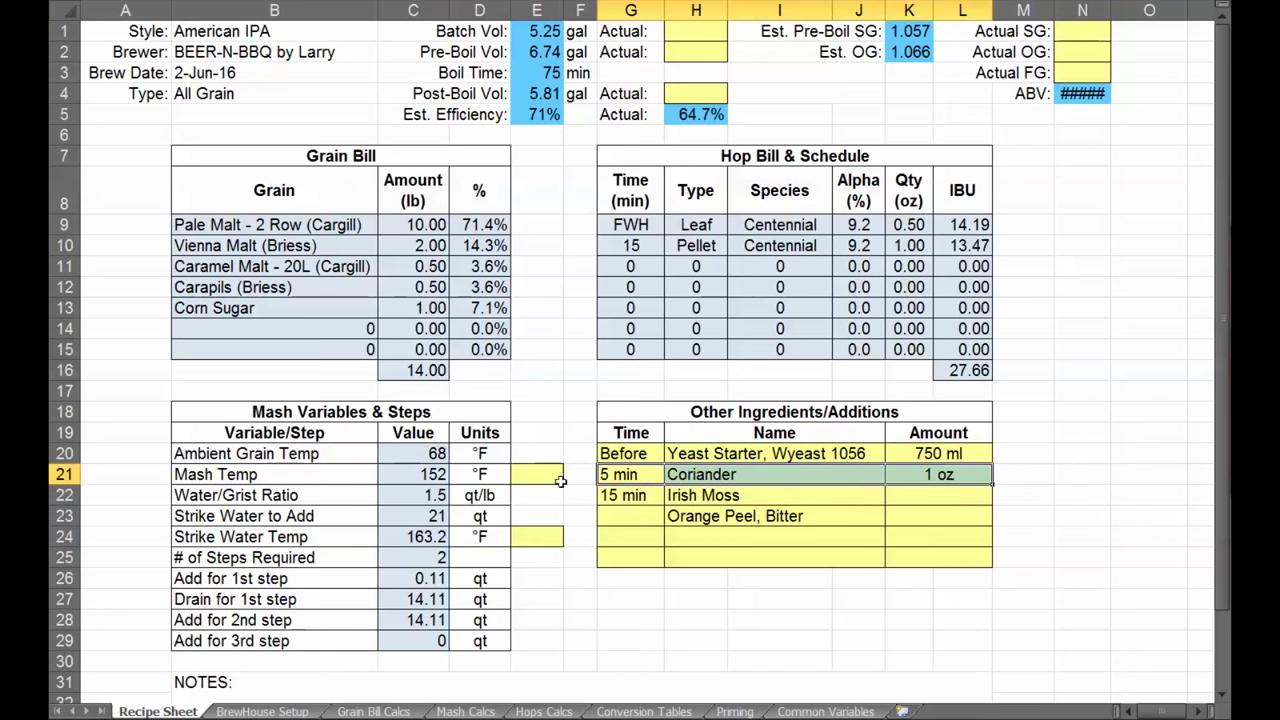
pyautogui.moveTo(648, 455); pyautogui.dragTo(960, 563)
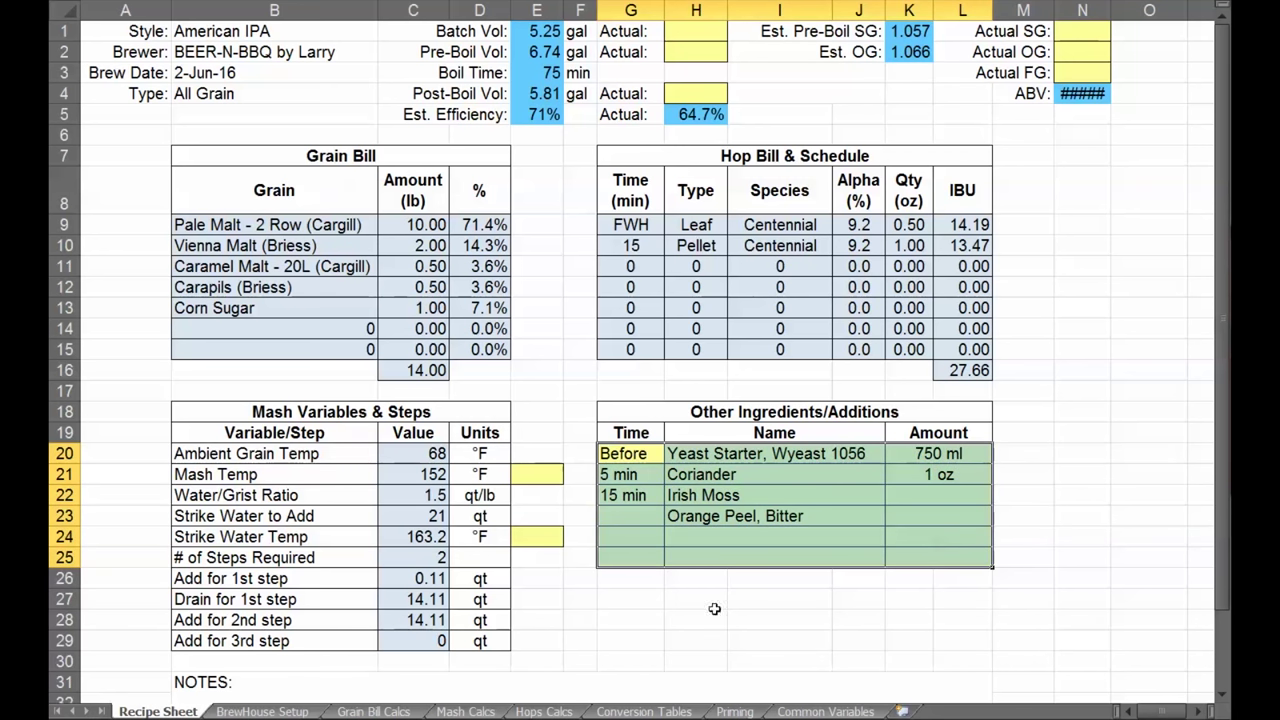
pyautogui.click(612, 455)
pyautogui.moveTo(612, 455); pyautogui.dragTo(960, 540)
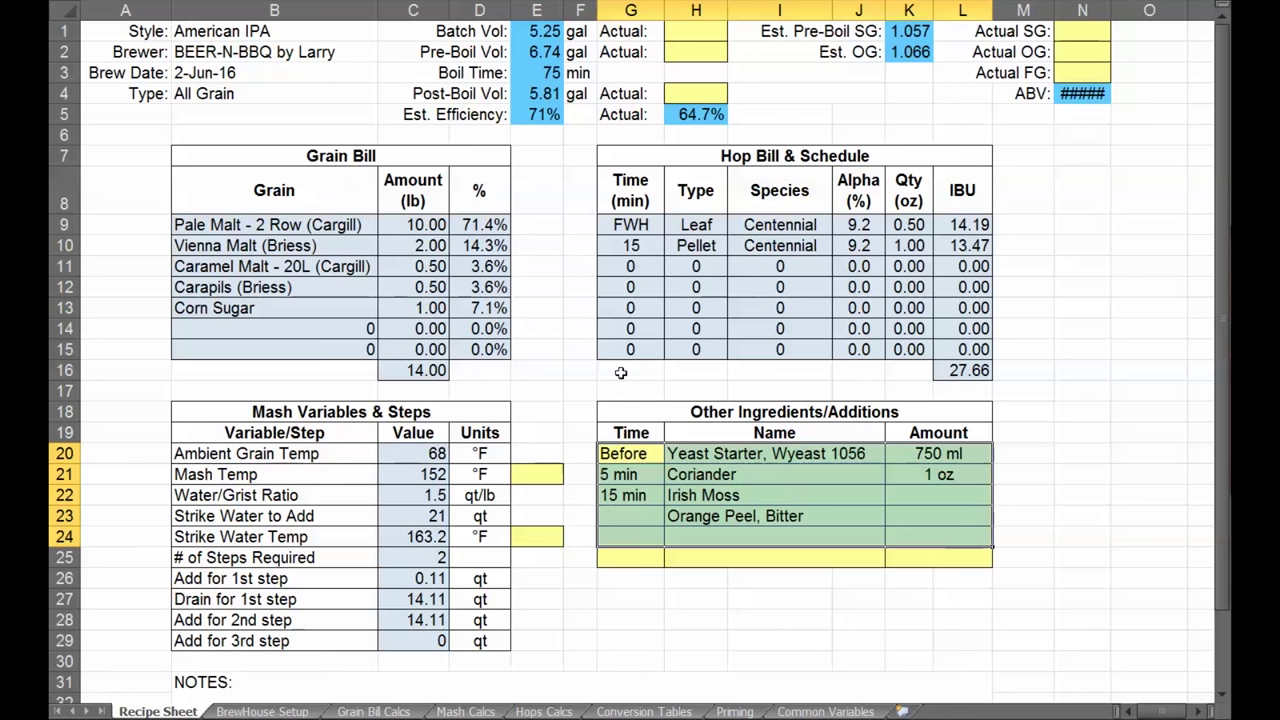
pyautogui.click(703, 178)
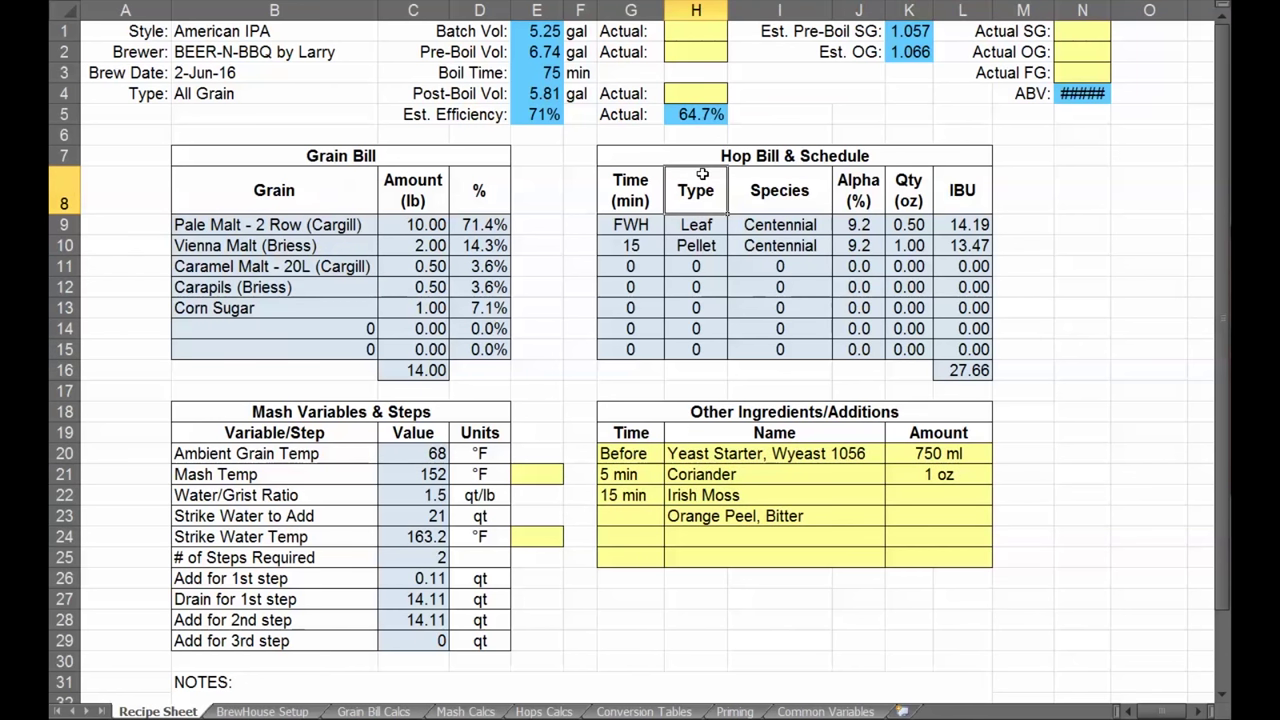
pyautogui.click(540, 434)
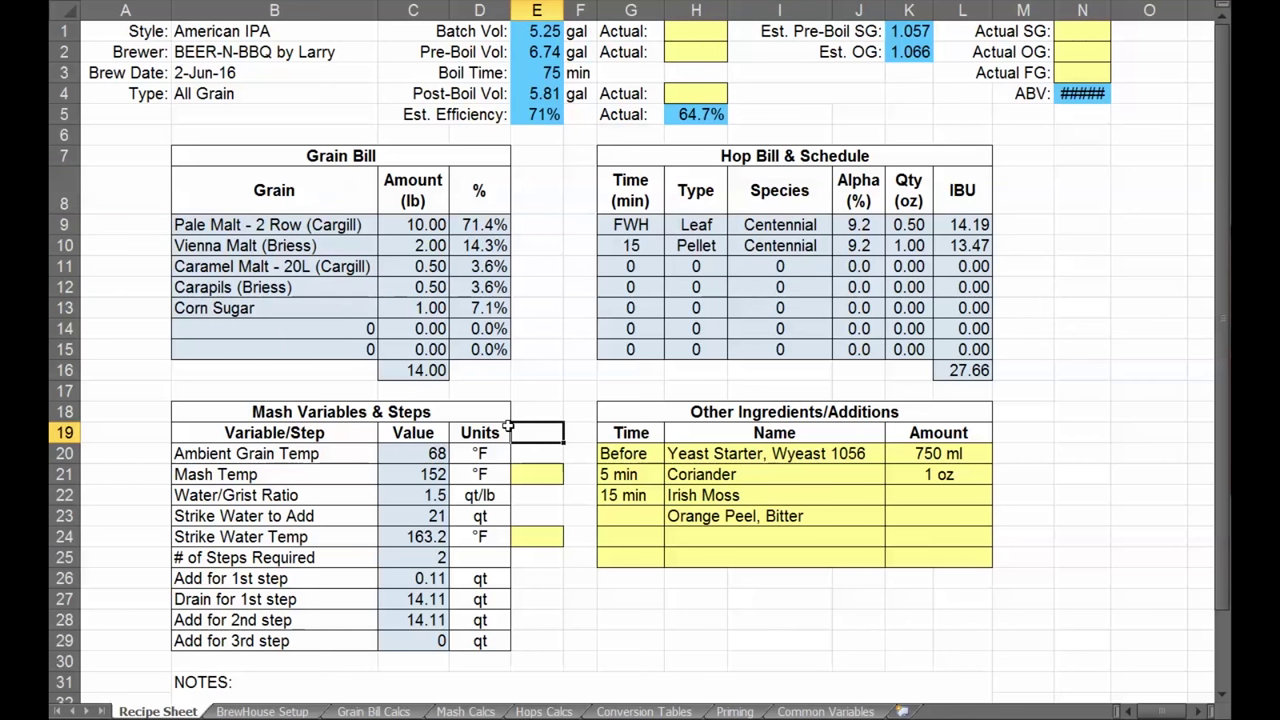